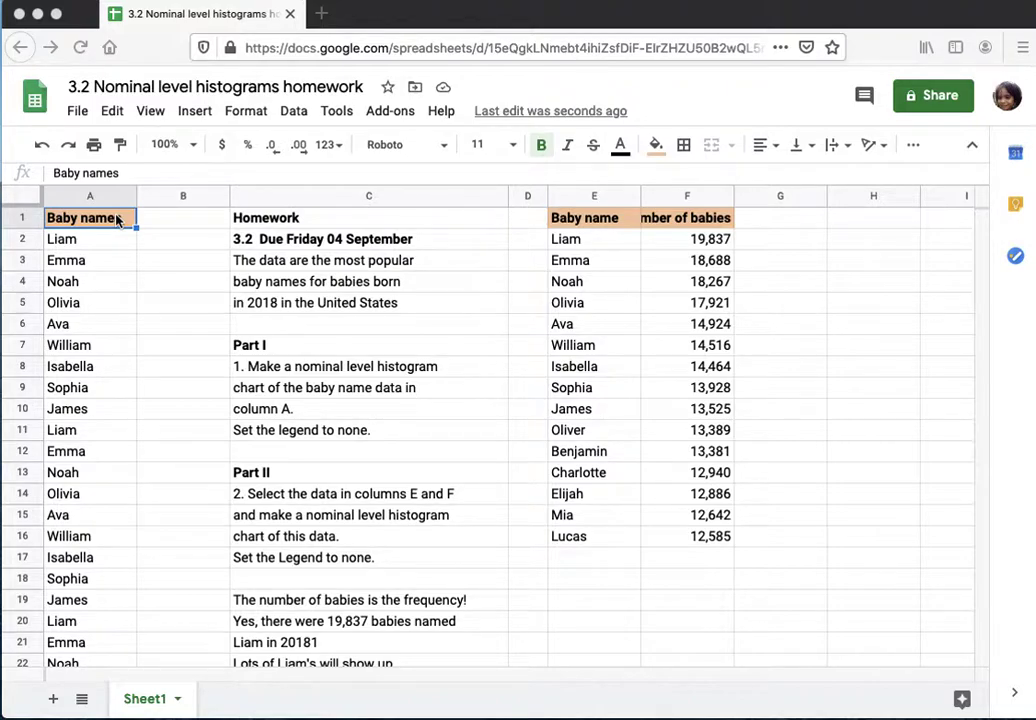
Select the baby names data in A1:A32 and insert a chart from it.
{"action": "left_click", "coordinate": [113, 215]}
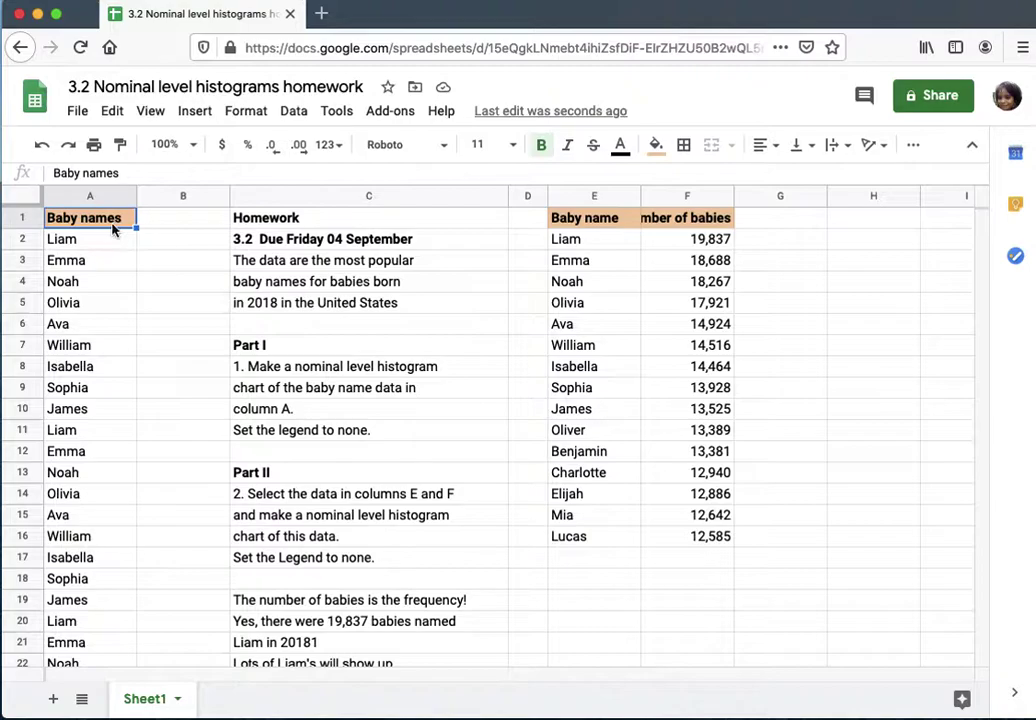
{"action": "left_click_drag", "start_coordinate": [113, 225], "coordinate": [96, 514]}
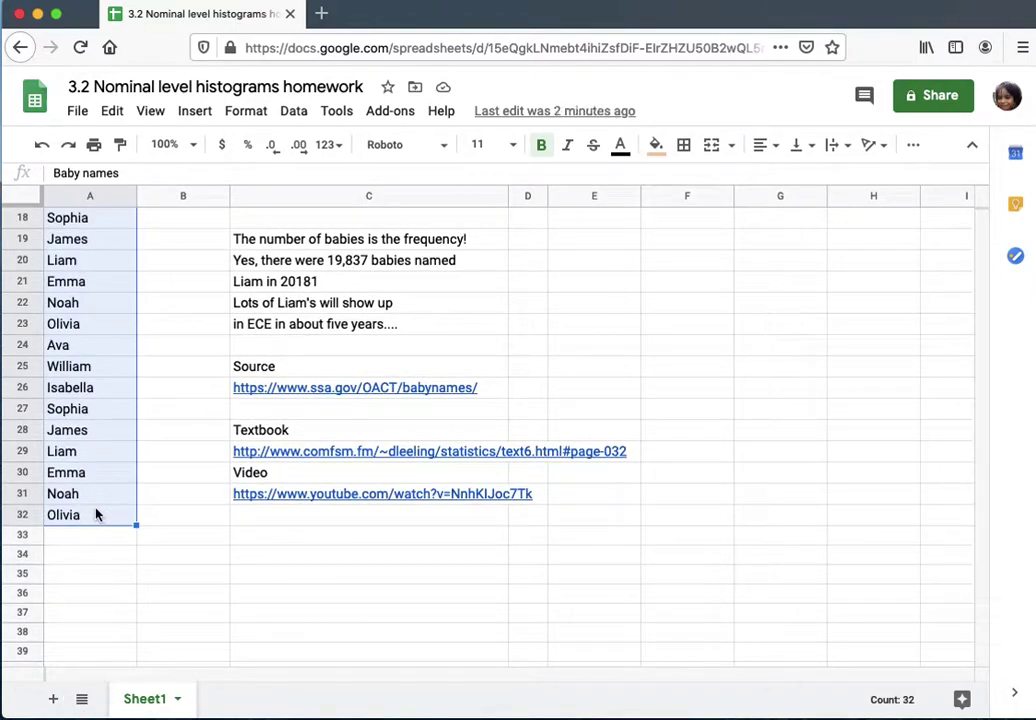
{"action": "scroll", "coordinate": [153, 446], "scroll_direction": "up", "scroll_amount": 5}
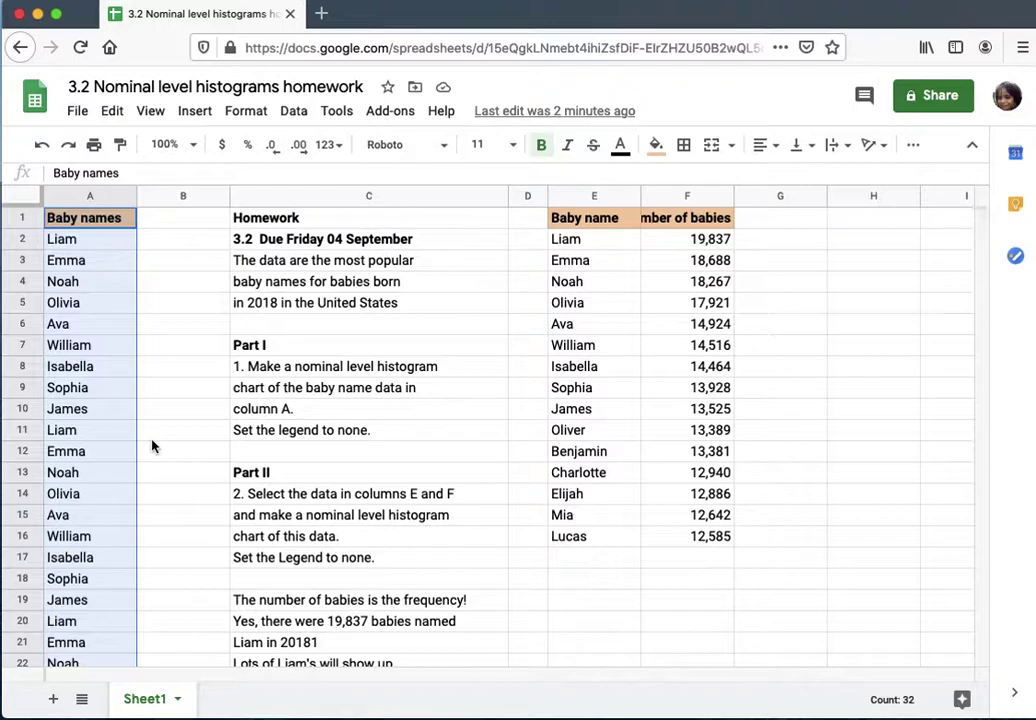
{"action": "scroll", "coordinate": [168, 425], "scroll_direction": "down", "scroll_amount": 5}
{"action": "scroll", "coordinate": [168, 425], "scroll_direction": "right", "scroll_amount": 3}
{"action": "scroll", "coordinate": [168, 425], "scroll_direction": "up", "scroll_amount": 3}
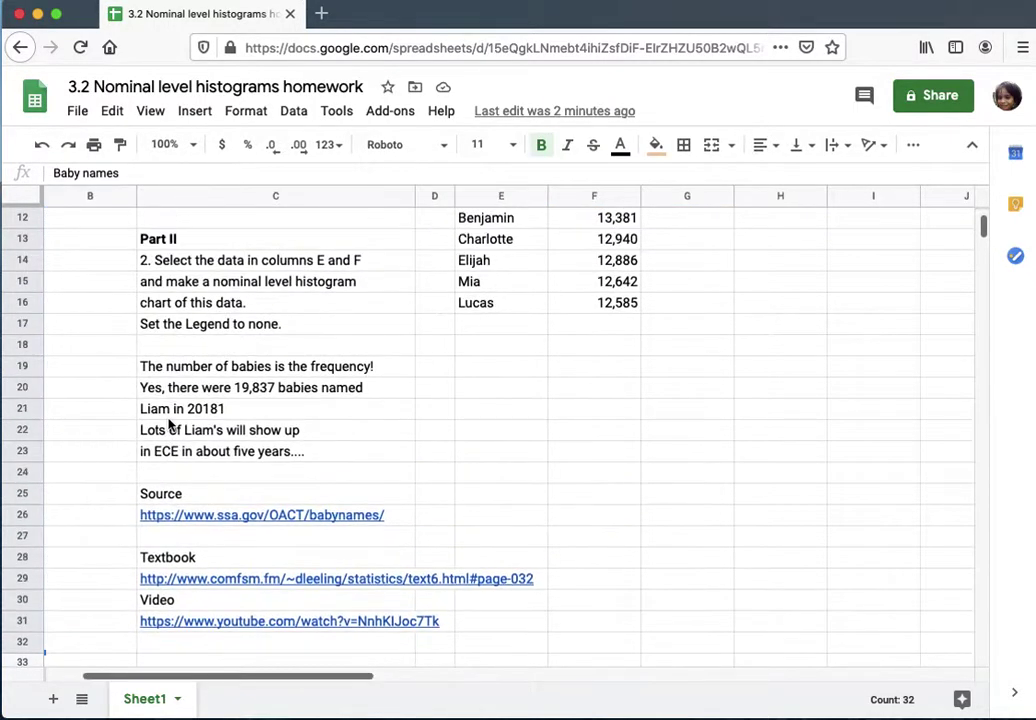
{"action": "scroll", "coordinate": [168, 425], "scroll_direction": "left", "scroll_amount": 3}
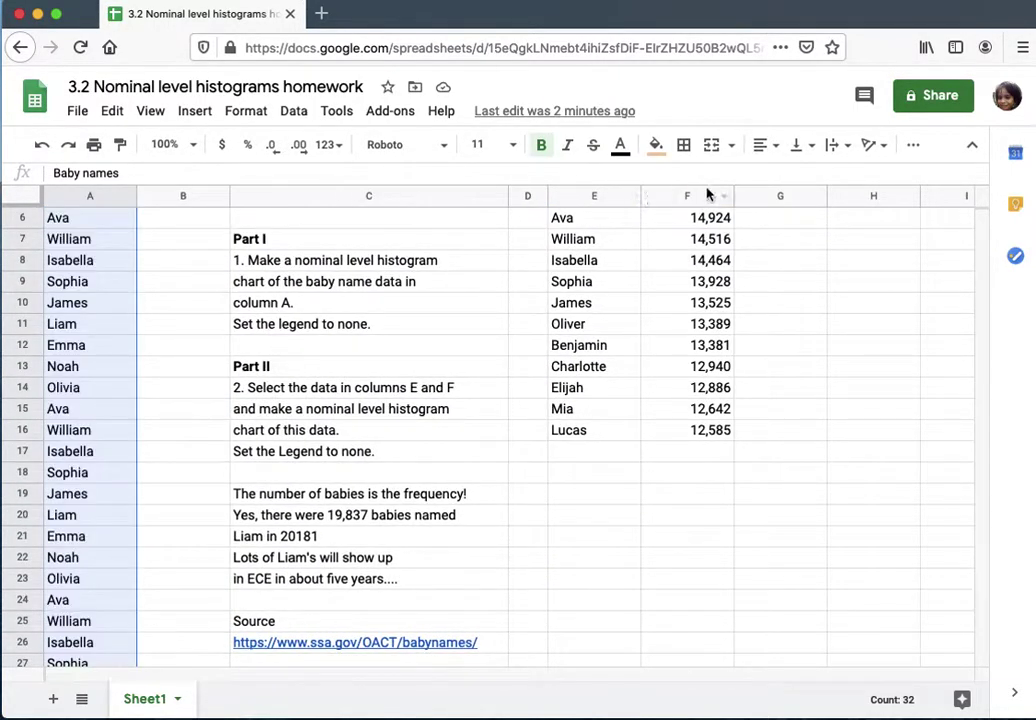
{"action": "left_click", "coordinate": [203, 113]}
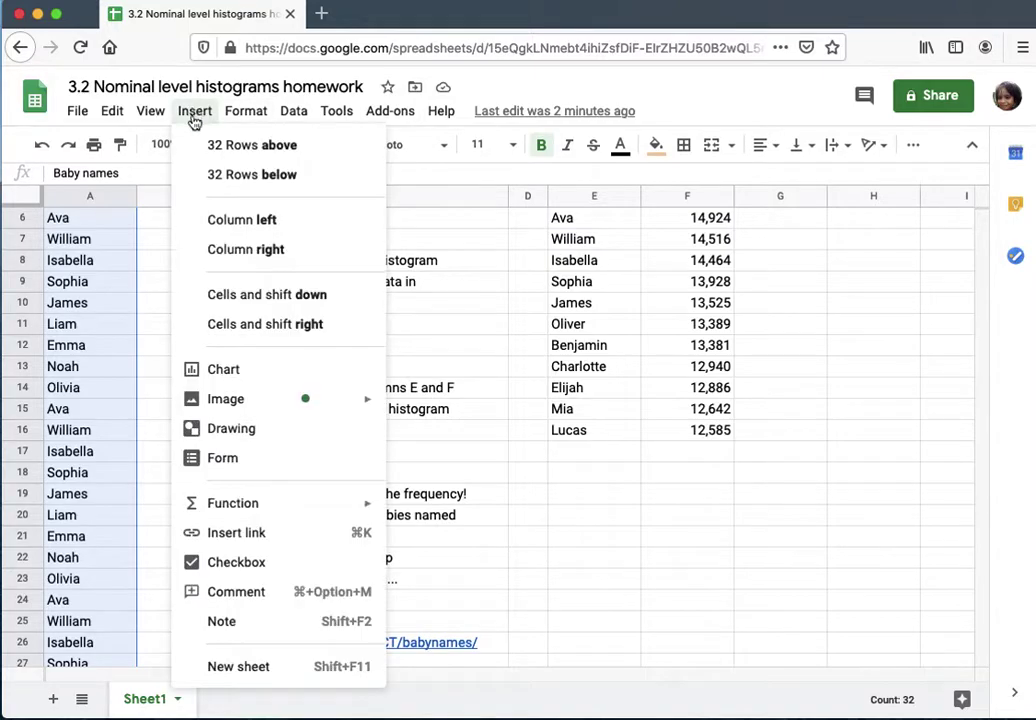
{"action": "left_click", "coordinate": [214, 380]}
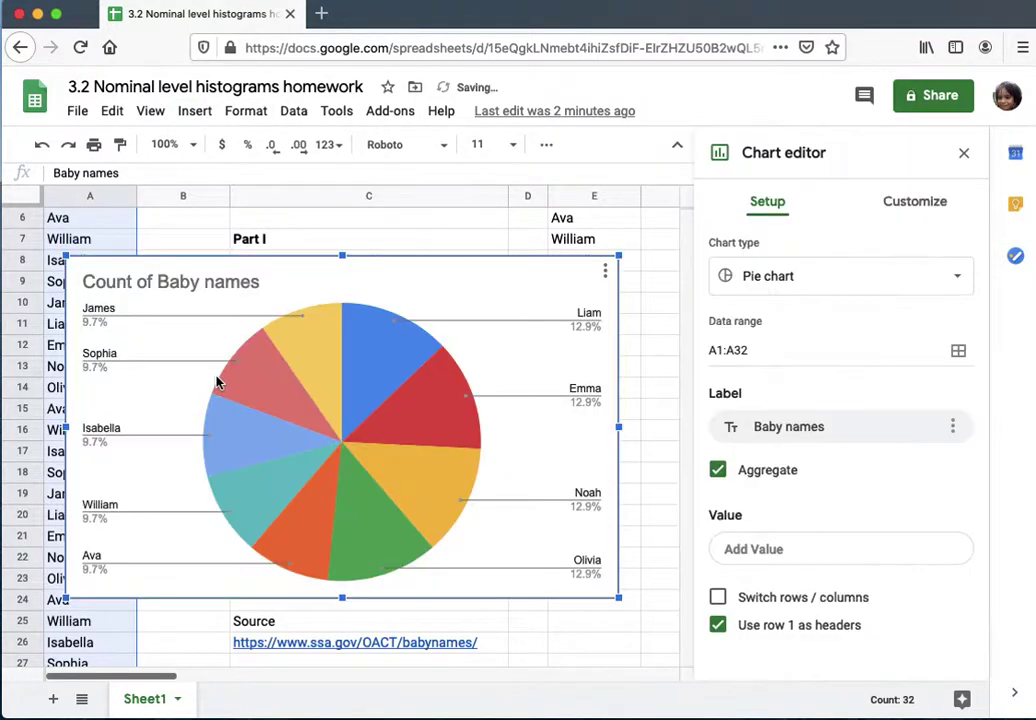
Try the Histogram chart type on the baby names chart.
{"action": "left_click", "coordinate": [875, 298]}
{"action": "scroll", "coordinate": [851, 405], "scroll_direction": "down", "scroll_amount": 1}
{"action": "scroll", "coordinate": [851, 405], "scroll_direction": "down", "scroll_amount": 8}
{"action": "scroll", "coordinate": [851, 405], "scroll_direction": "down", "scroll_amount": 5}
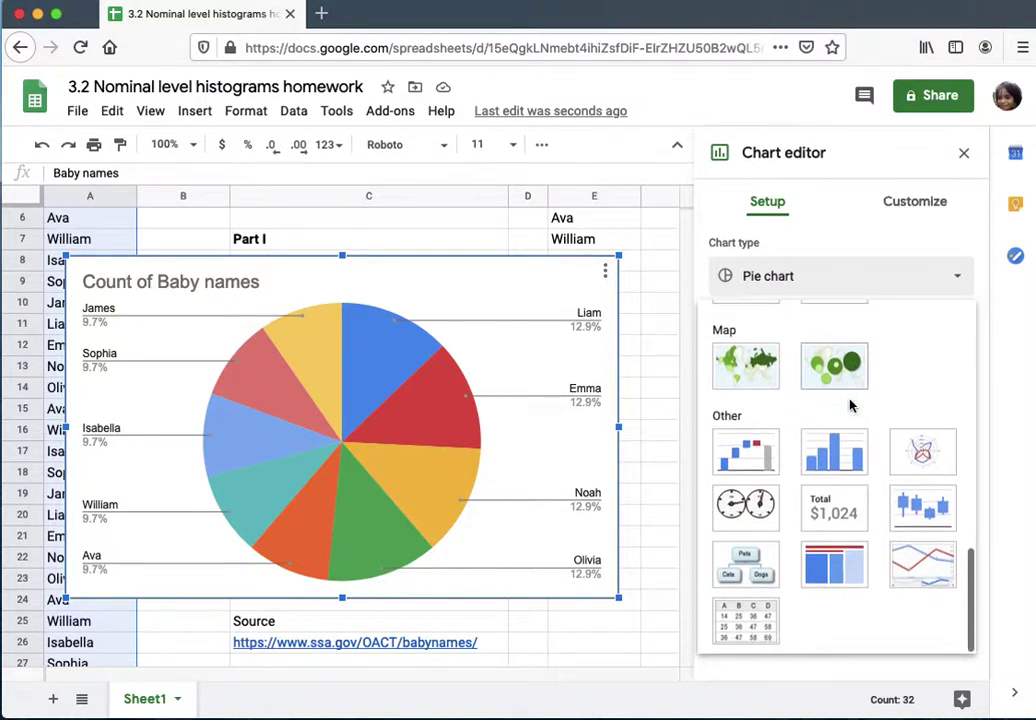
{"action": "left_click", "coordinate": [835, 462]}
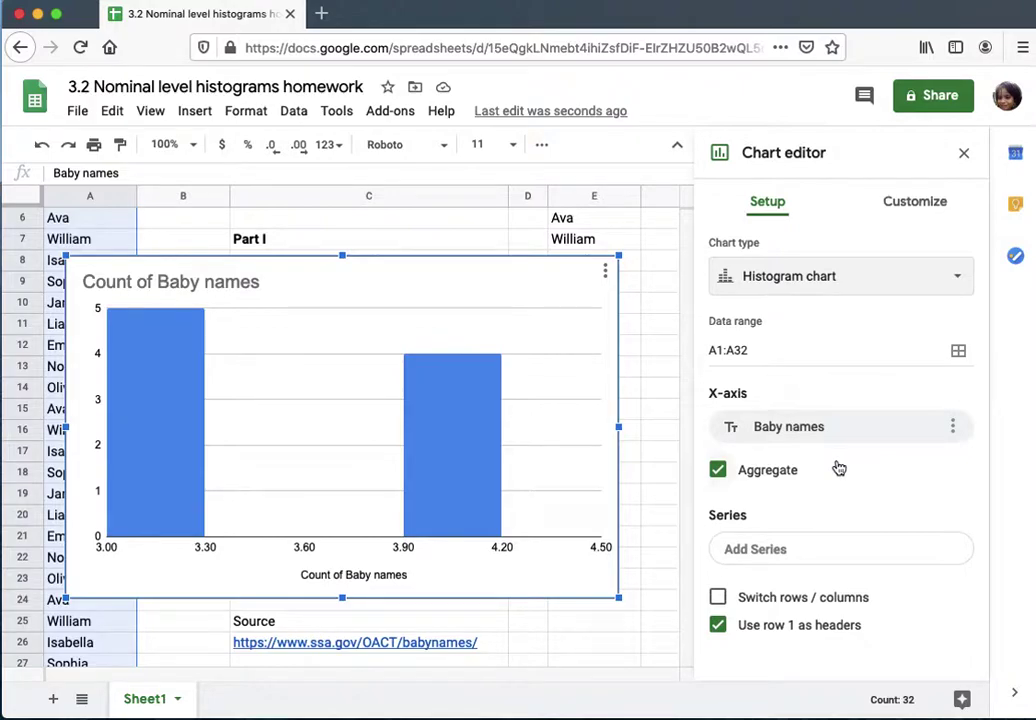
Change the baby names chart to a standard Column chart.
{"action": "left_click", "coordinate": [924, 293]}
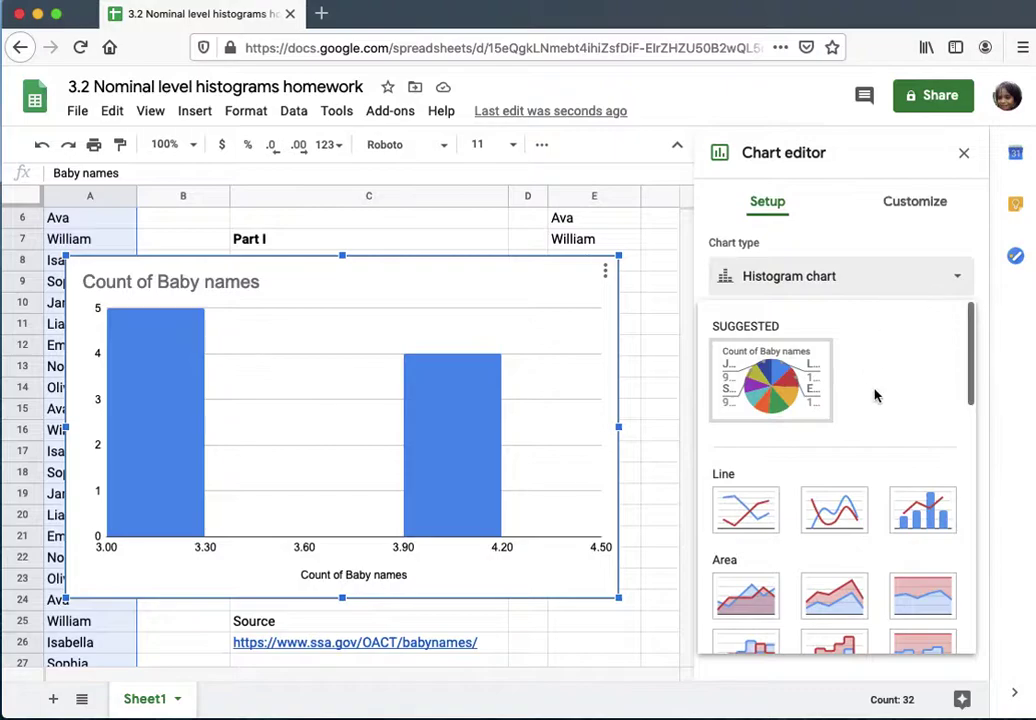
{"action": "scroll", "coordinate": [874, 416], "scroll_direction": "down", "scroll_amount": 3}
{"action": "scroll", "coordinate": [874, 418], "scroll_direction": "down", "scroll_amount": 1}
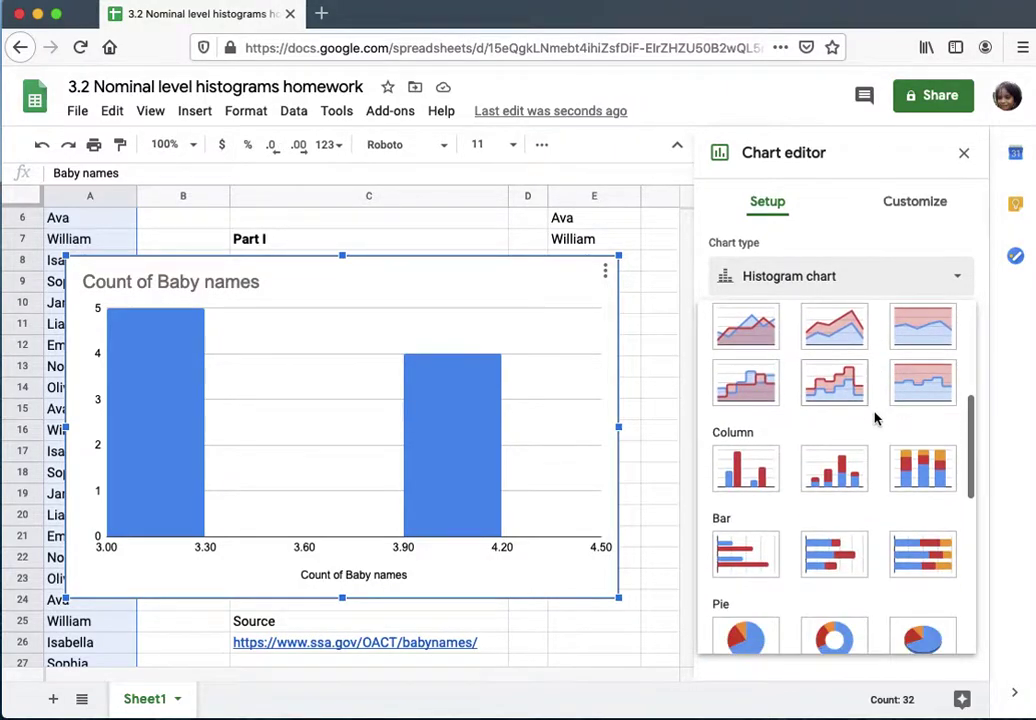
{"action": "left_click", "coordinate": [736, 474]}
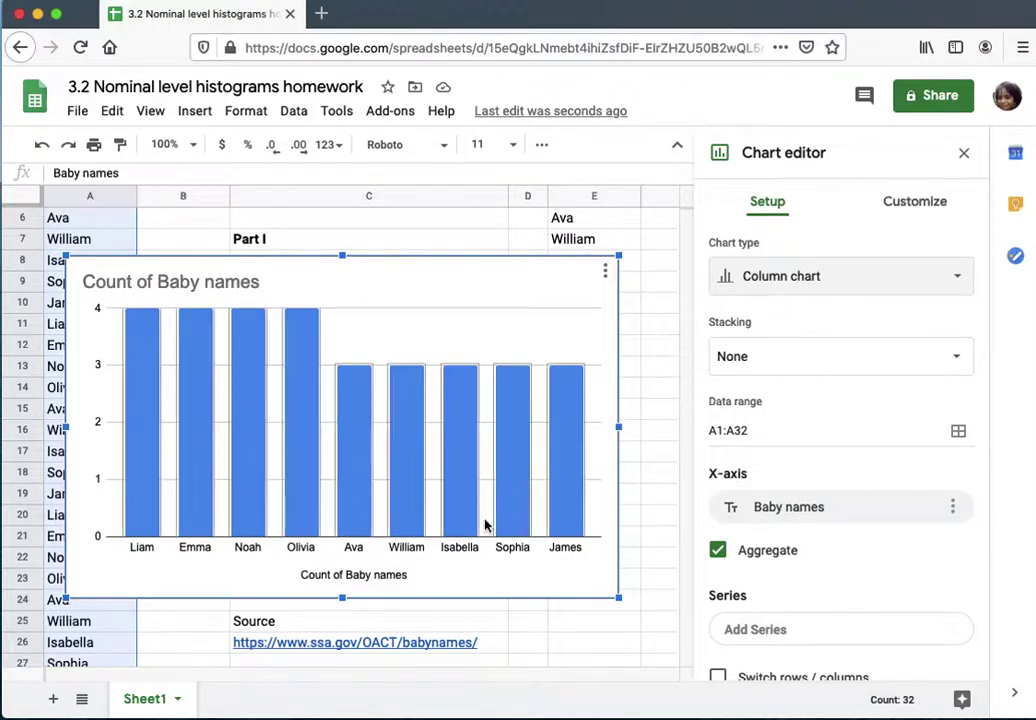
Set the chart's vertical axis title to "Frequency is the count of the baby names" and close the chart editor.
{"action": "left_click", "coordinate": [85, 446]}
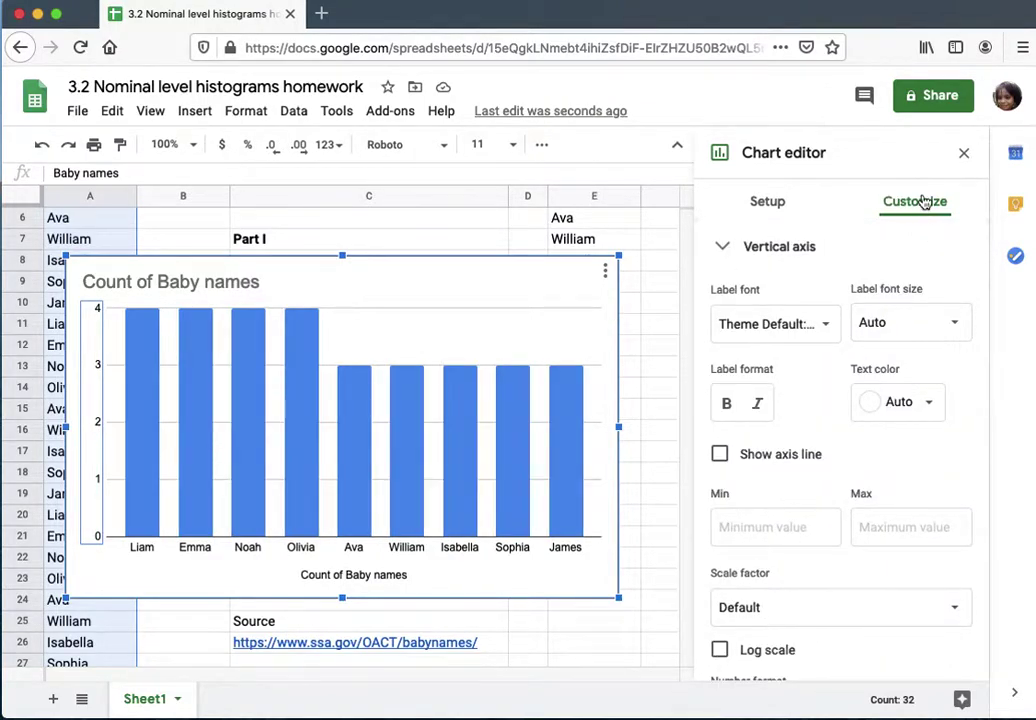
{"action": "scroll", "coordinate": [826, 254], "scroll_direction": "up", "scroll_amount": 2}
{"action": "scroll", "coordinate": [828, 257], "scroll_direction": "down", "scroll_amount": 2}
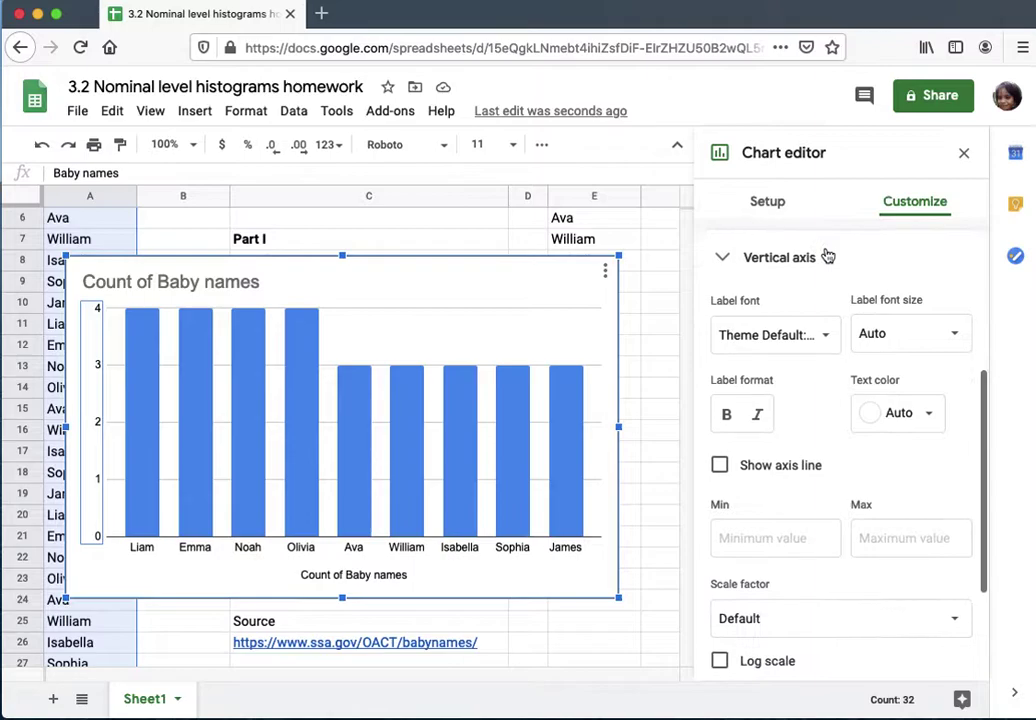
{"action": "scroll", "coordinate": [828, 257], "scroll_direction": "up", "scroll_amount": 5}
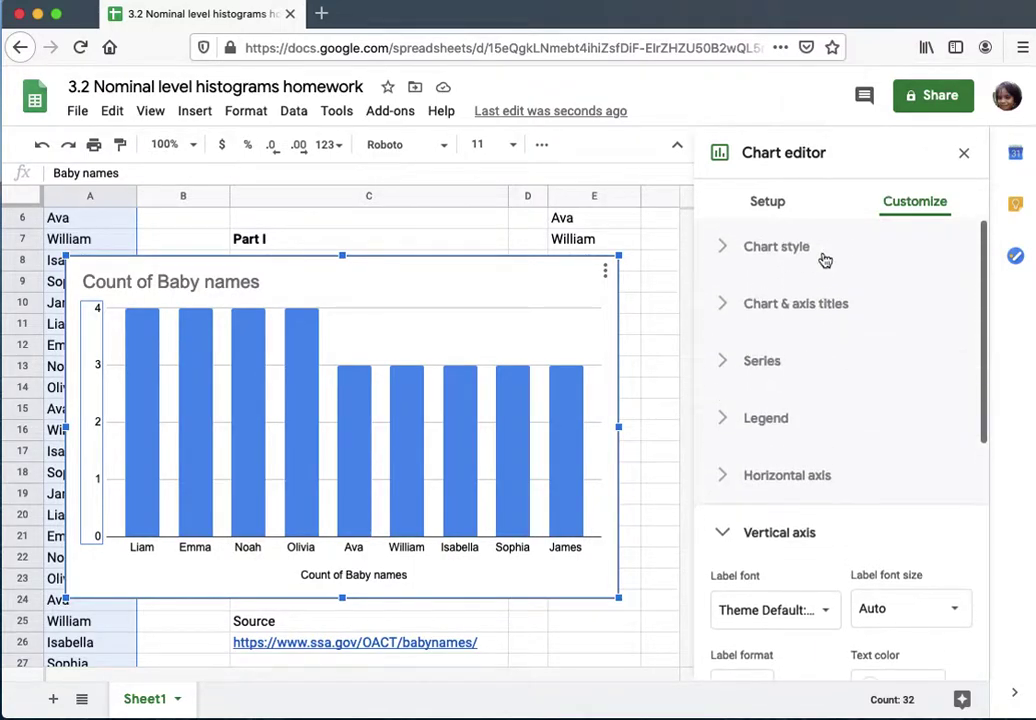
{"action": "left_click", "coordinate": [797, 314]}
{"action": "left_click", "coordinate": [780, 368]}
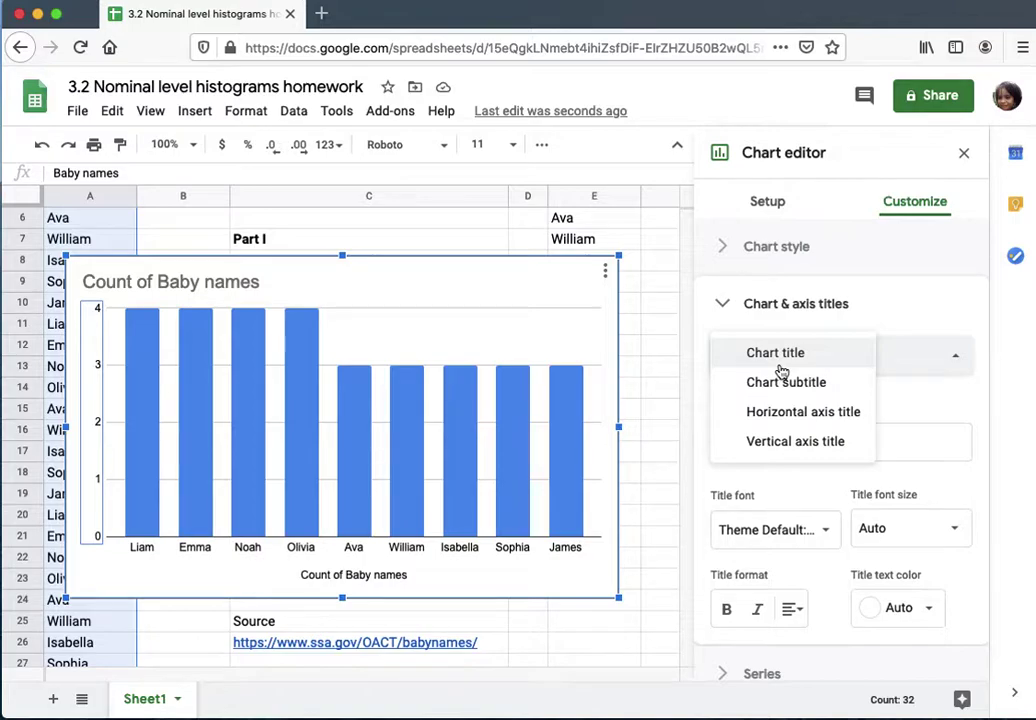
{"action": "left_click", "coordinate": [790, 441]}
{"action": "left_click", "coordinate": [790, 440]}
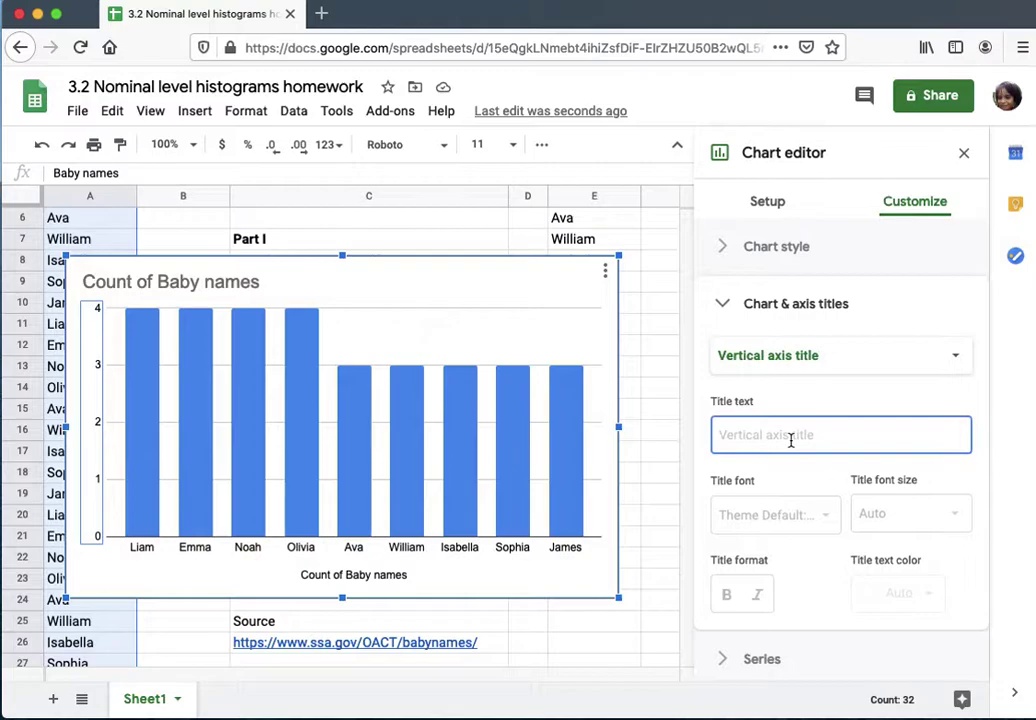
{"action": "type", "text": "Frequency"}
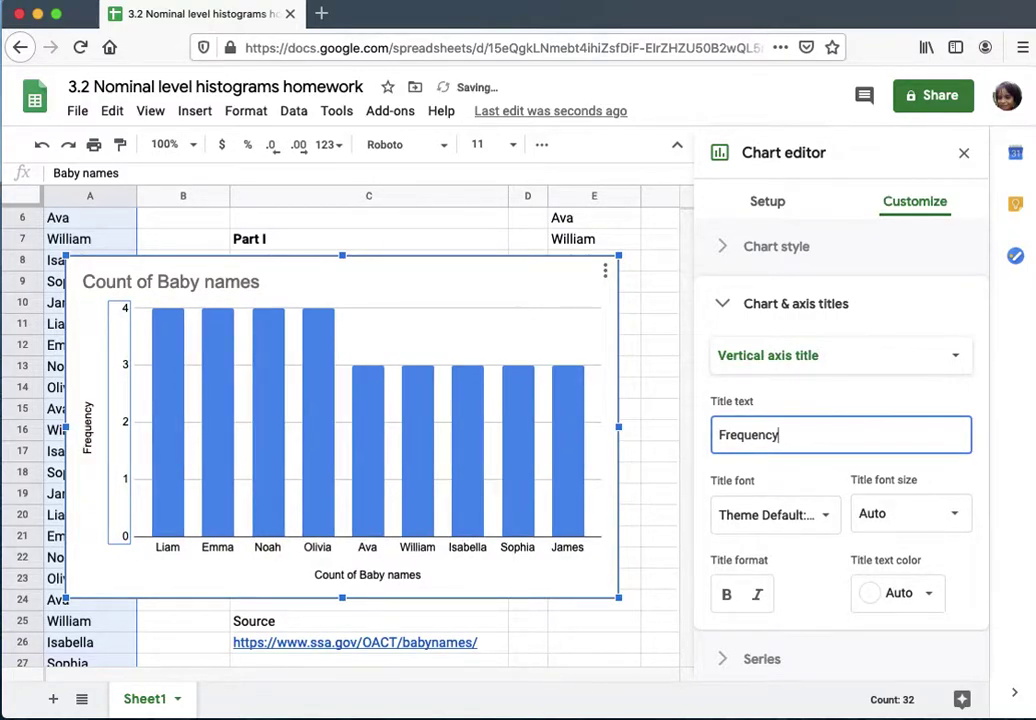
{"action": "type", "text": " is the count of the baby names"}
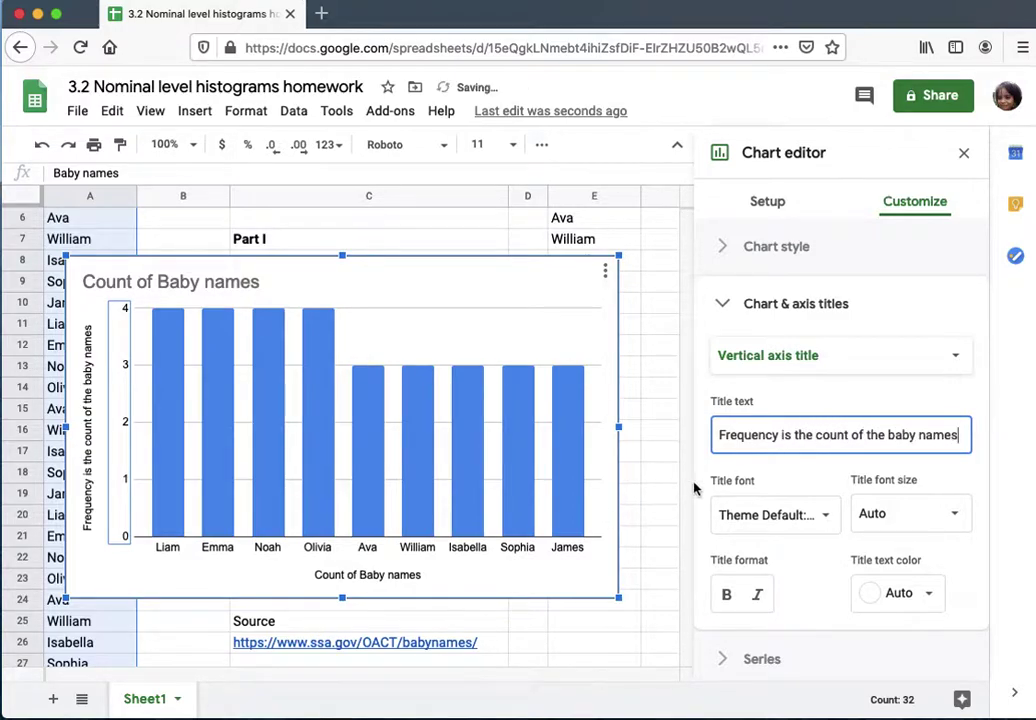
{"action": "left_click", "coordinate": [641, 499]}
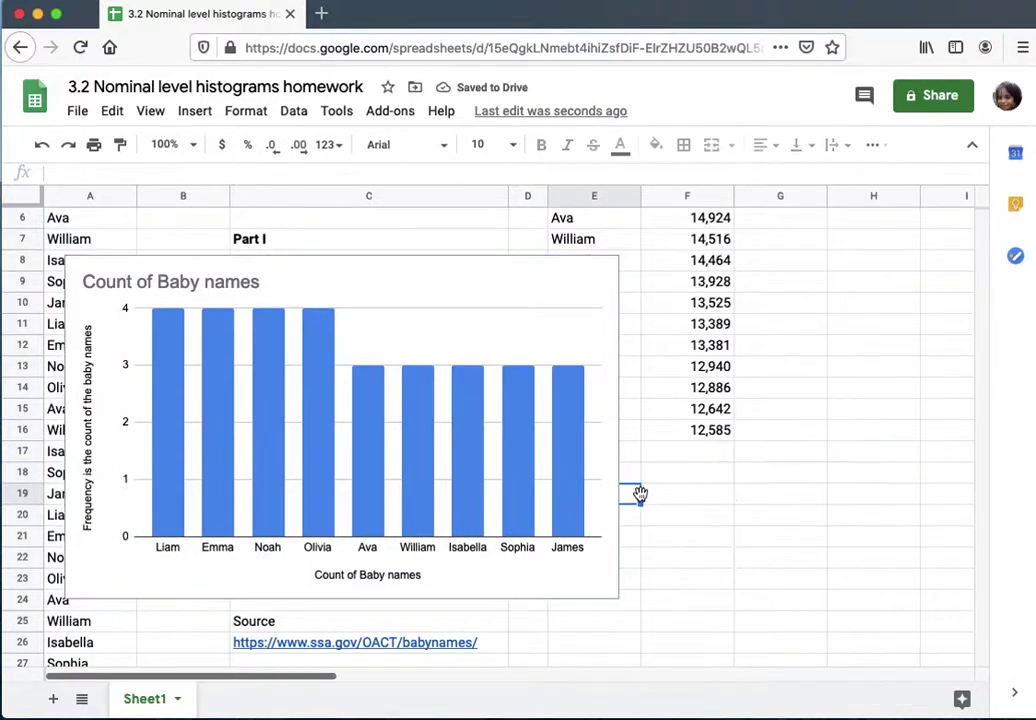
Reposition the chart over the sheet so that its upper-left corner sits around cell B11.
{"action": "left_click", "coordinate": [354, 287]}
{"action": "left_click_drag", "start_coordinate": [265, 275], "coordinate": [595, 260]}
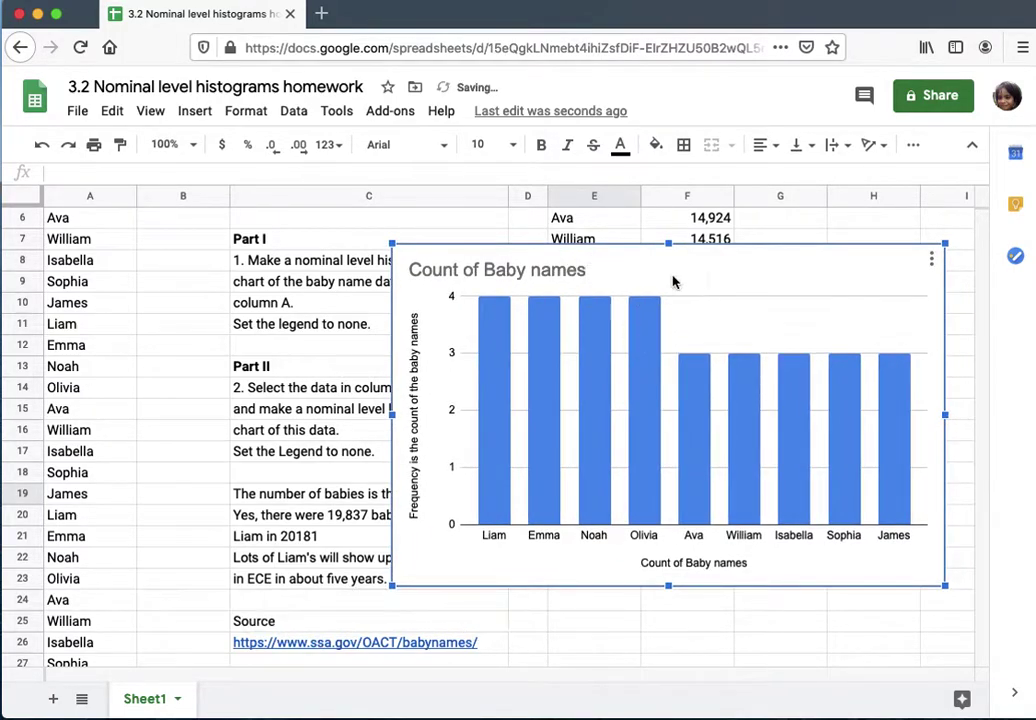
{"action": "left_click_drag", "start_coordinate": [652, 268], "coordinate": [403, 350]}
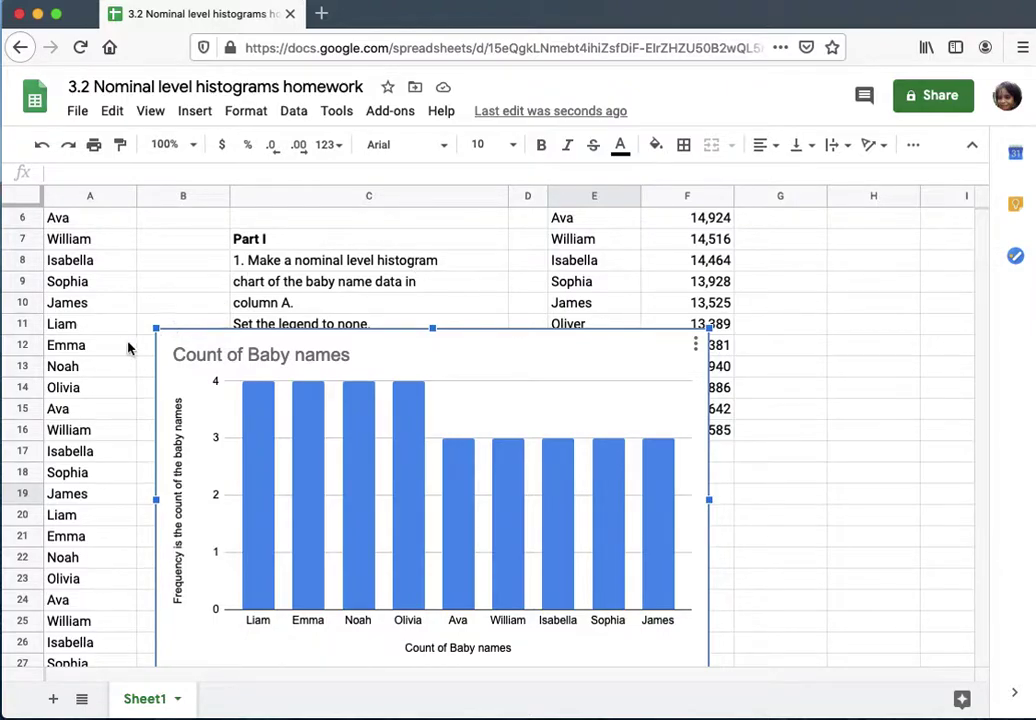
Preview the September 4, 11:42 AM version in the version history and return to the spreadsheet without restoring it.
{"action": "left_click", "coordinate": [76, 110]}
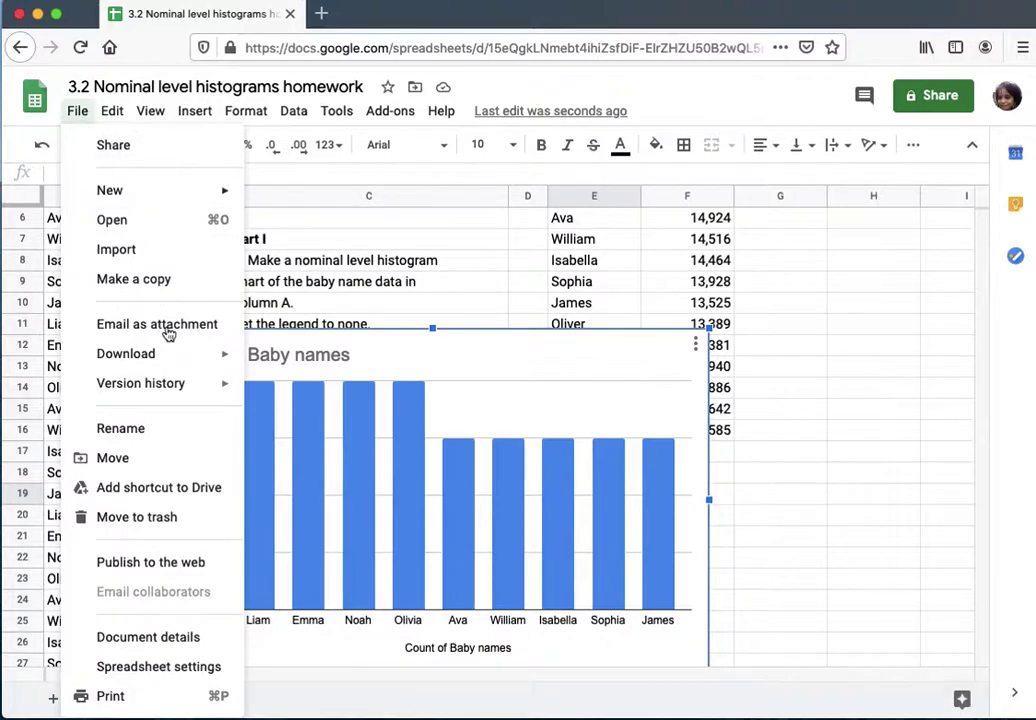
{"action": "mouse_move", "coordinate": [163, 388]}
{"action": "left_click", "coordinate": [391, 430]}
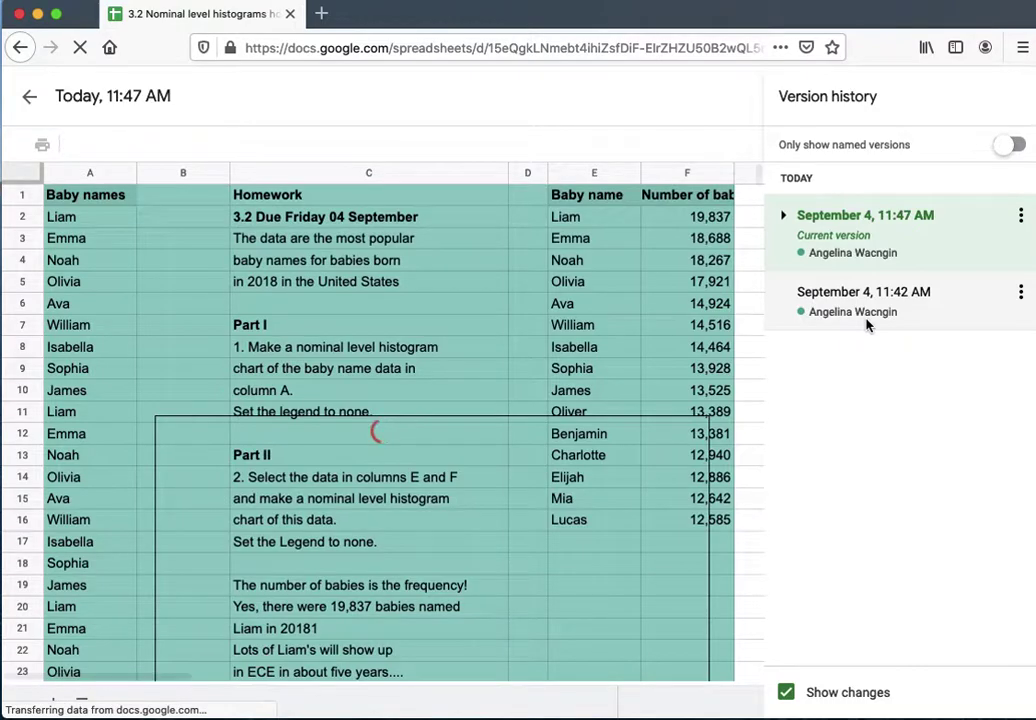
{"action": "left_click", "coordinate": [868, 324]}
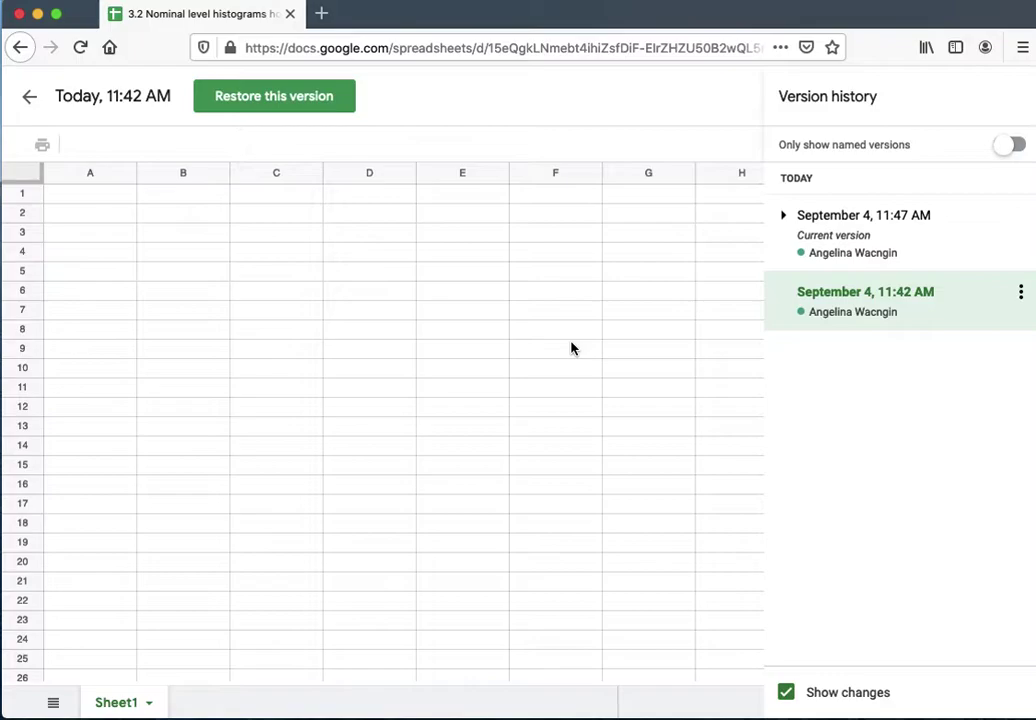
{"action": "left_click", "coordinate": [28, 101]}
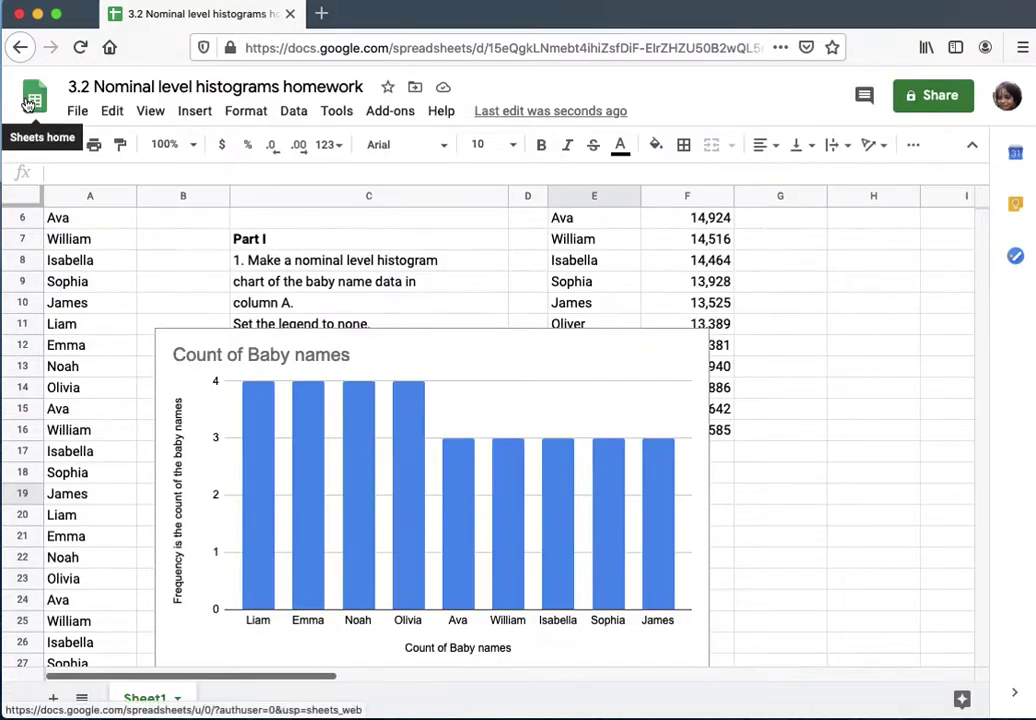
Move the chart below the homework instructions so that it starts in column A at about row 23.
{"action": "left_click", "coordinate": [203, 363]}
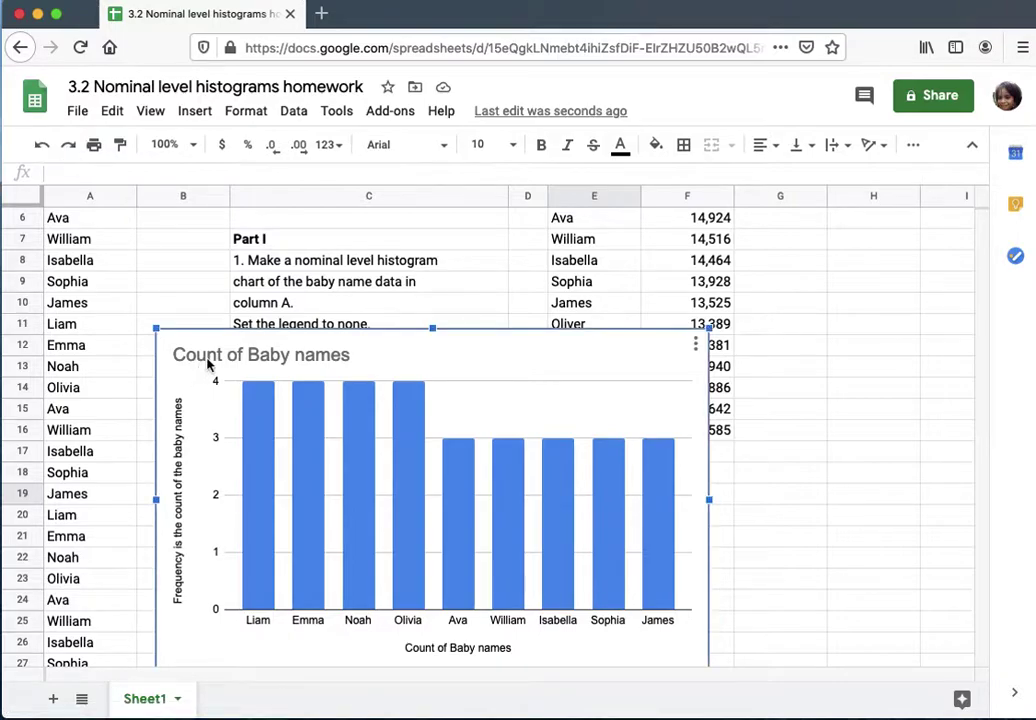
{"action": "left_click_drag", "start_coordinate": [203, 363], "coordinate": [86, 587]}
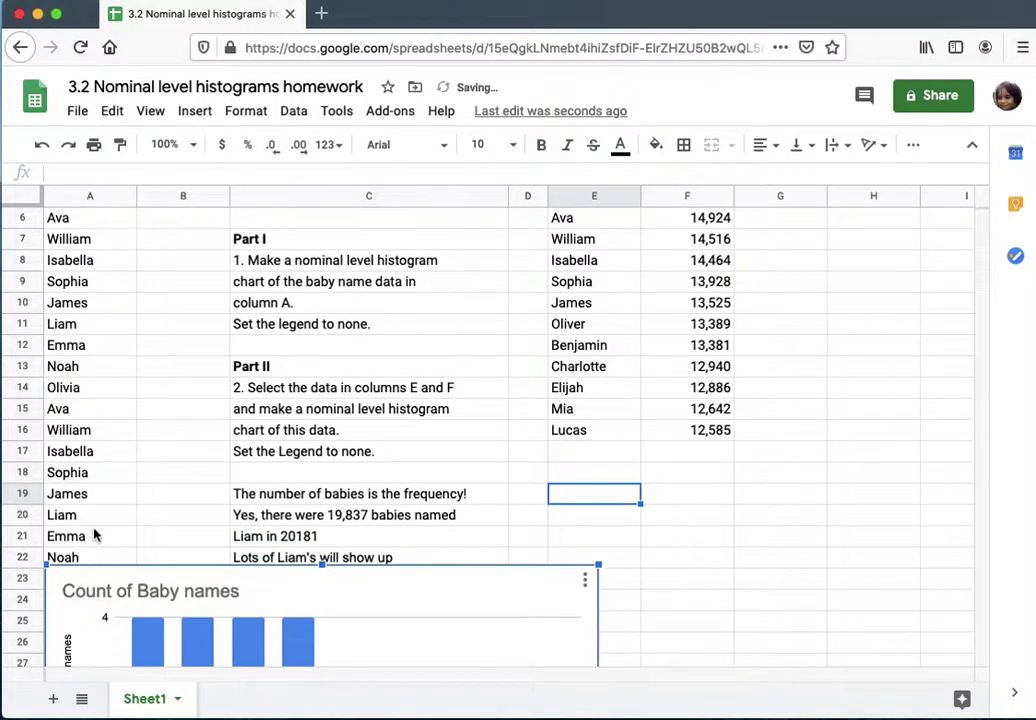
Restore the spreadsheet to the September 4, 11:42 AM version from its version history.
{"action": "left_click", "coordinate": [77, 111]}
{"action": "mouse_move", "coordinate": [145, 395]}
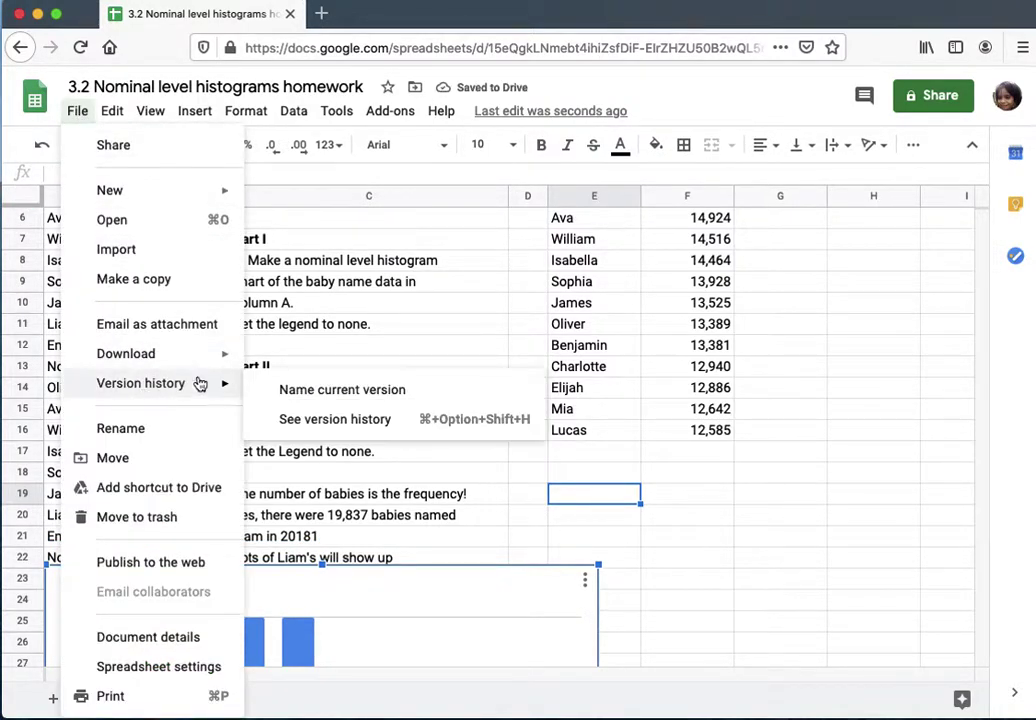
{"action": "left_click", "coordinate": [338, 420]}
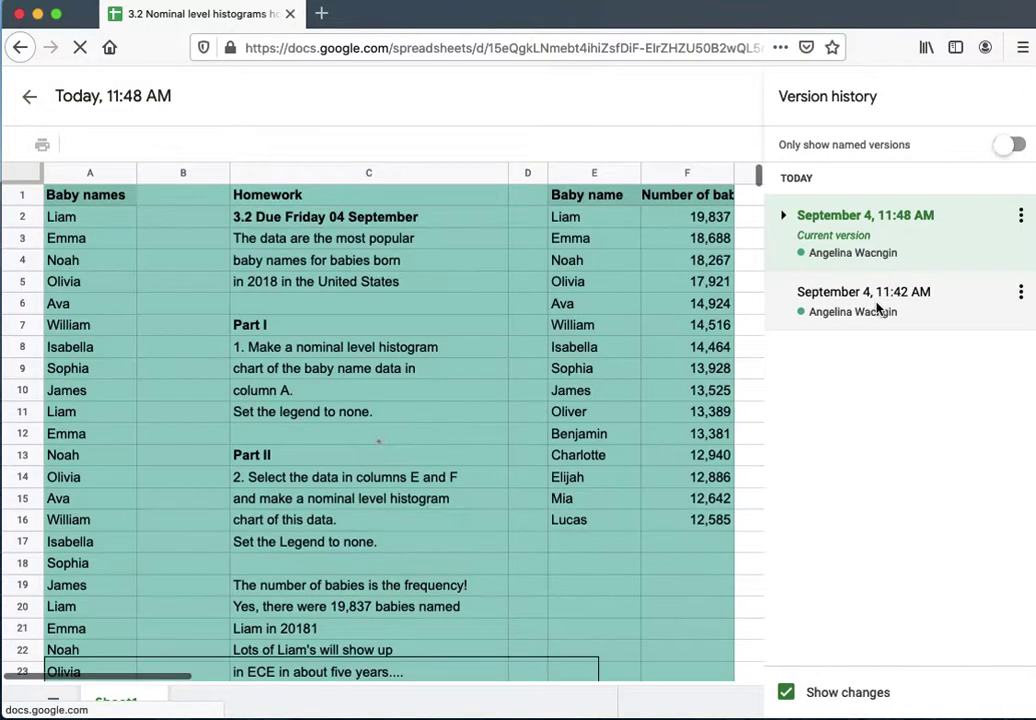
{"action": "left_click", "coordinate": [877, 300]}
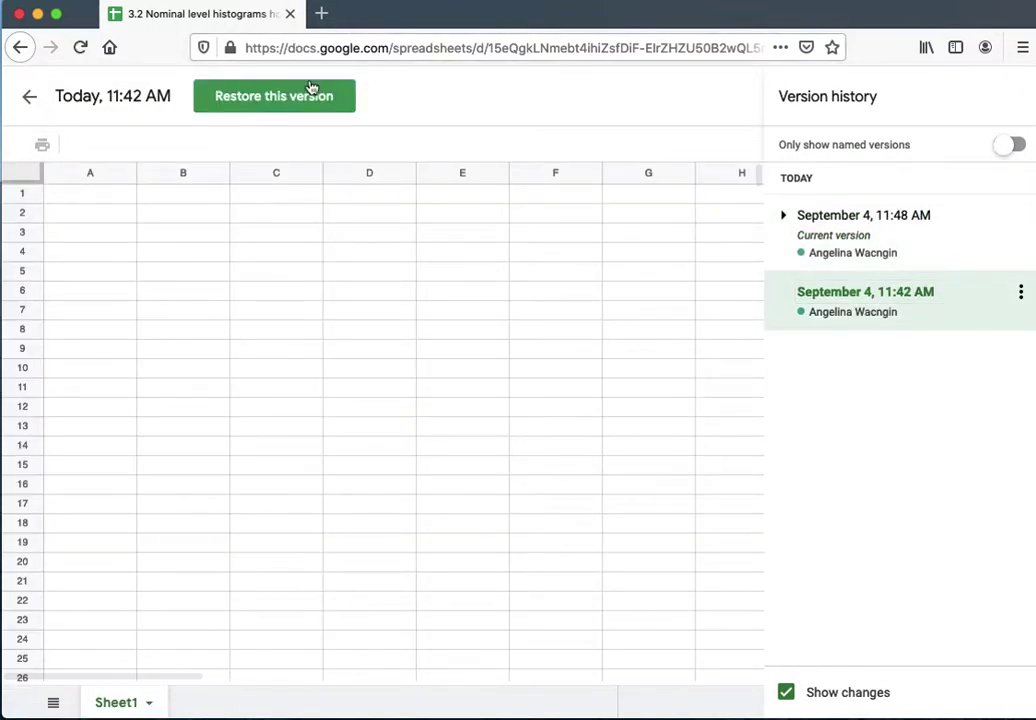
{"action": "left_click", "coordinate": [309, 97]}
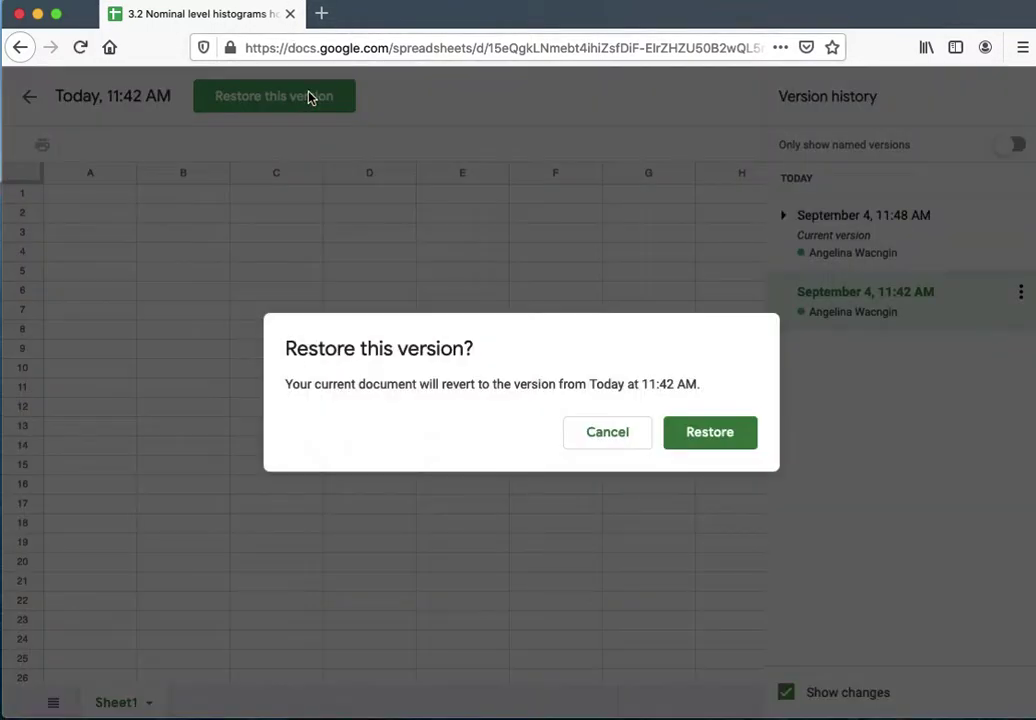
{"action": "left_click", "coordinate": [738, 436]}
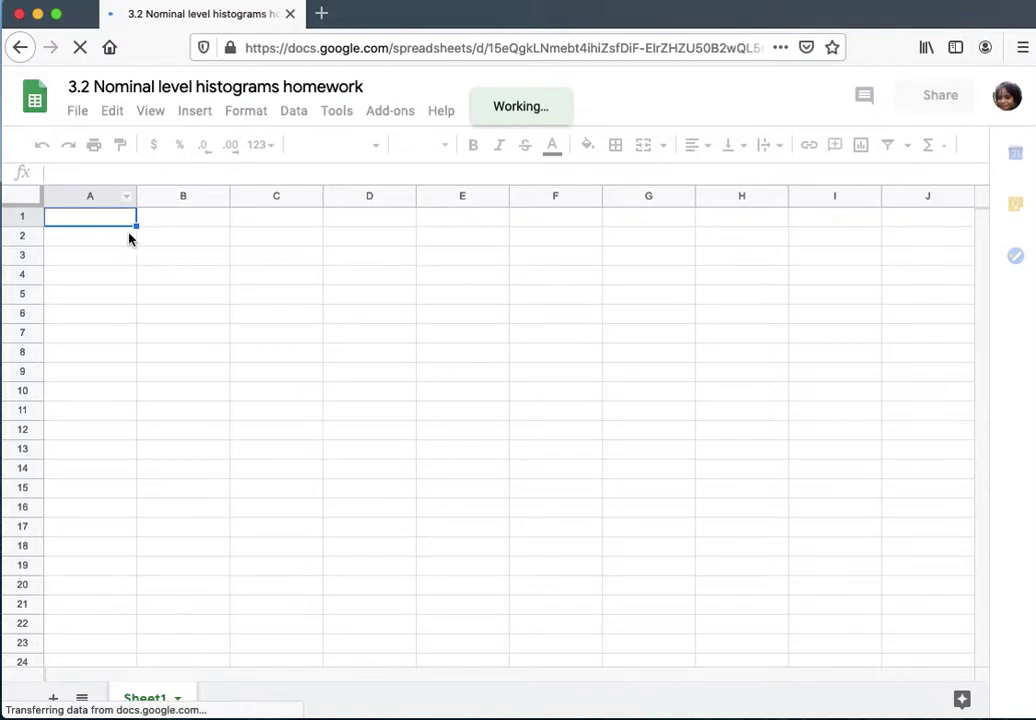
Restore the spreadsheet to the September 4, 11:48 AM version listed just below the current version in its version history.
{"action": "left_click", "coordinate": [79, 118]}
{"action": "mouse_move", "coordinate": [148, 398]}
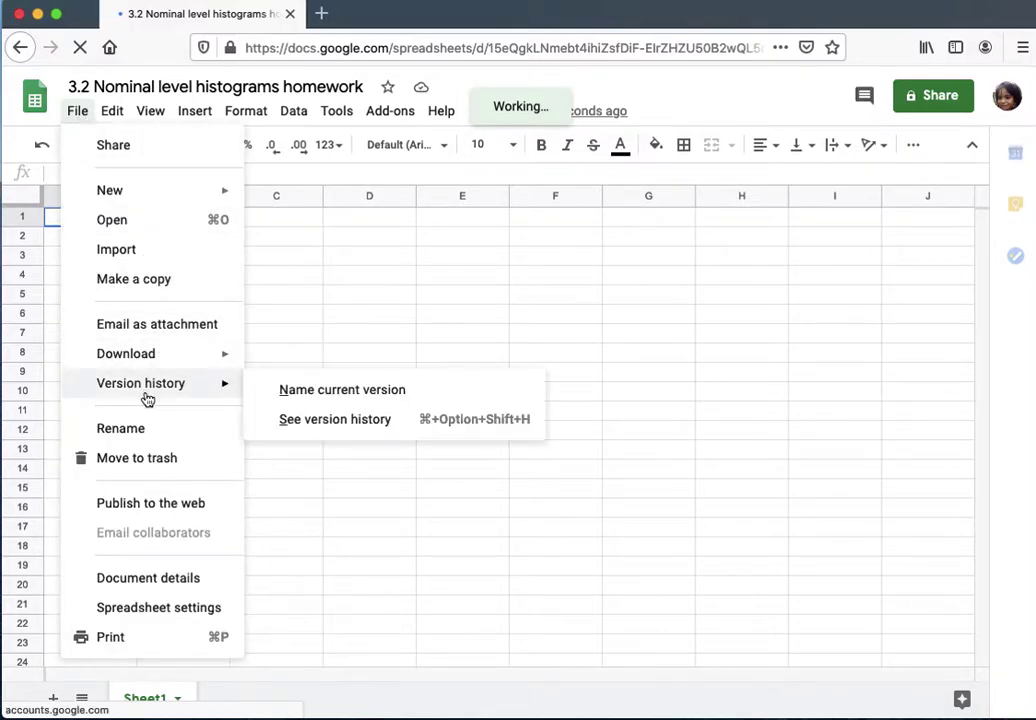
{"action": "left_click", "coordinate": [346, 424]}
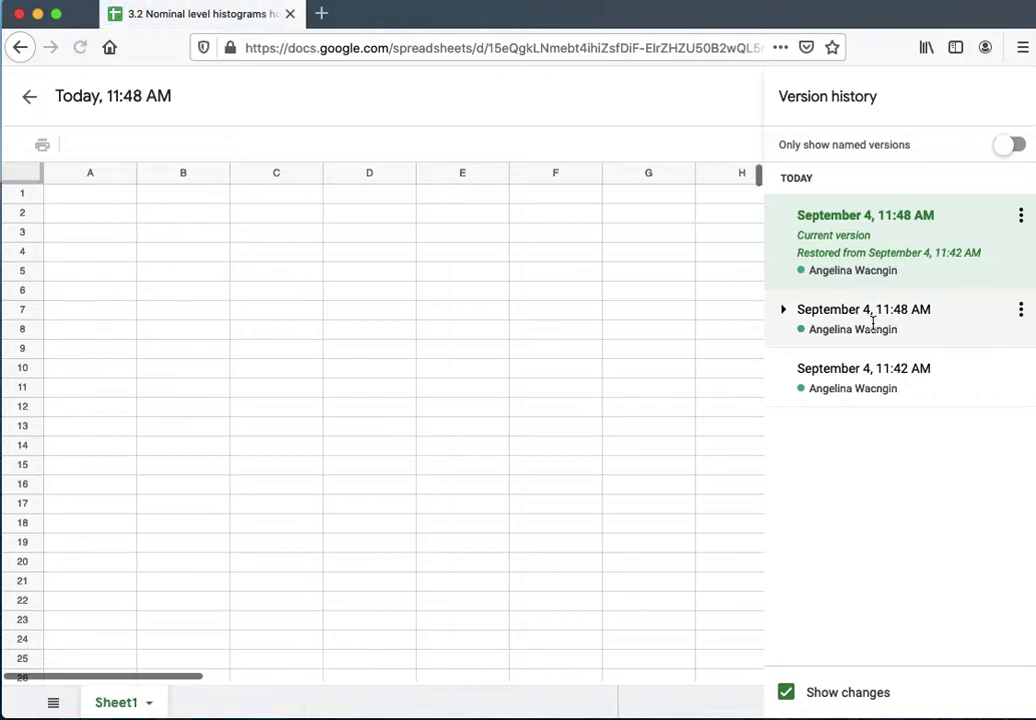
{"action": "left_click", "coordinate": [808, 322]}
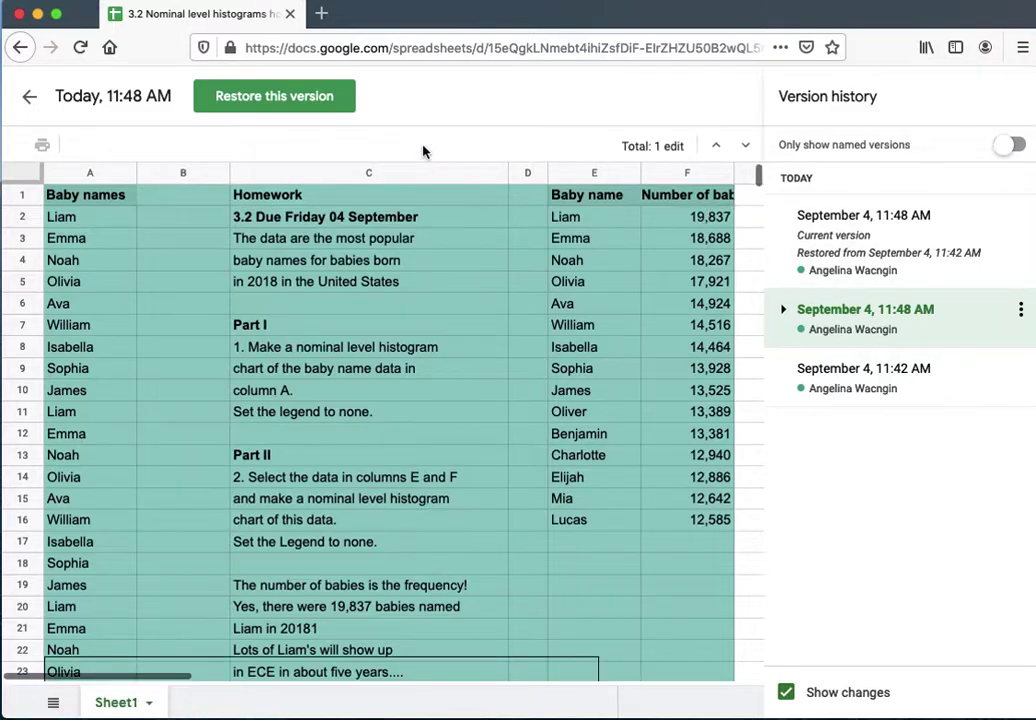
{"action": "left_click", "coordinate": [333, 100]}
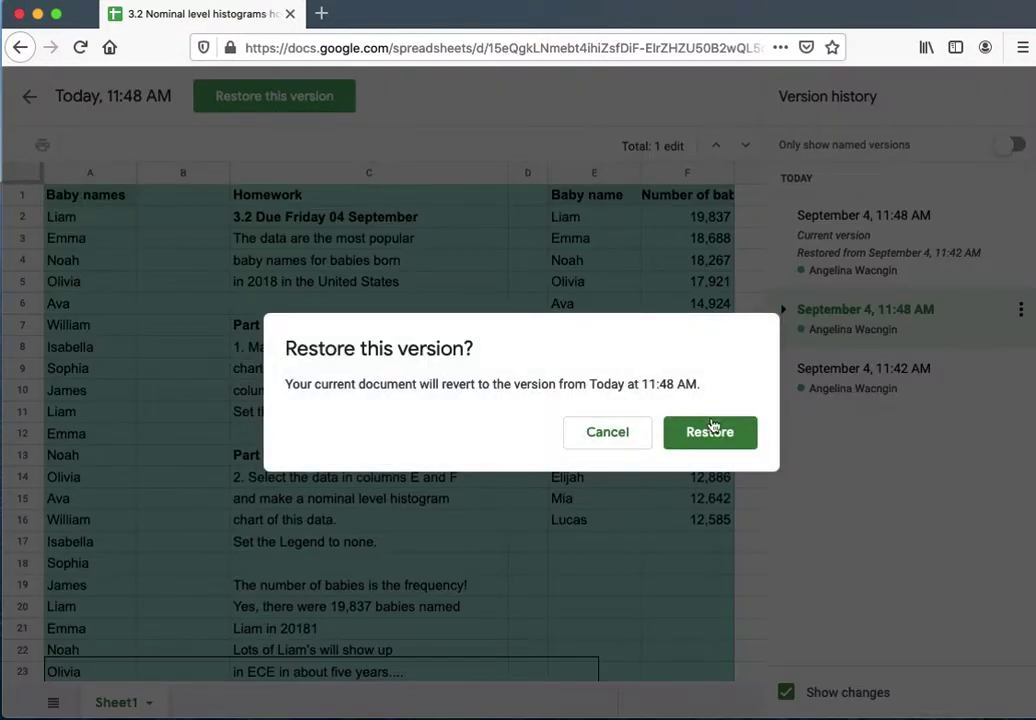
{"action": "left_click", "coordinate": [715, 444]}
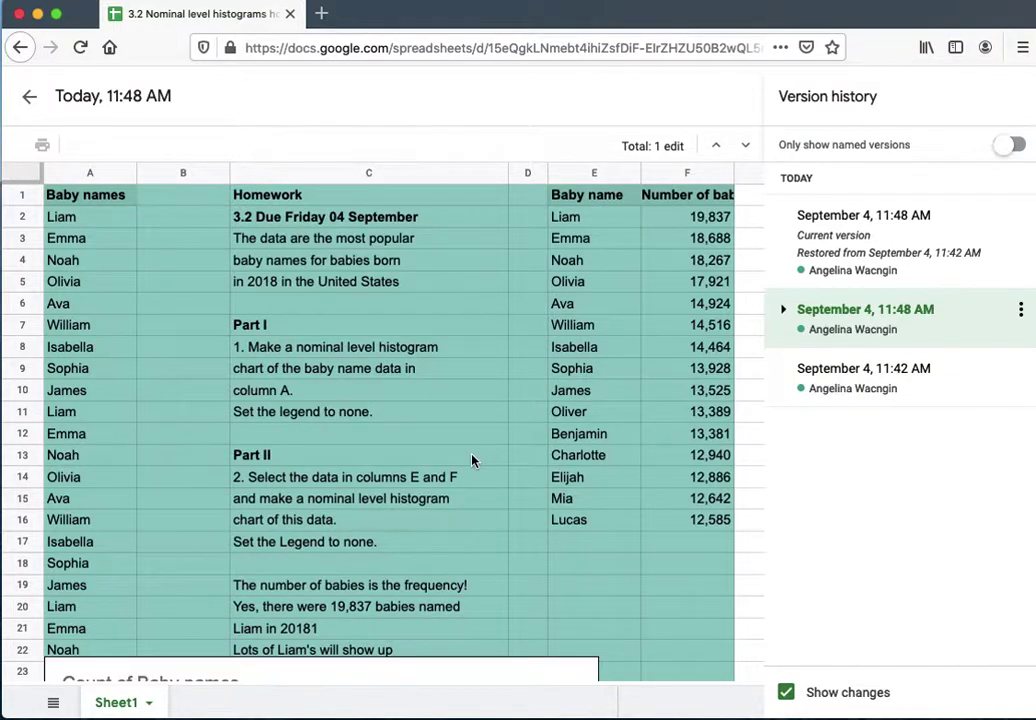
{"action": "scroll", "coordinate": [472, 460], "scroll_direction": "down", "scroll_amount": 10}
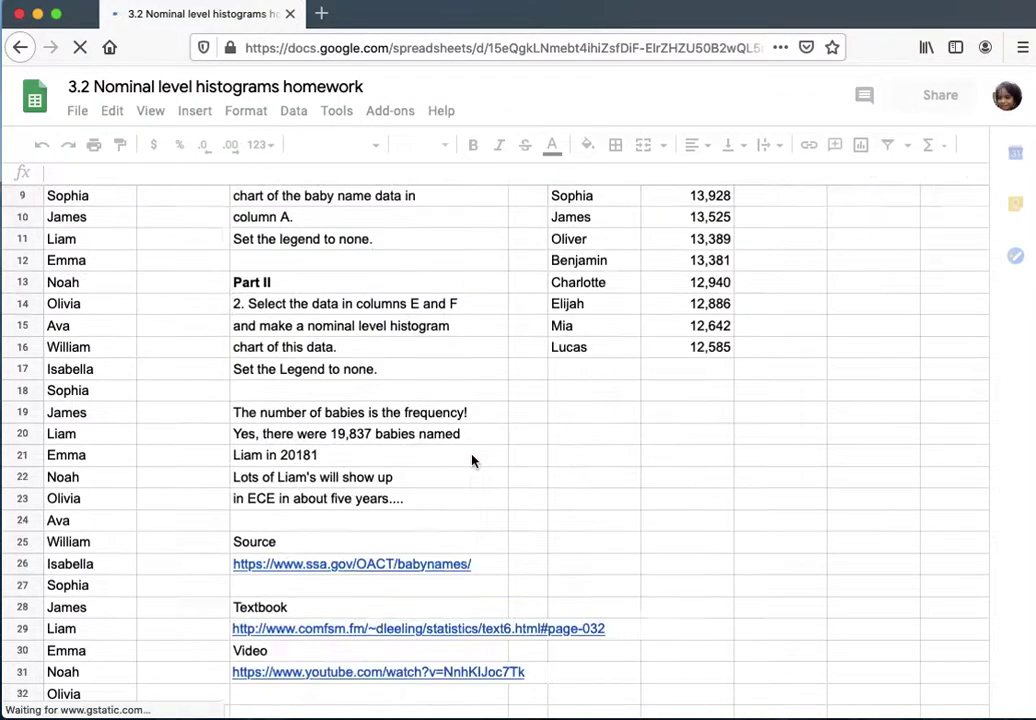
{"action": "scroll", "coordinate": [472, 460], "scroll_direction": "up", "scroll_amount": 5}
{"action": "scroll", "coordinate": [472, 460], "scroll_direction": "up", "scroll_amount": 5}
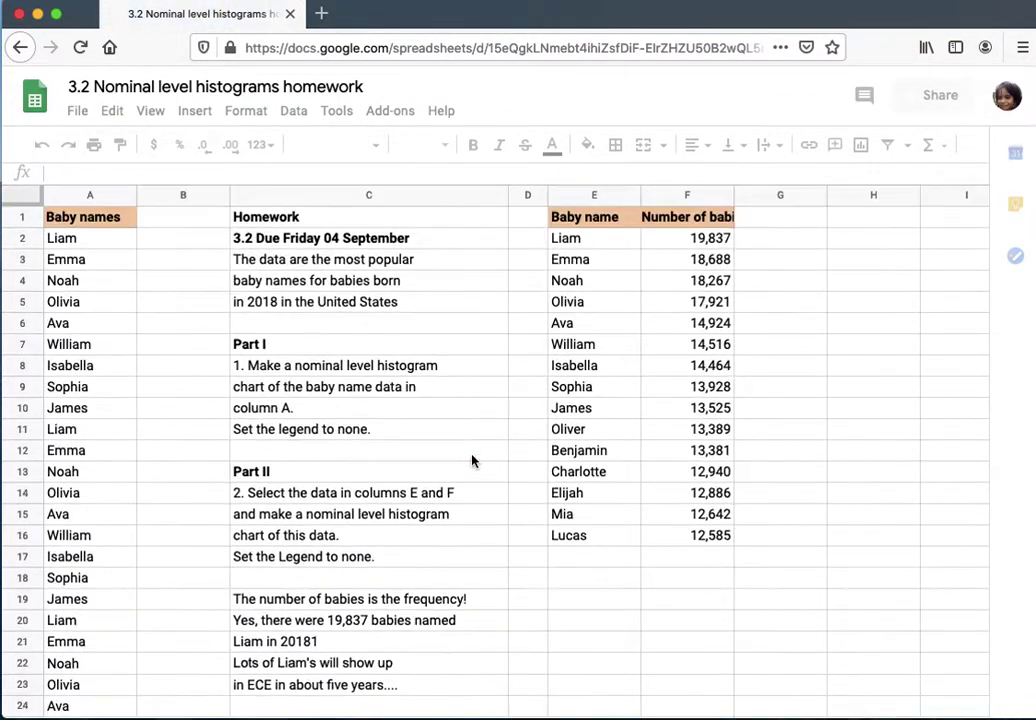
Move the Count of Baby names chart beneath the table in columns E and F, starting near the right edge of column C at about row 17.
{"action": "scroll", "coordinate": [157, 430], "scroll_direction": "down", "scroll_amount": 1}
{"action": "scroll", "coordinate": [157, 430], "scroll_direction": "down", "scroll_amount": 2}
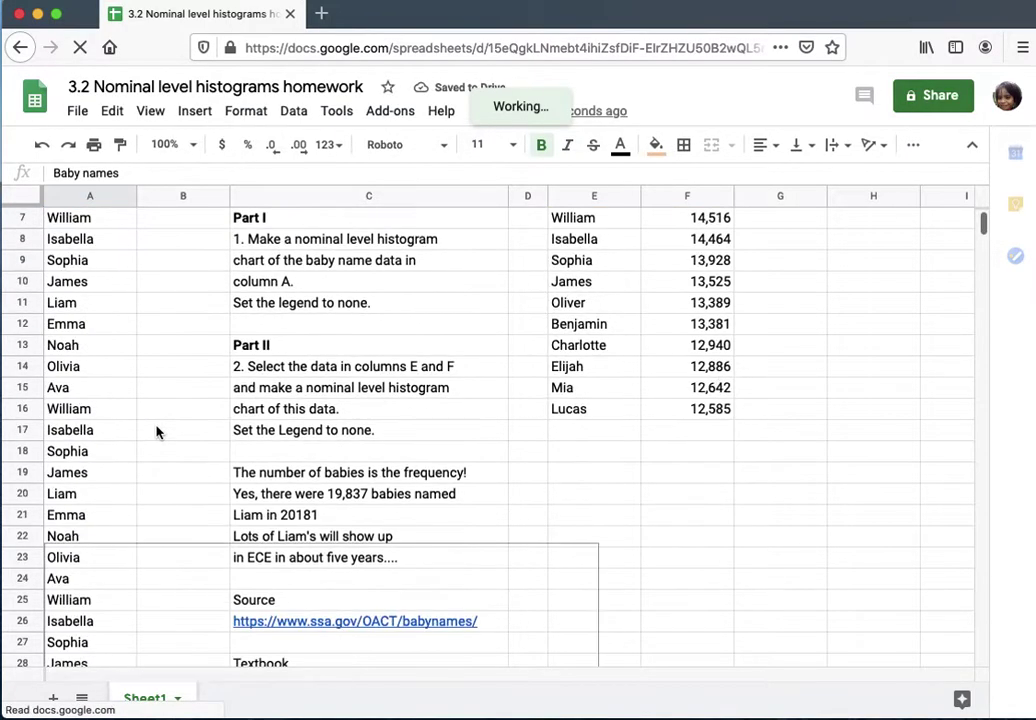
{"action": "left_click", "coordinate": [141, 455]}
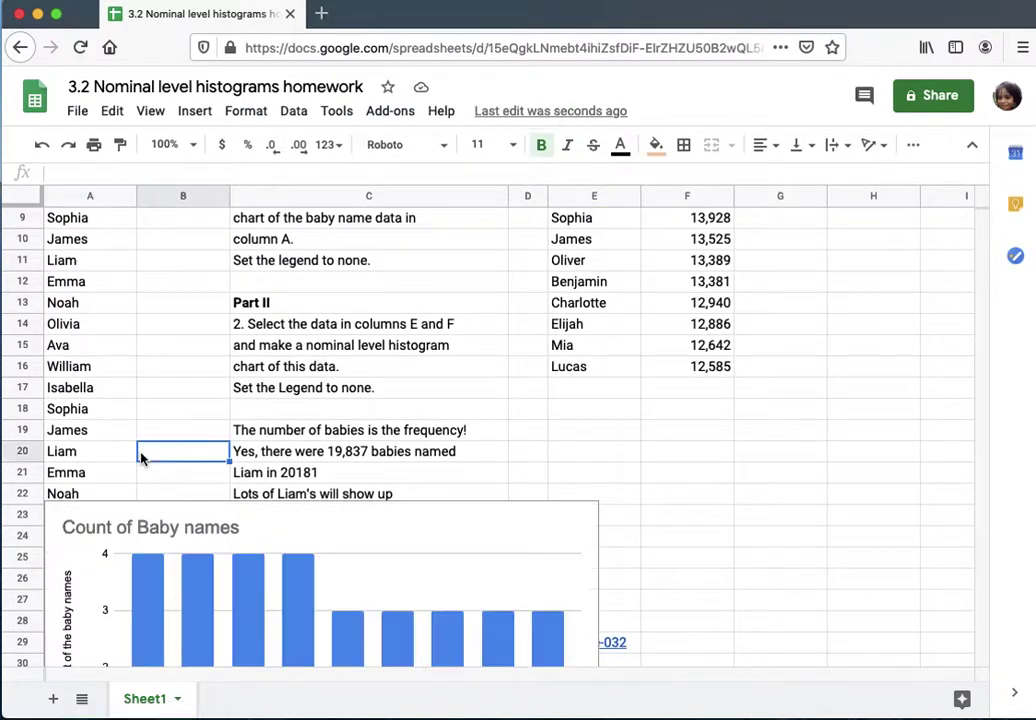
{"action": "left_click", "coordinate": [154, 532]}
{"action": "left_click_drag", "start_coordinate": [154, 532], "coordinate": [604, 422]}
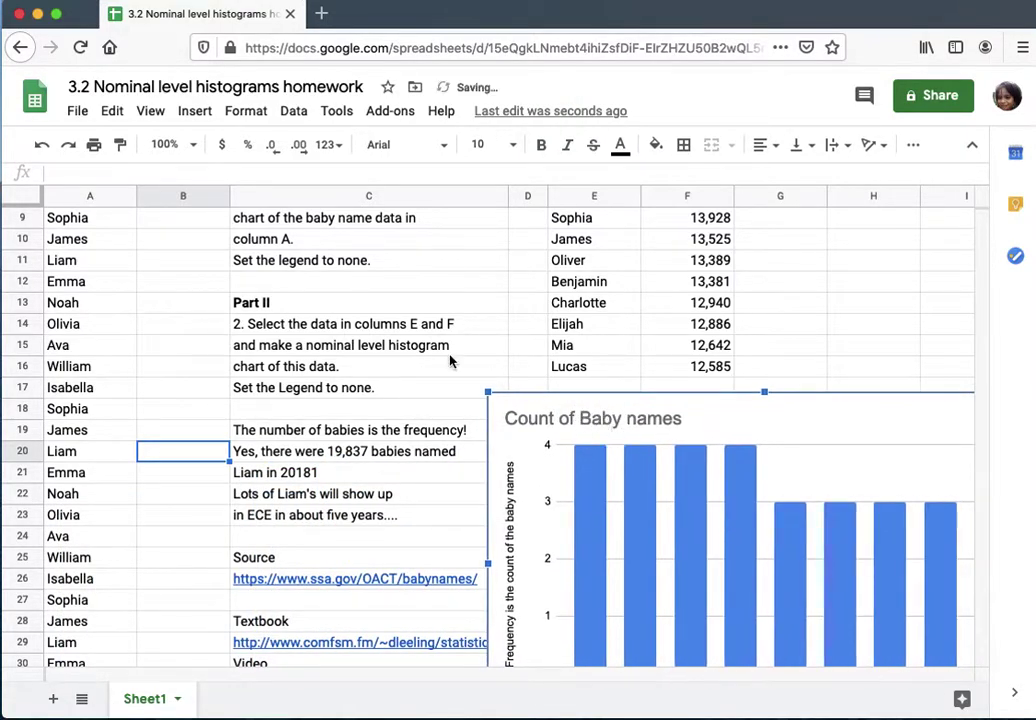
{"action": "scroll", "coordinate": [450, 361], "scroll_direction": "up", "scroll_amount": 3}
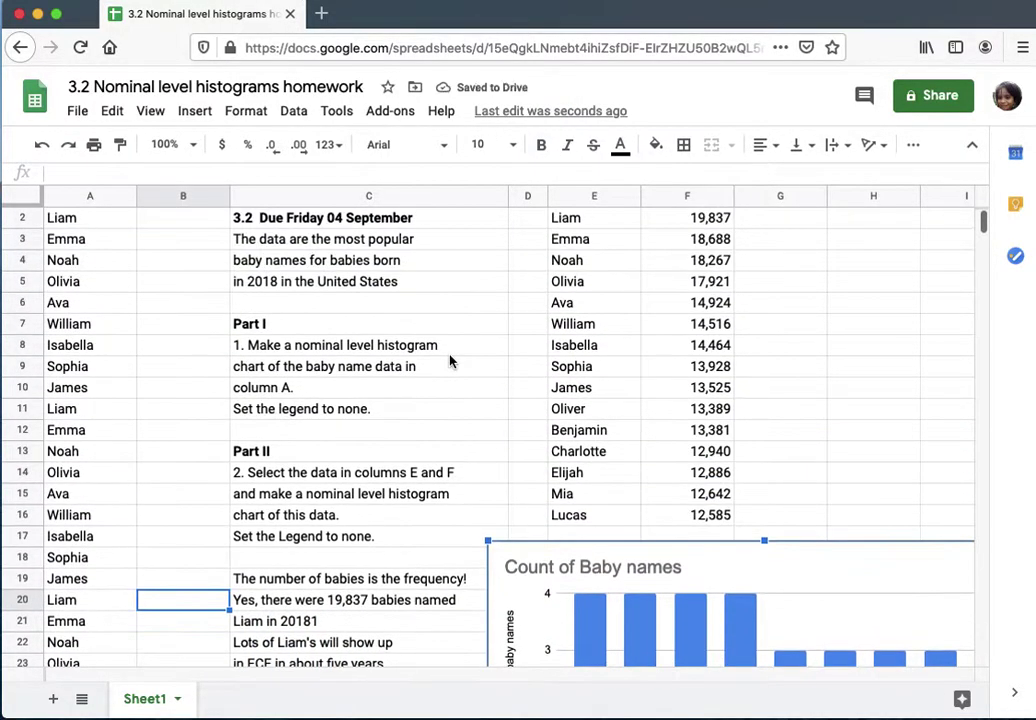
{"action": "right_click", "coordinate": [449, 352]}
{"action": "left_click", "coordinate": [757, 539]}
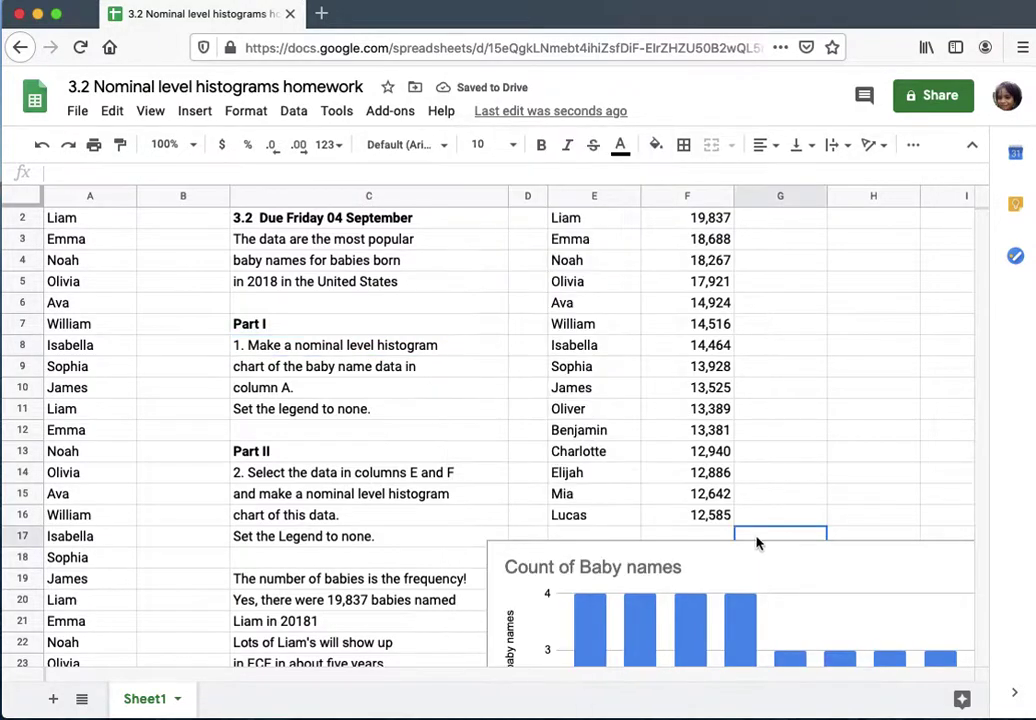
Insert a column chart of the baby names and their numbers from the range E1:F16.
{"action": "left_click", "coordinate": [440, 410]}
{"action": "left_click", "coordinate": [343, 477]}
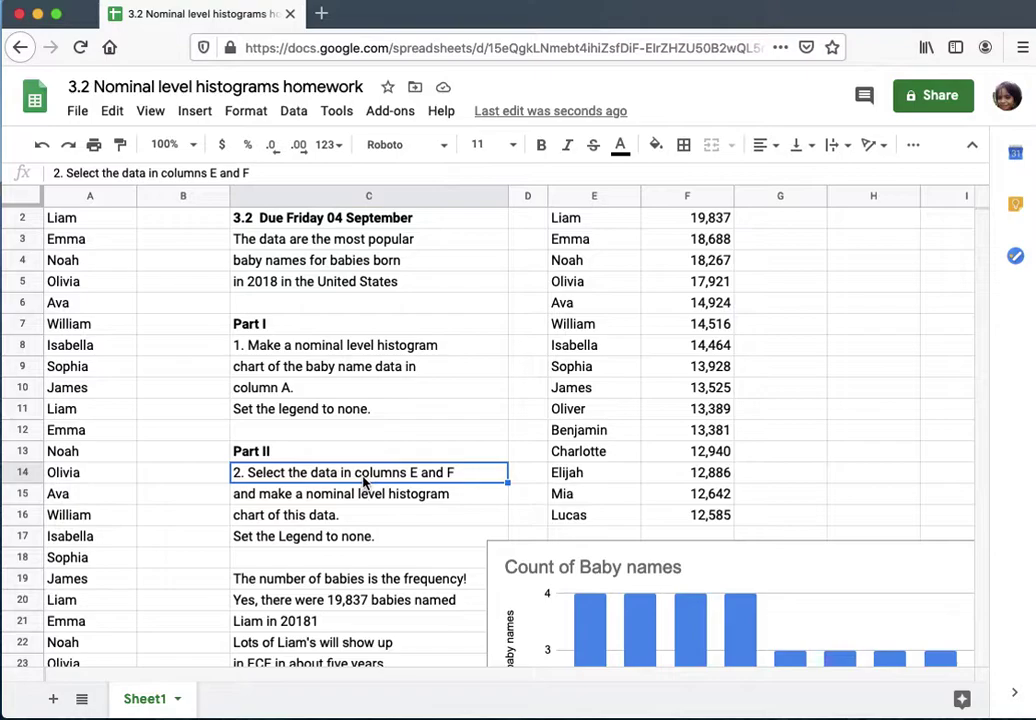
{"action": "scroll", "coordinate": [420, 460], "scroll_direction": "up", "scroll_amount": 1}
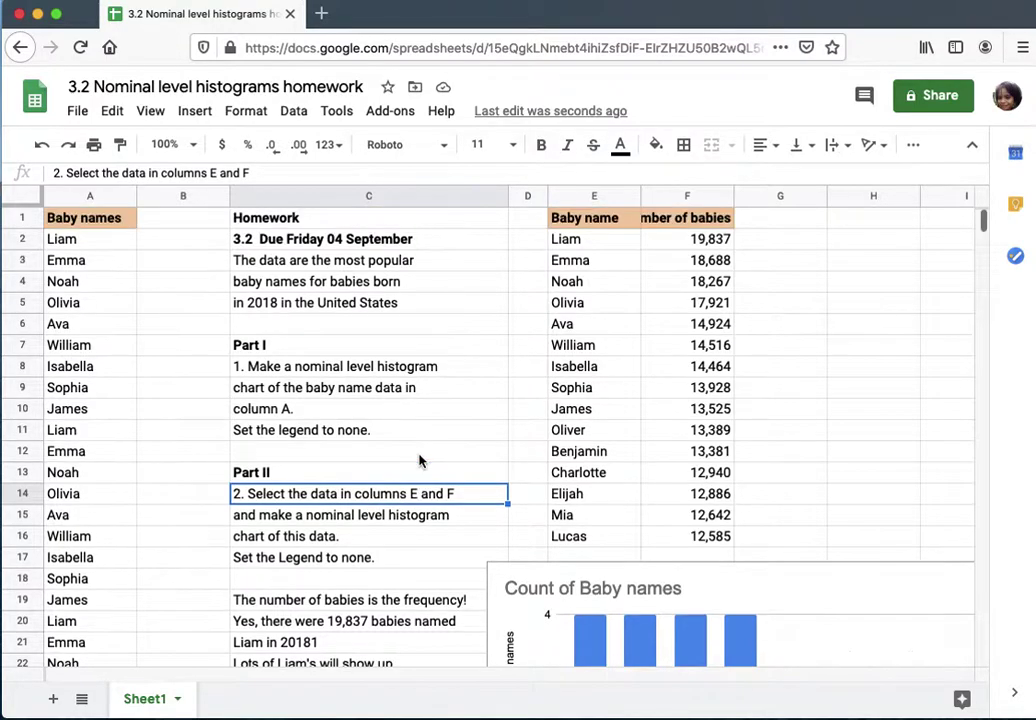
{"action": "left_click", "coordinate": [612, 225]}
{"action": "left_click_drag", "start_coordinate": [612, 225], "coordinate": [673, 538]}
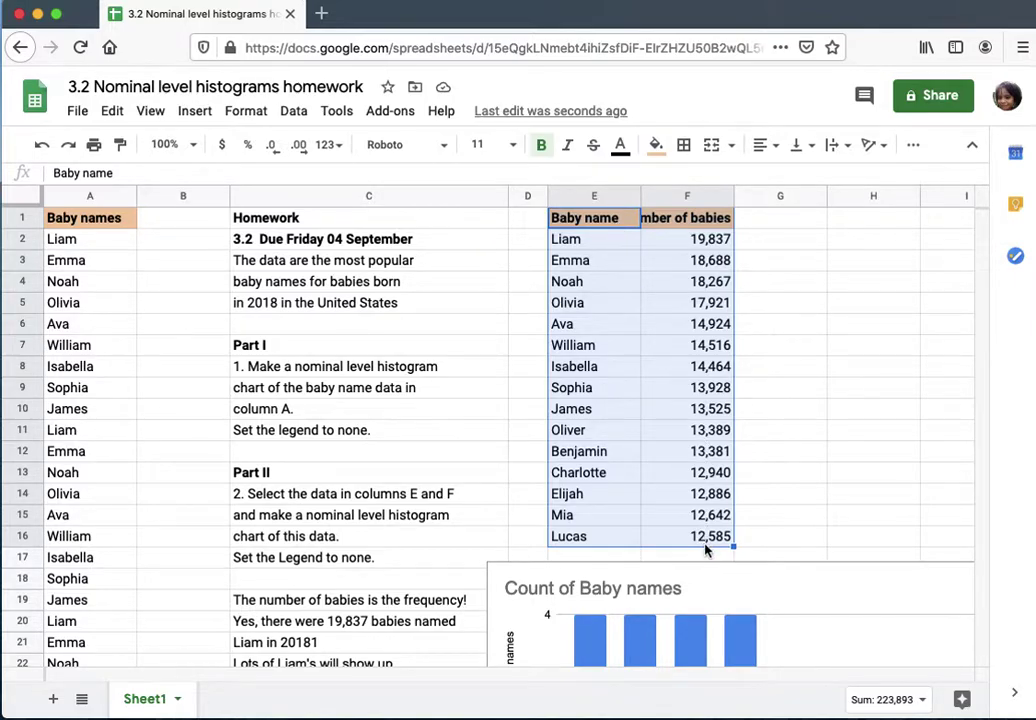
{"action": "left_click", "coordinate": [200, 111]}
{"action": "left_click", "coordinate": [241, 372]}
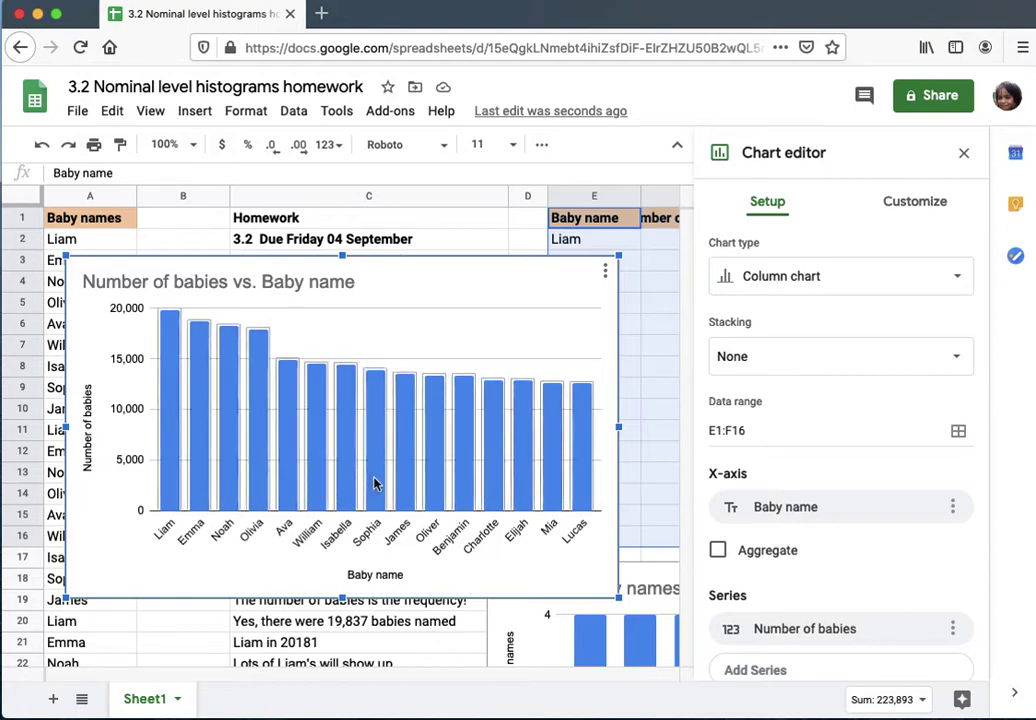
{"action": "scroll", "coordinate": [174, 653], "scroll_direction": "down", "scroll_amount": 1}
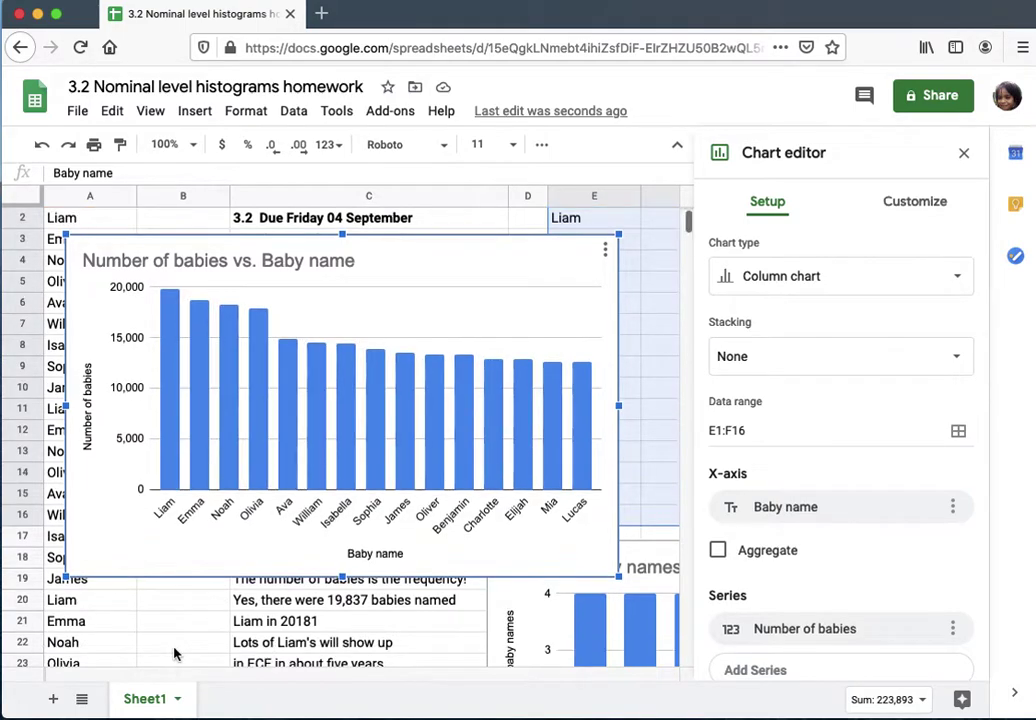
{"action": "scroll", "coordinate": [174, 653], "scroll_direction": "down", "scroll_amount": 1}
{"action": "scroll", "coordinate": [174, 653], "scroll_direction": "down", "scroll_amount": 3}
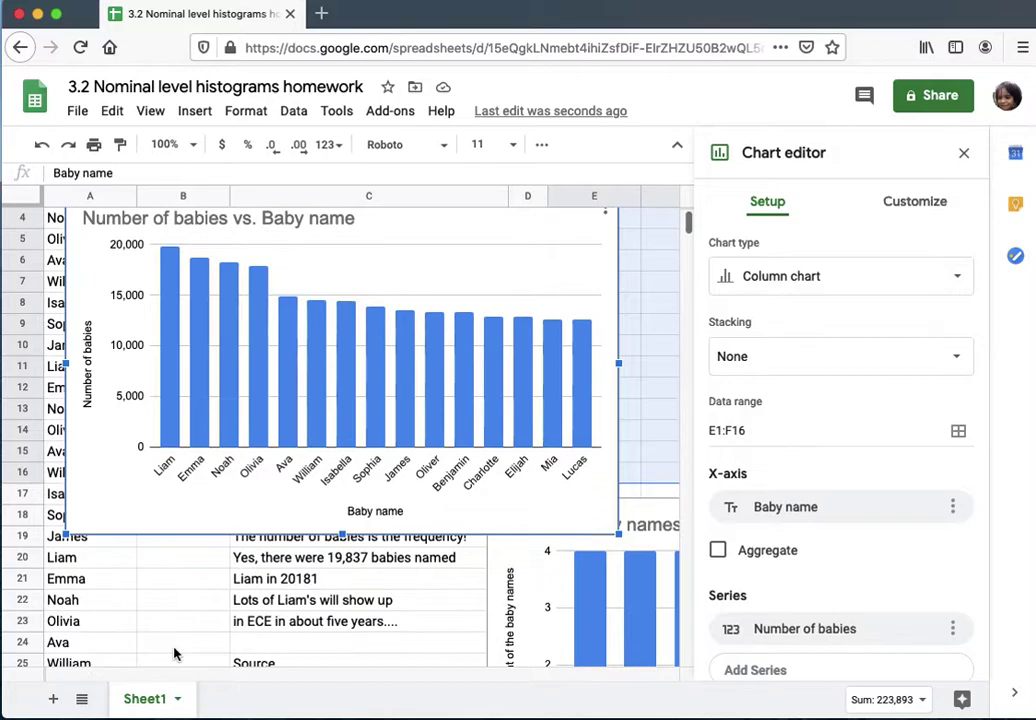
{"action": "scroll", "coordinate": [174, 653], "scroll_direction": "down", "scroll_amount": 1}
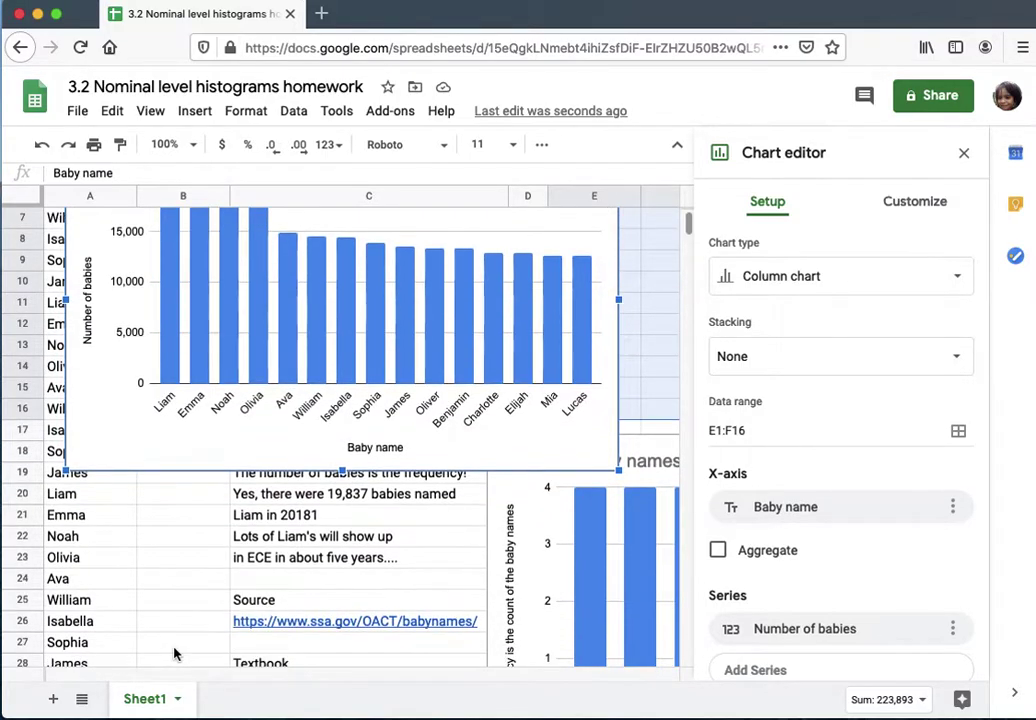
{"action": "left_click", "coordinate": [310, 645]}
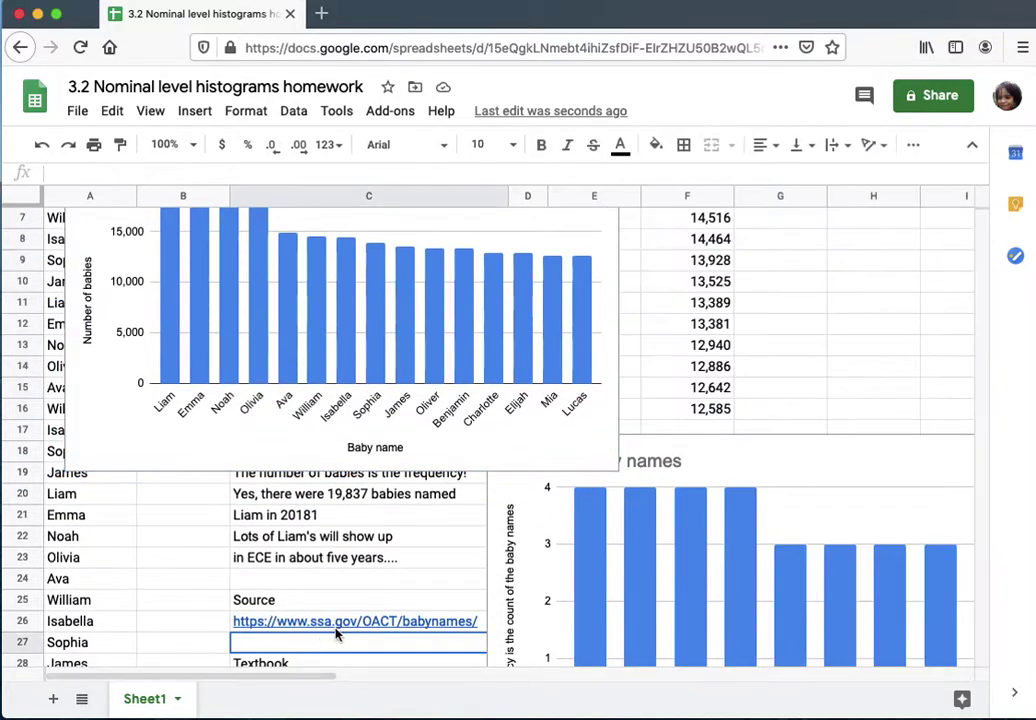
{"action": "left_click", "coordinate": [346, 623]}
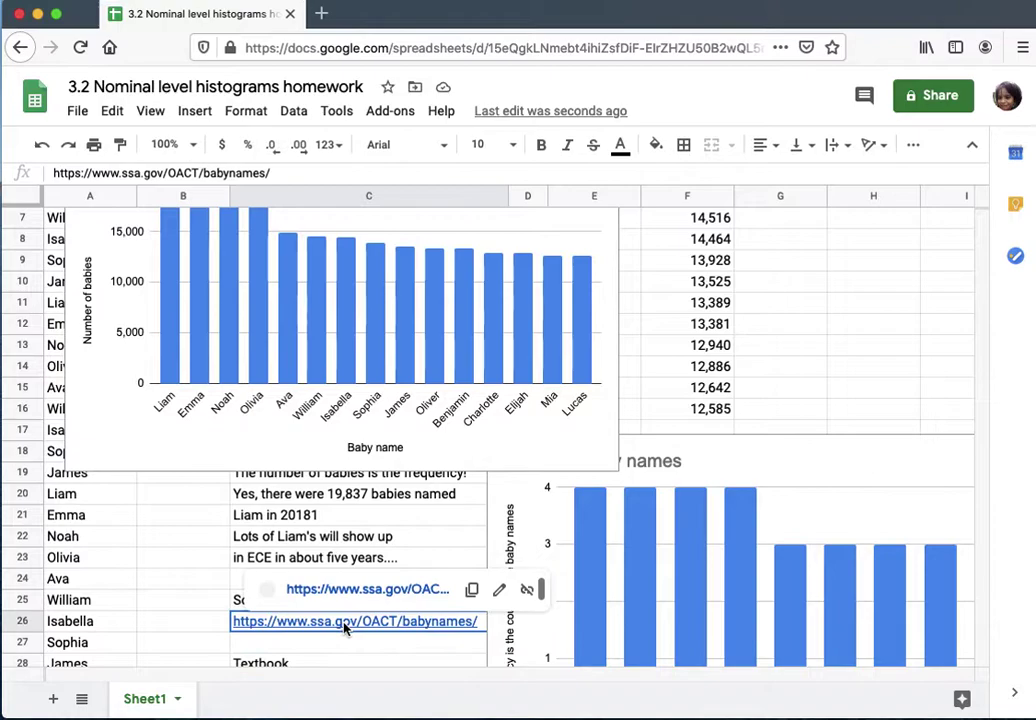
{"action": "left_click", "coordinate": [473, 590]}
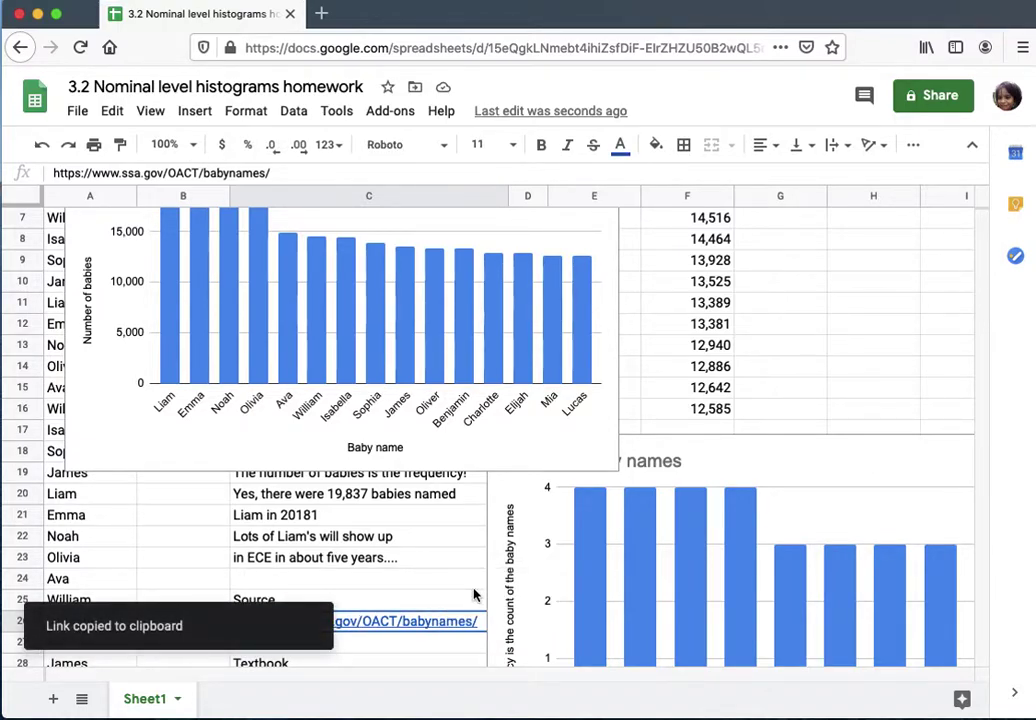
{"action": "left_click", "coordinate": [322, 15]}
{"action": "key", "text": "super+v"}
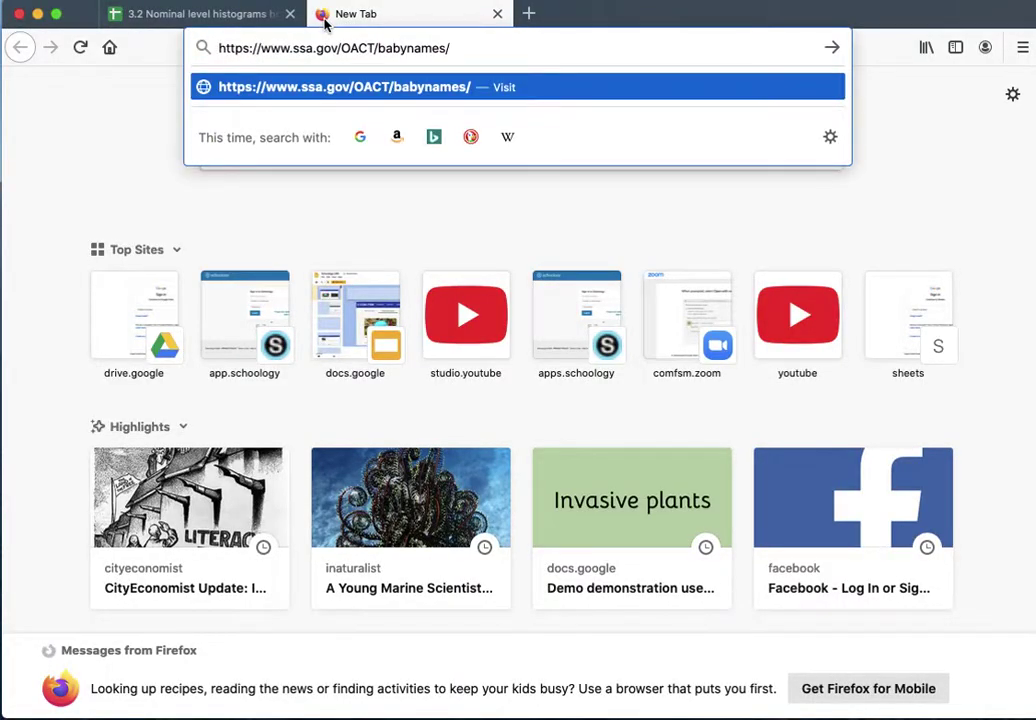
{"action": "key", "text": "Return"}
Return to the homework spreadsheet and move the Number of babies vs. Baby name chart down to start in column A at about row 14.
{"action": "left_click", "coordinate": [212, 15]}
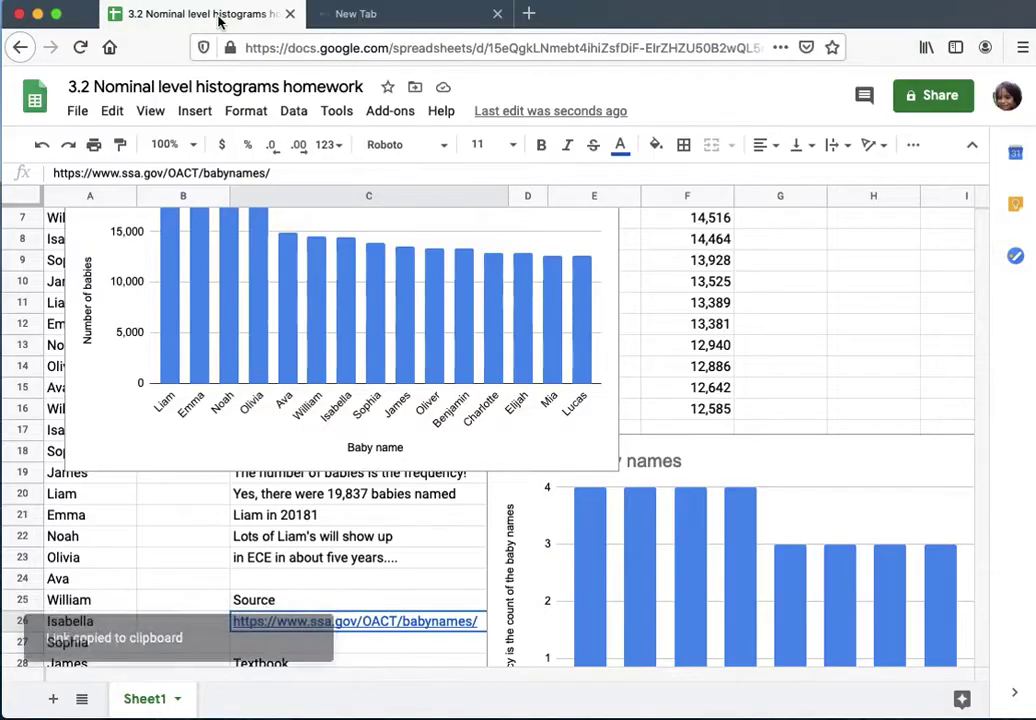
{"action": "left_click", "coordinate": [335, 310]}
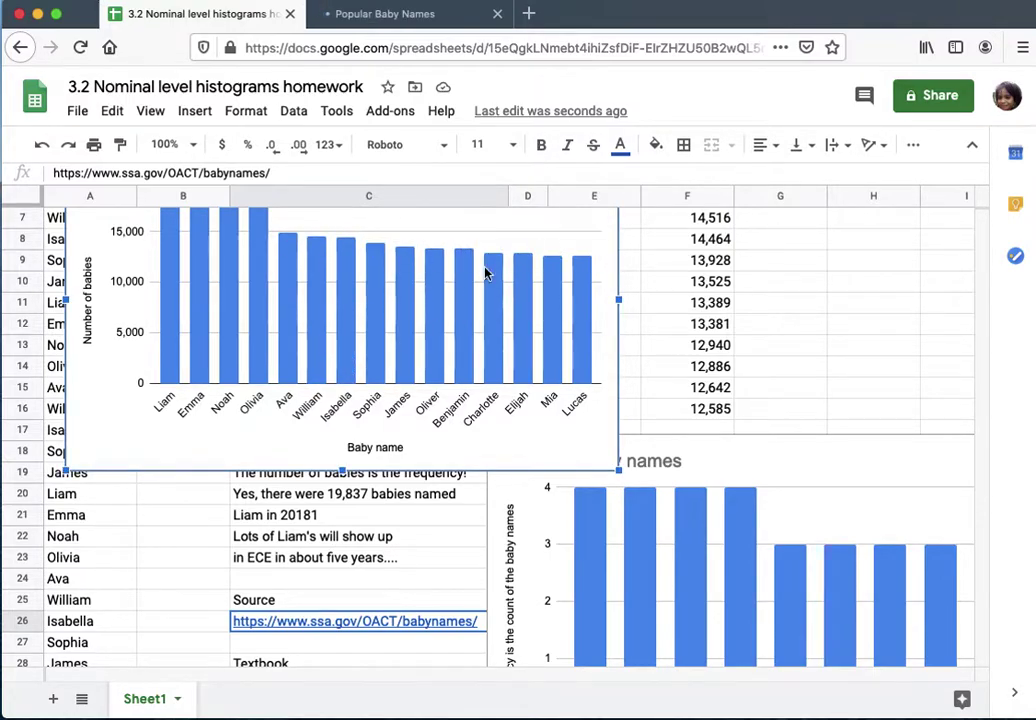
{"action": "left_click_drag", "start_coordinate": [247, 460], "coordinate": [235, 692]}
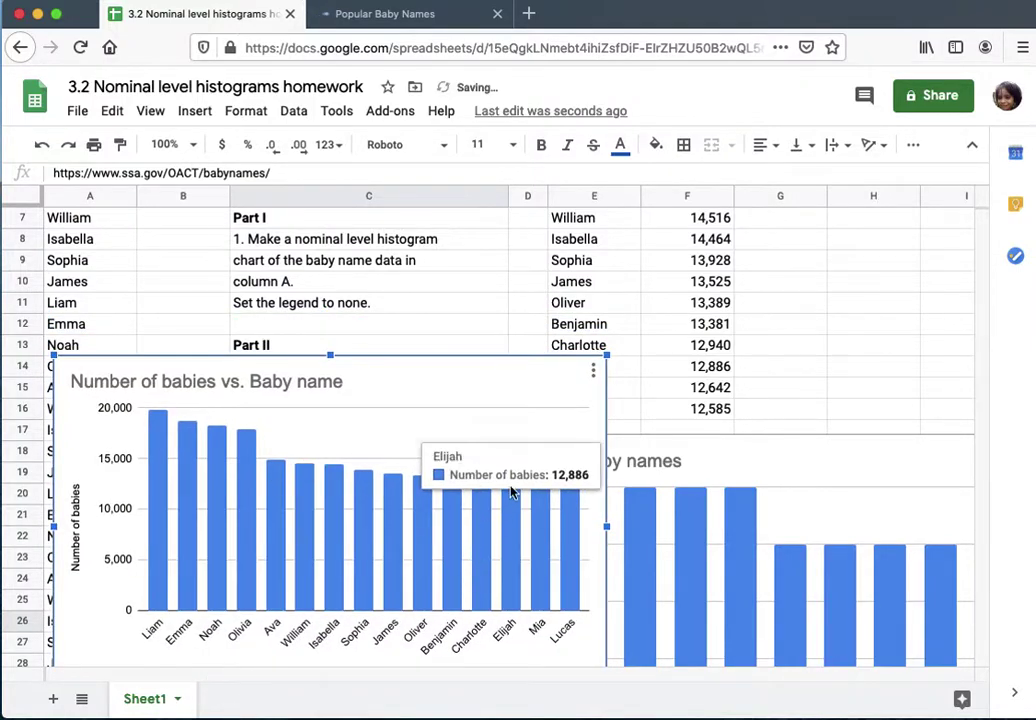
Examine the Popular Baby Names page, from its 2018 top 10 names to the lookup forms under Items of Interest.
{"action": "left_click", "coordinate": [421, 13]}
{"action": "scroll", "coordinate": [520, 356], "scroll_direction": "down", "scroll_amount": 5}
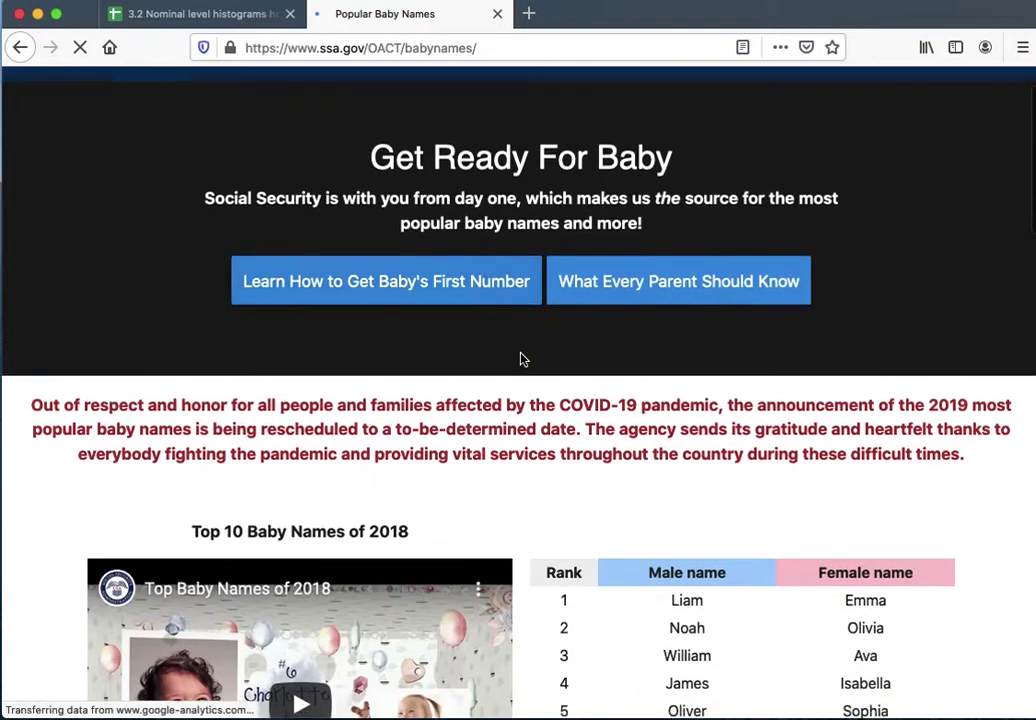
{"action": "scroll", "coordinate": [520, 359], "scroll_direction": "down", "scroll_amount": 3}
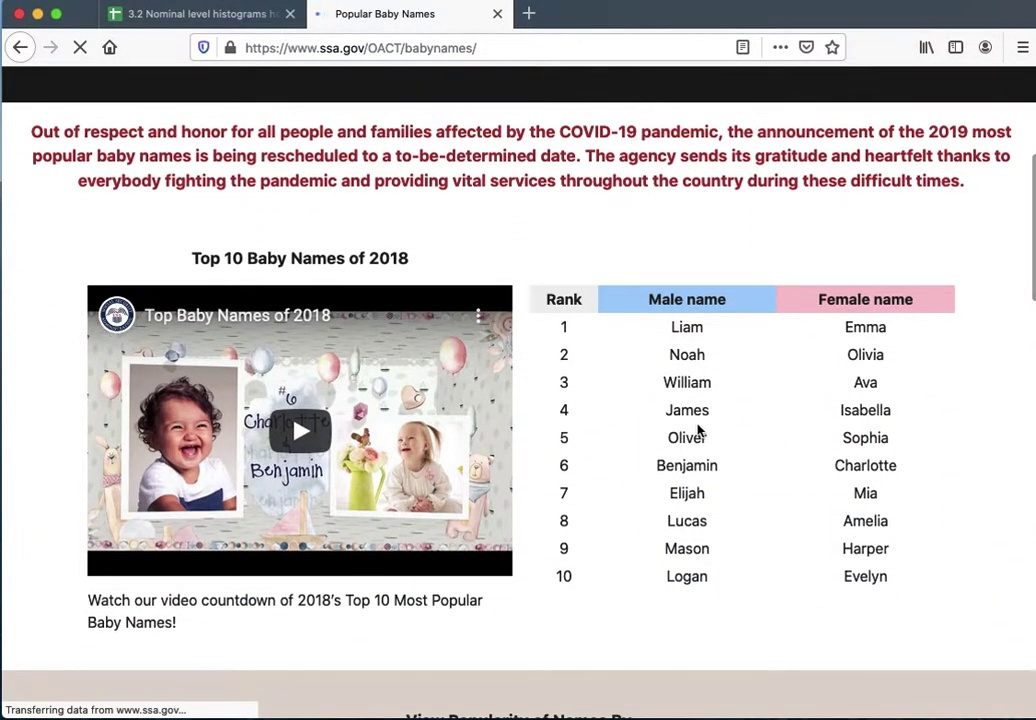
{"action": "scroll", "coordinate": [689, 551], "scroll_direction": "down", "scroll_amount": 6}
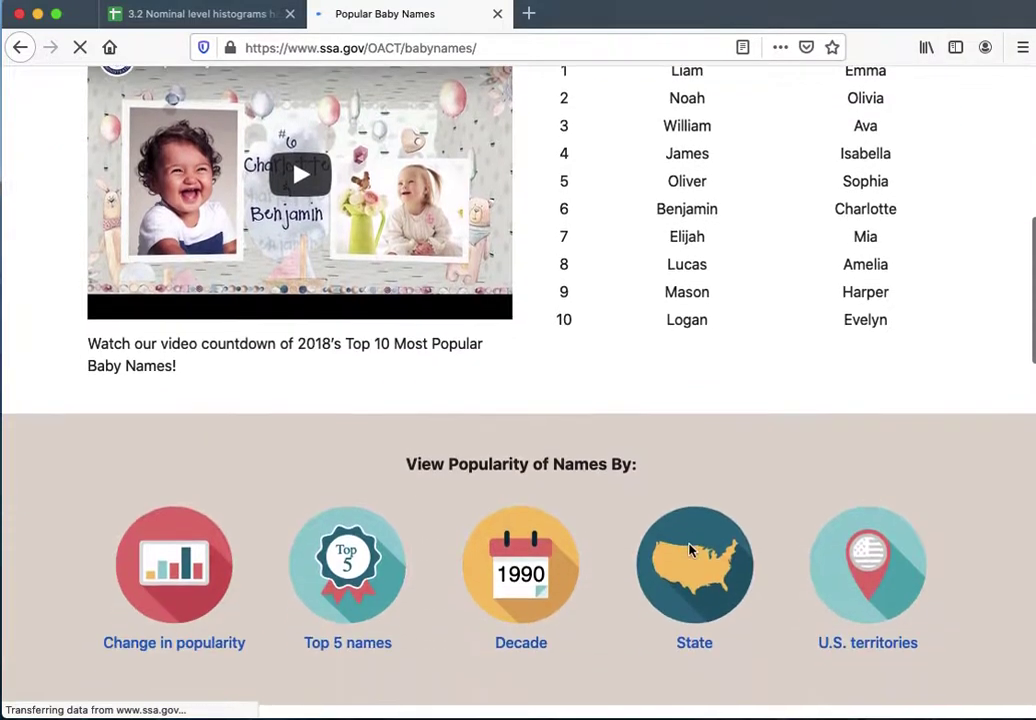
{"action": "scroll", "coordinate": [689, 551], "scroll_direction": "down", "scroll_amount": 8}
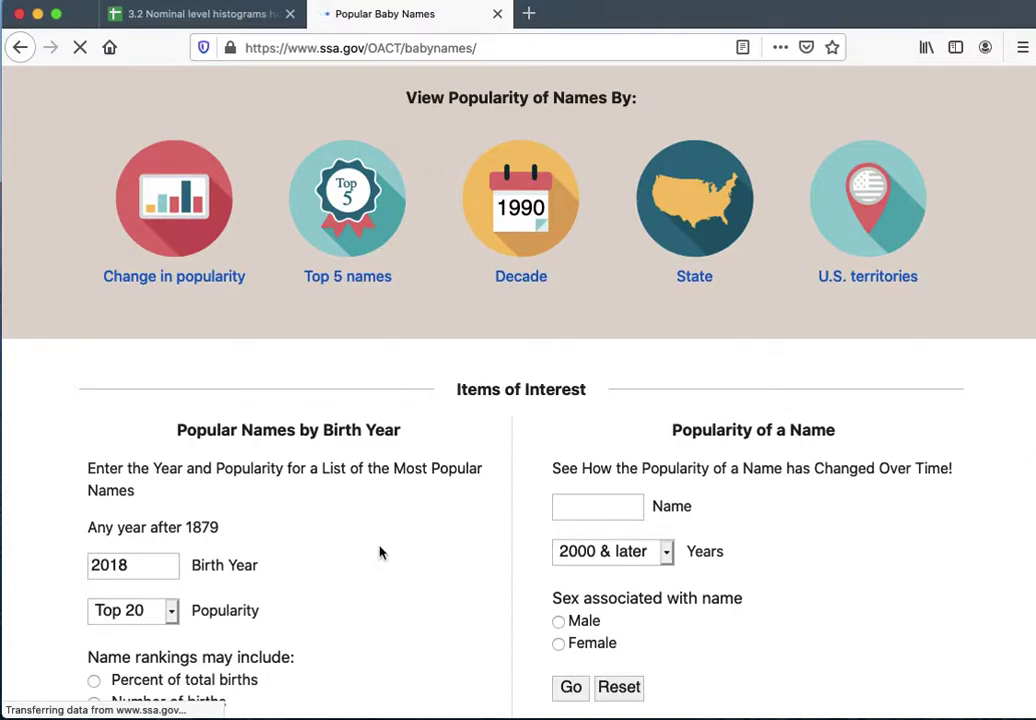
{"action": "scroll", "coordinate": [379, 552], "scroll_direction": "down", "scroll_amount": 2}
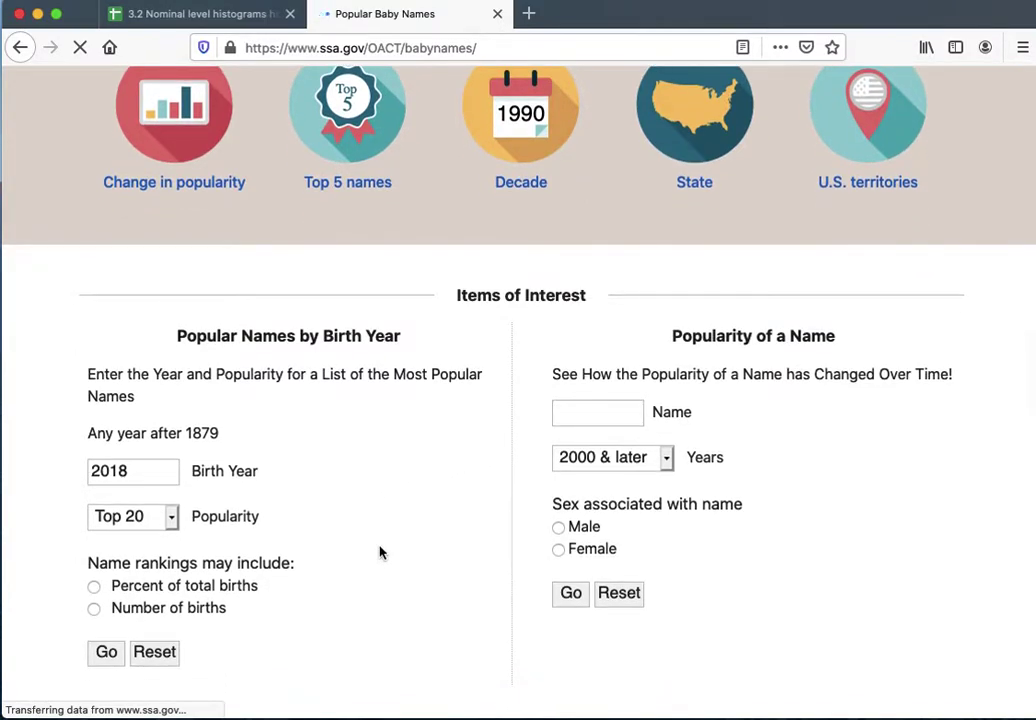
{"action": "scroll", "coordinate": [379, 551], "scroll_direction": "down", "scroll_amount": 1}
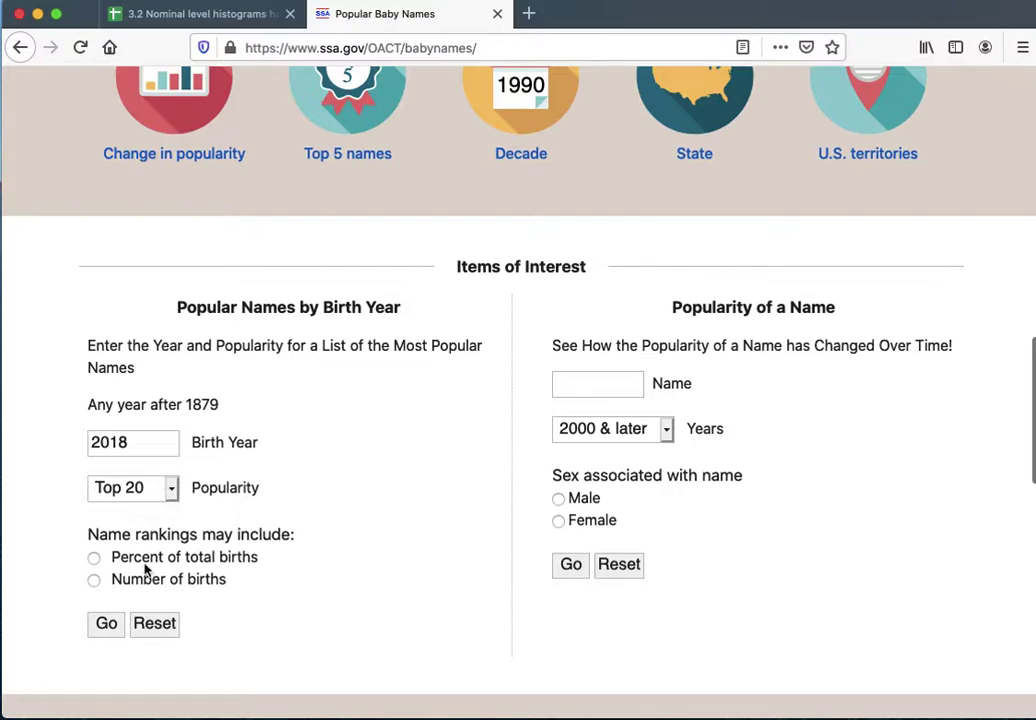
{"action": "scroll", "coordinate": [146, 570], "scroll_direction": "down", "scroll_amount": 1}
Look up the popularity of the male name Dana for the years 1900 and later.
{"action": "left_click", "coordinate": [587, 372]}
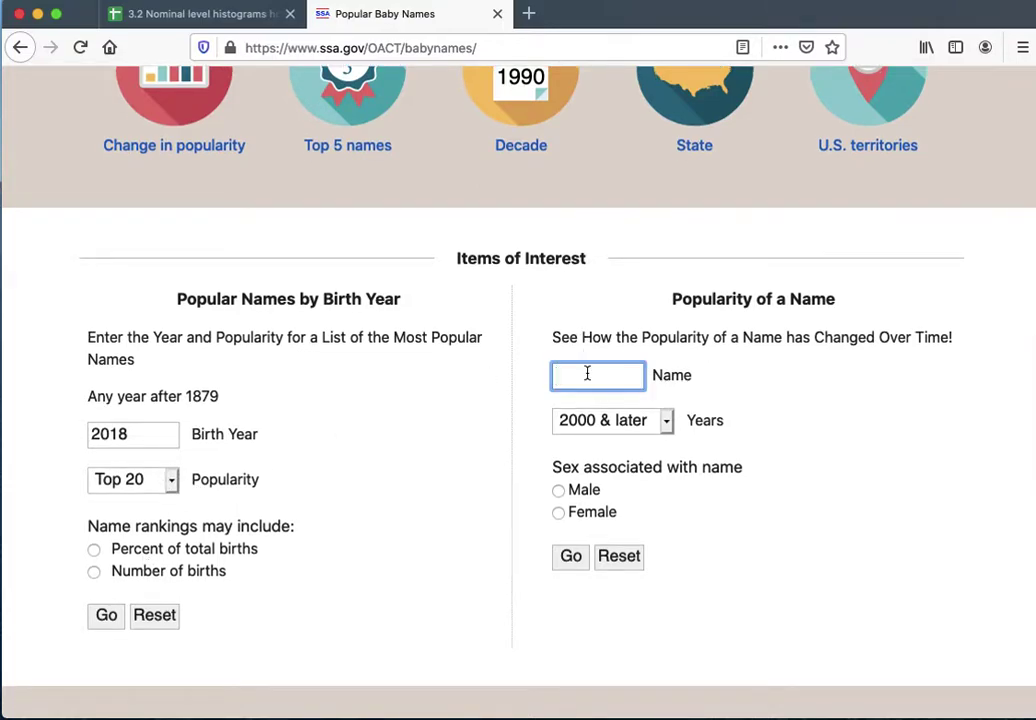
{"action": "left_click", "coordinate": [589, 492]}
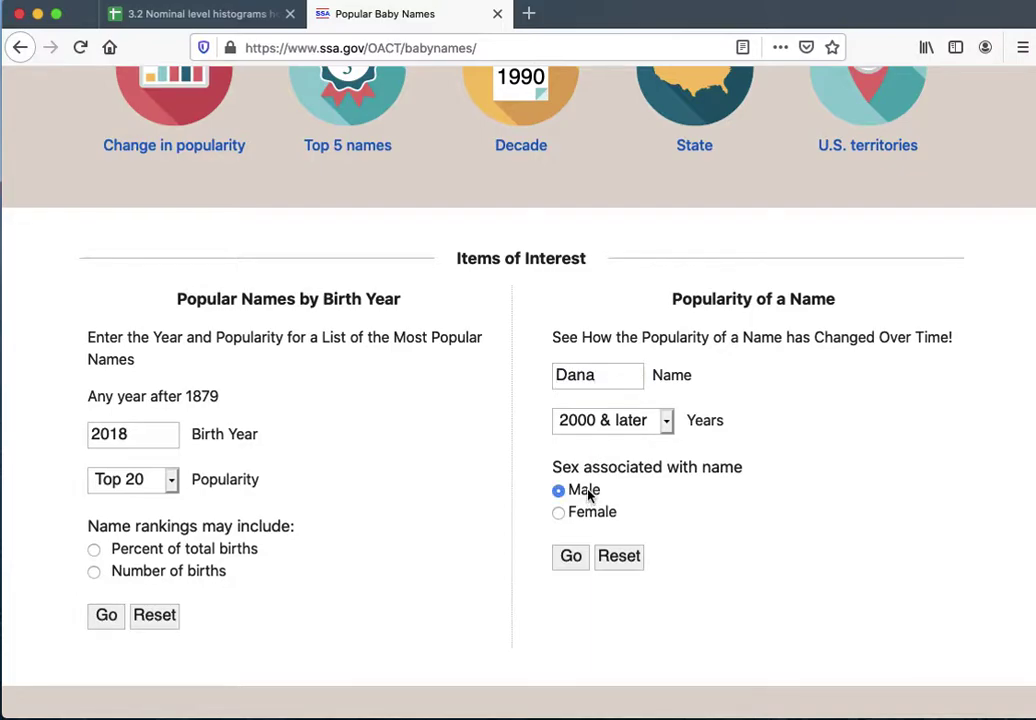
{"action": "left_click", "coordinate": [672, 424]}
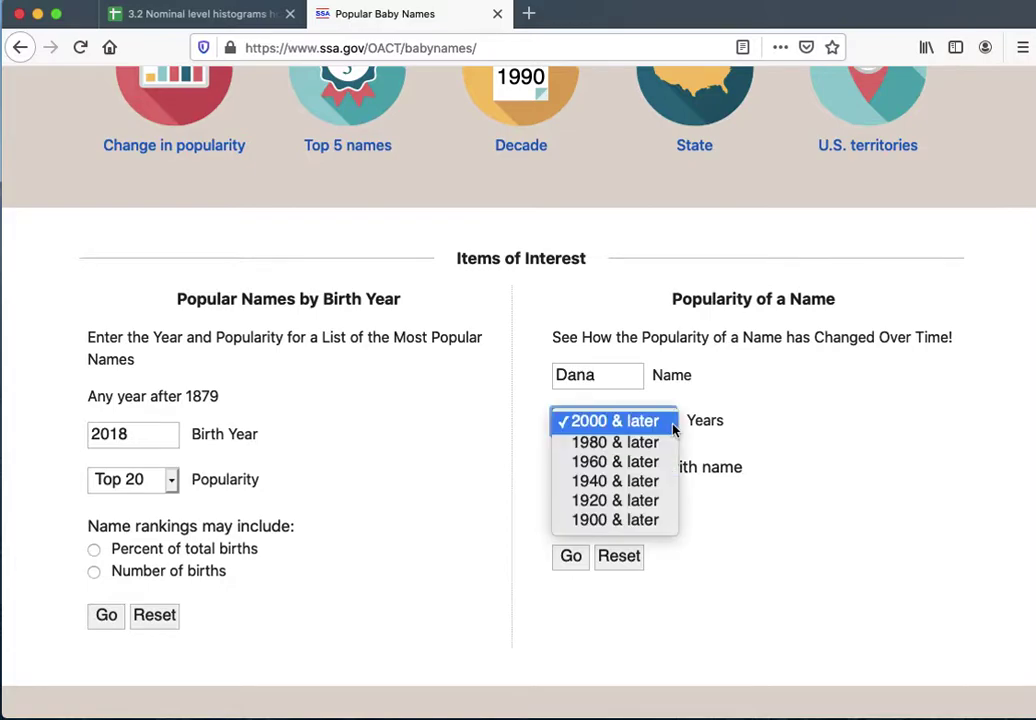
{"action": "left_click", "coordinate": [626, 520]}
{"action": "left_click", "coordinate": [571, 557]}
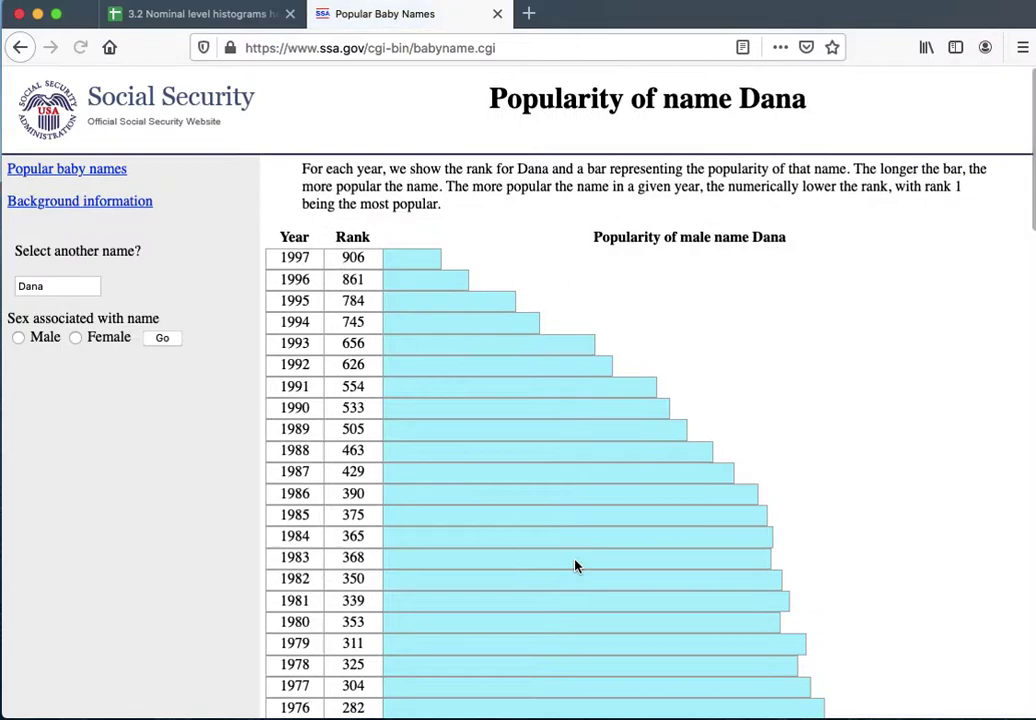
Examine the male name Dana's yearly ranks and popularity bars from 1997 back through the 1930s.
{"action": "scroll", "coordinate": [575, 566], "scroll_direction": "down", "scroll_amount": 10}
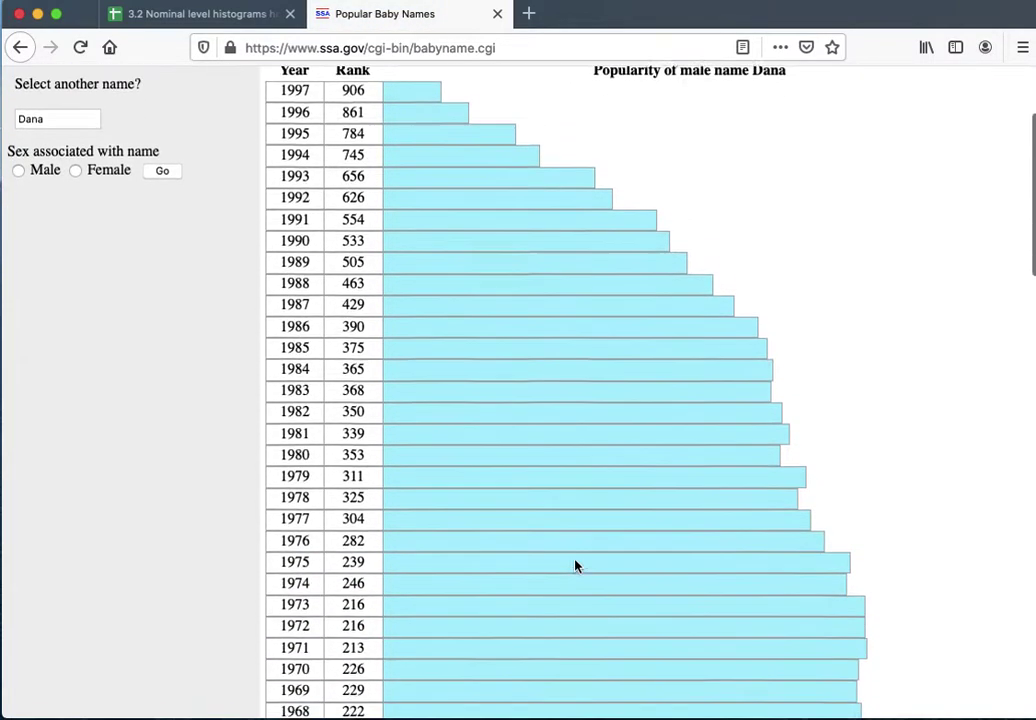
{"action": "scroll", "coordinate": [575, 566], "scroll_direction": "up", "scroll_amount": 6}
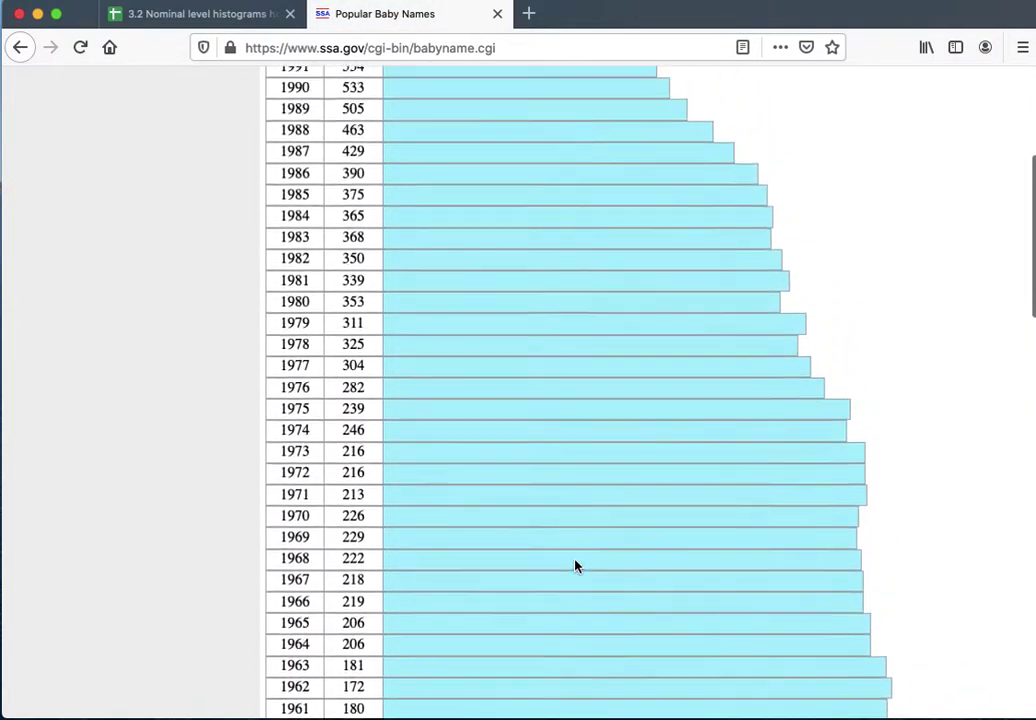
{"action": "scroll", "coordinate": [575, 566], "scroll_direction": "down", "scroll_amount": 15}
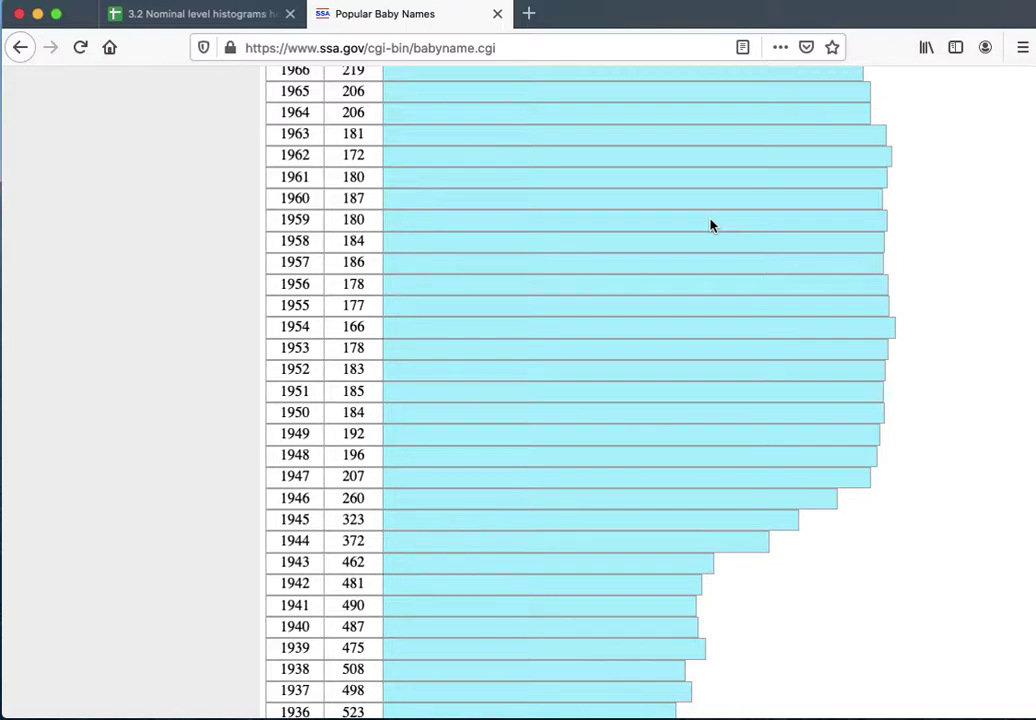
{"action": "scroll", "coordinate": [711, 225], "scroll_direction": "up", "scroll_amount": 20}
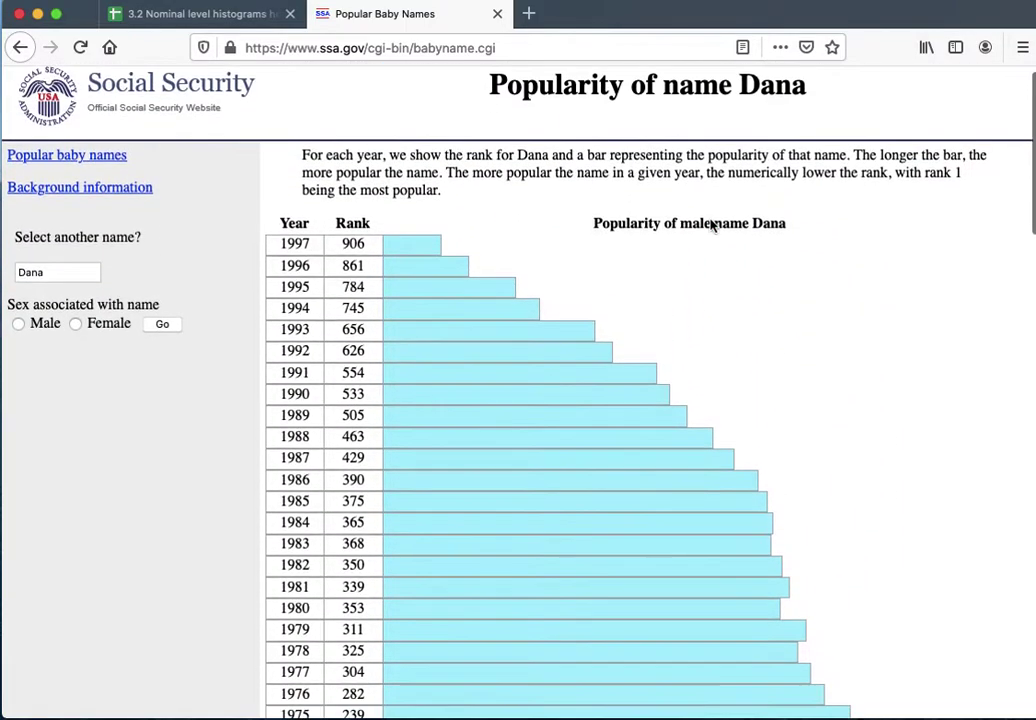
{"action": "scroll", "coordinate": [711, 225], "scroll_direction": "down", "scroll_amount": 3}
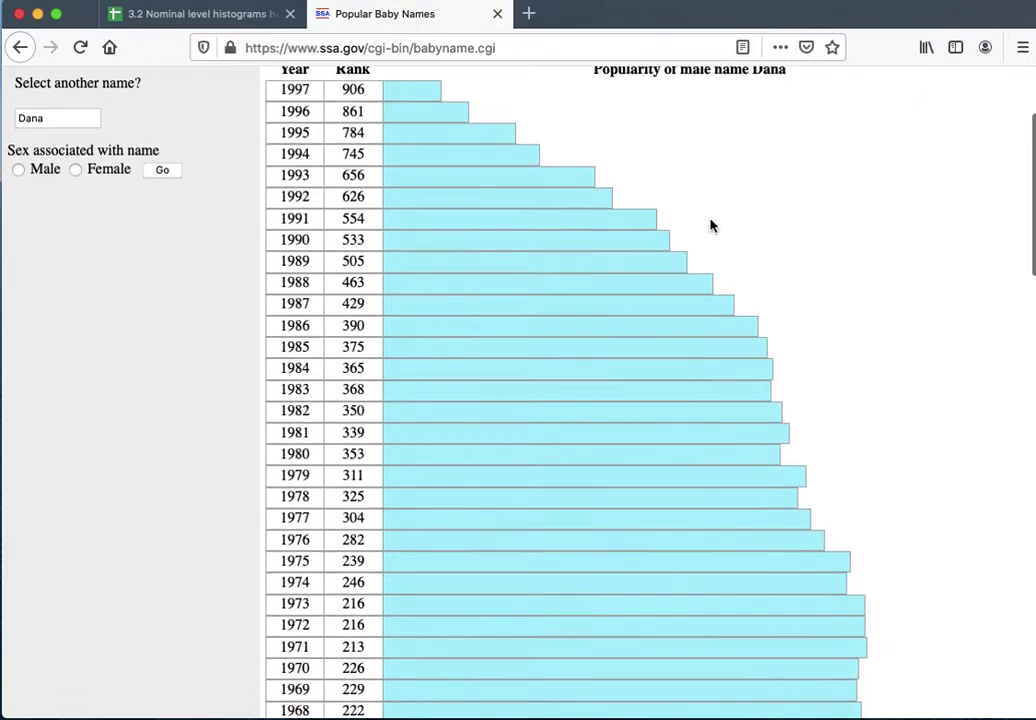
{"action": "scroll", "coordinate": [711, 225], "scroll_direction": "down", "scroll_amount": 7}
{"action": "scroll", "coordinate": [711, 225], "scroll_direction": "up", "scroll_amount": 11}
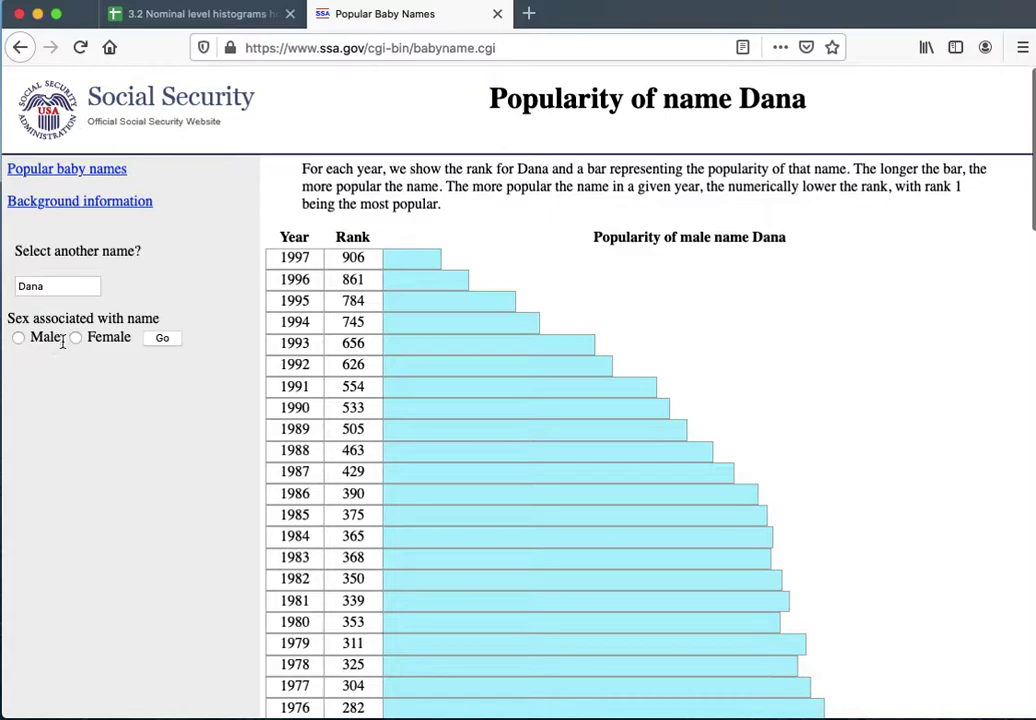
Look up Dana as a female name and examine its yearly ranks from 2018 back to the 1910s.
{"action": "left_click", "coordinate": [161, 341]}
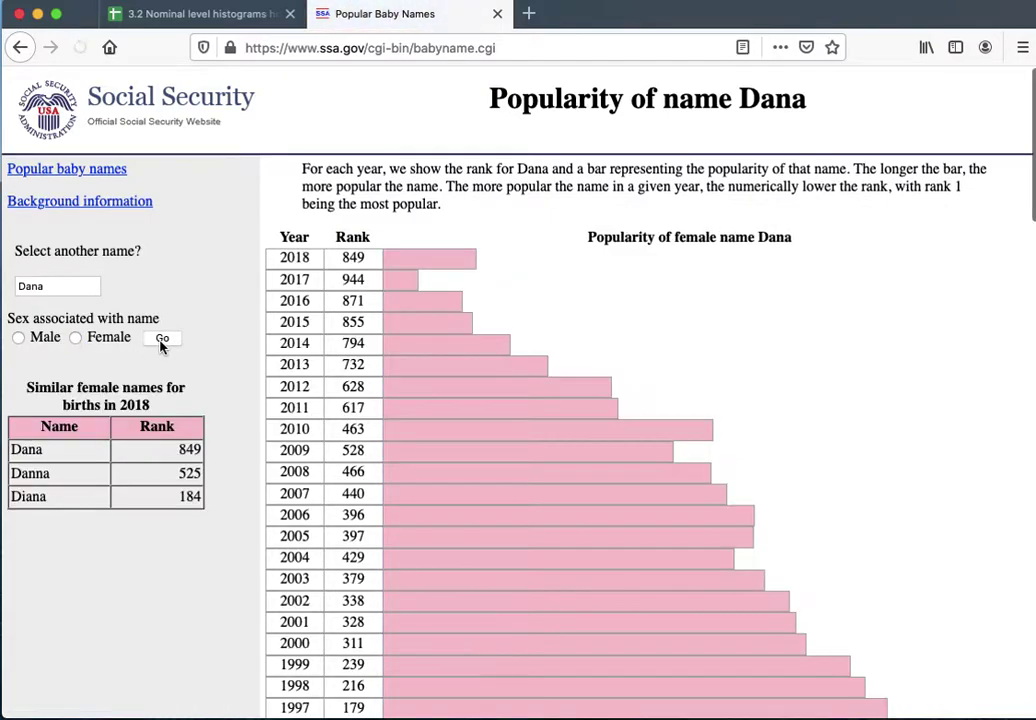
{"action": "scroll", "coordinate": [268, 466], "scroll_direction": "down", "scroll_amount": 15}
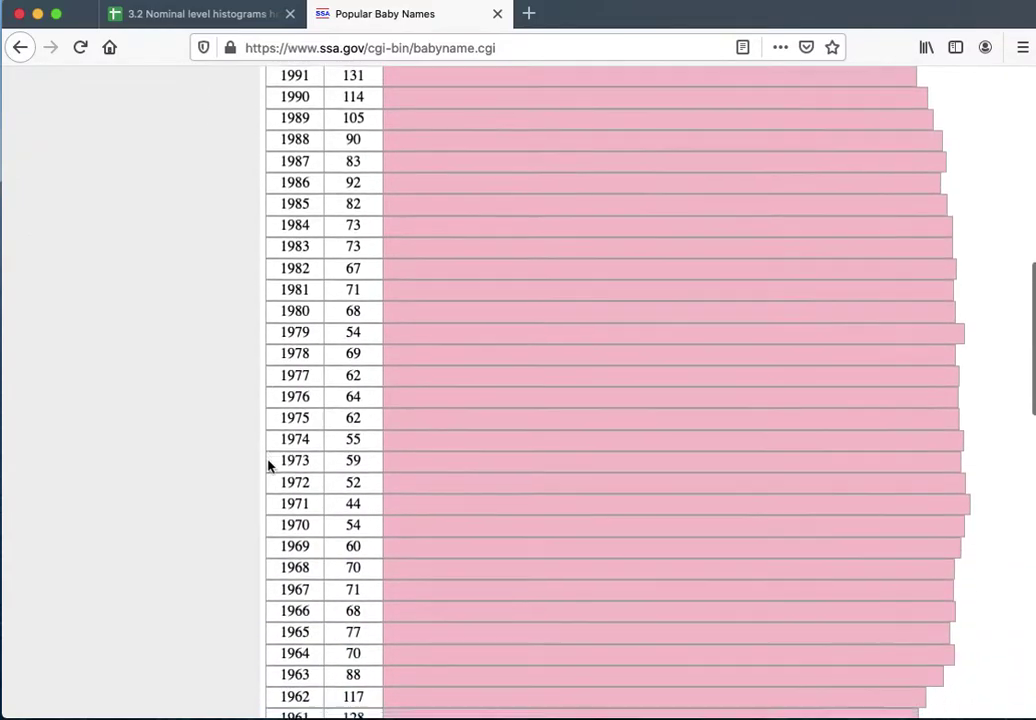
{"action": "scroll", "coordinate": [268, 466], "scroll_direction": "down", "scroll_amount": 15}
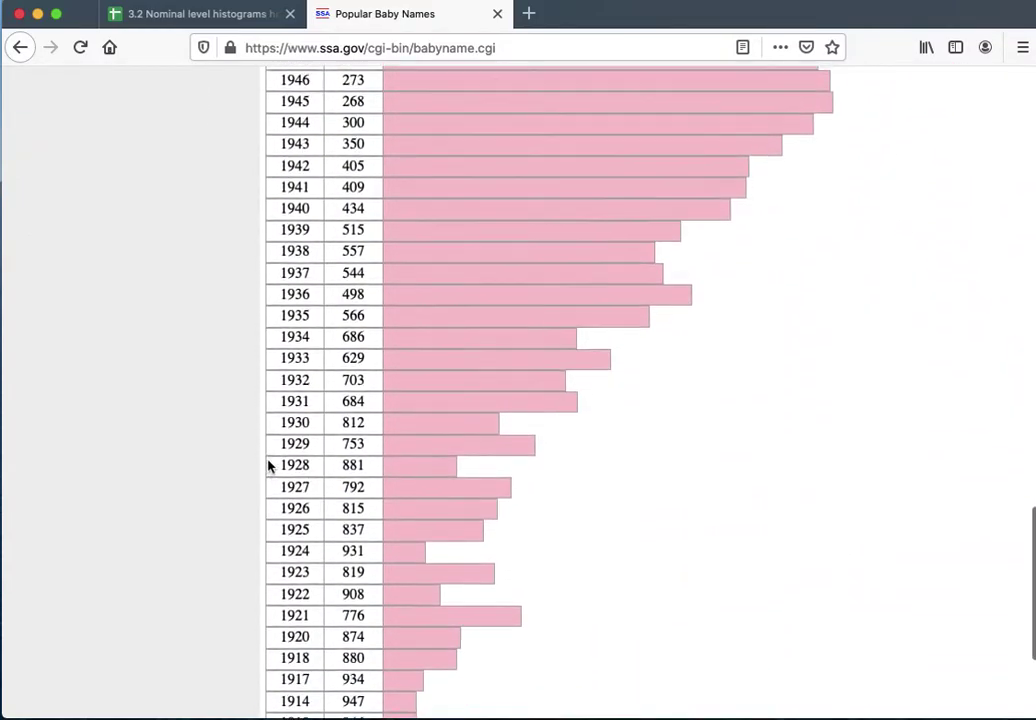
{"action": "scroll", "coordinate": [268, 466], "scroll_direction": "up", "scroll_amount": 5}
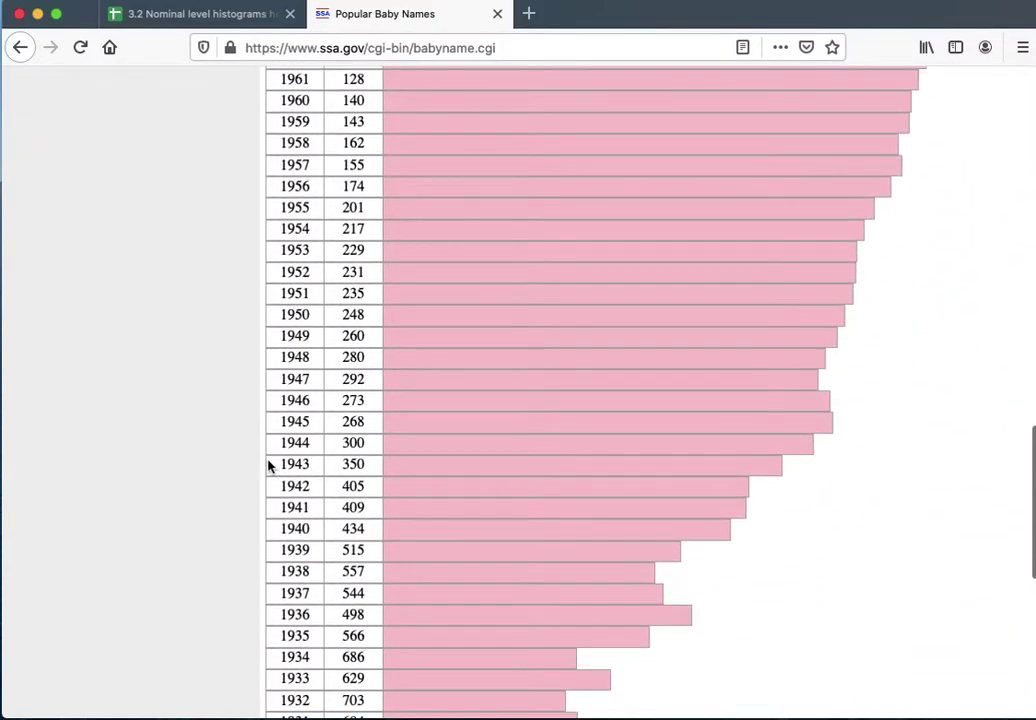
{"action": "scroll", "coordinate": [268, 466], "scroll_direction": "up", "scroll_amount": 1}
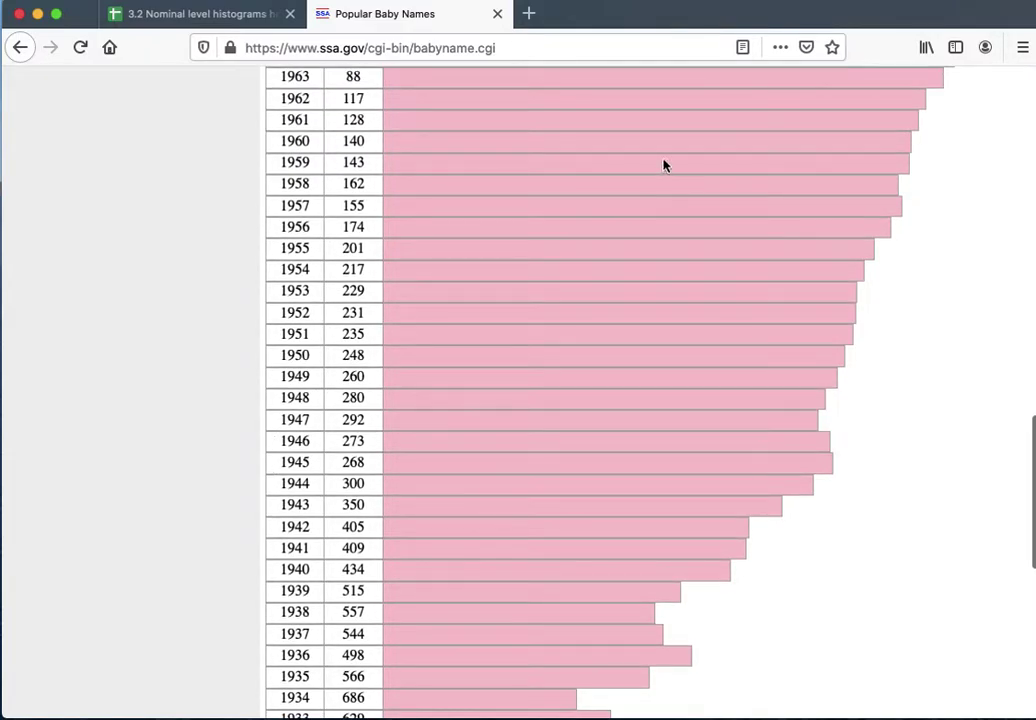
{"action": "scroll", "coordinate": [665, 165], "scroll_direction": "up", "scroll_amount": 8}
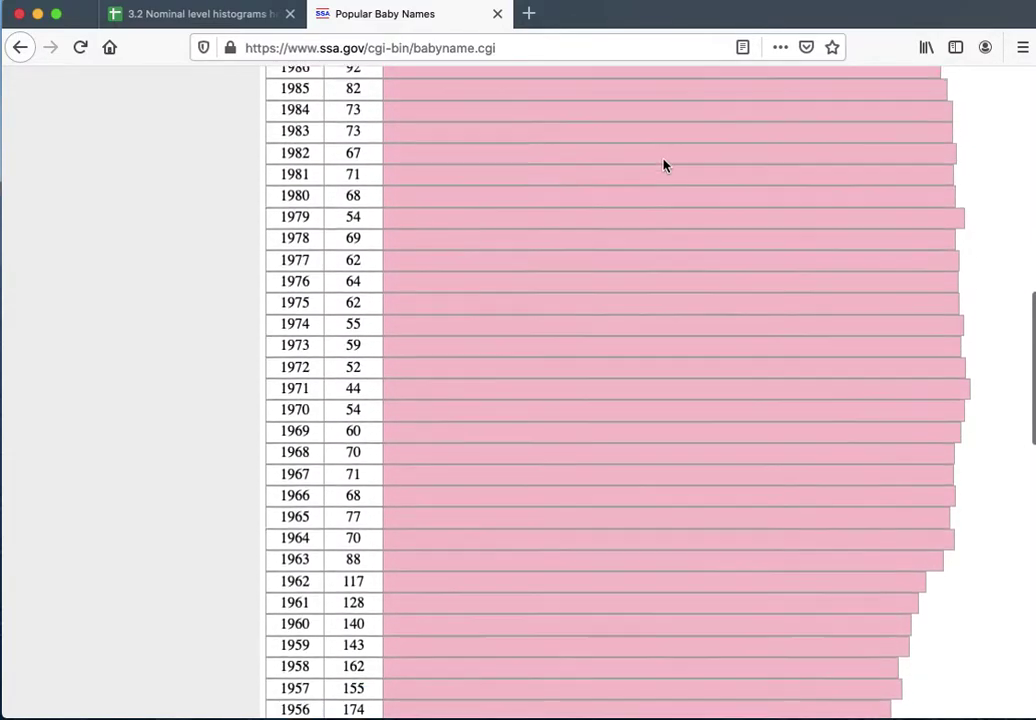
{"action": "scroll", "coordinate": [665, 165], "scroll_direction": "up", "scroll_amount": 4}
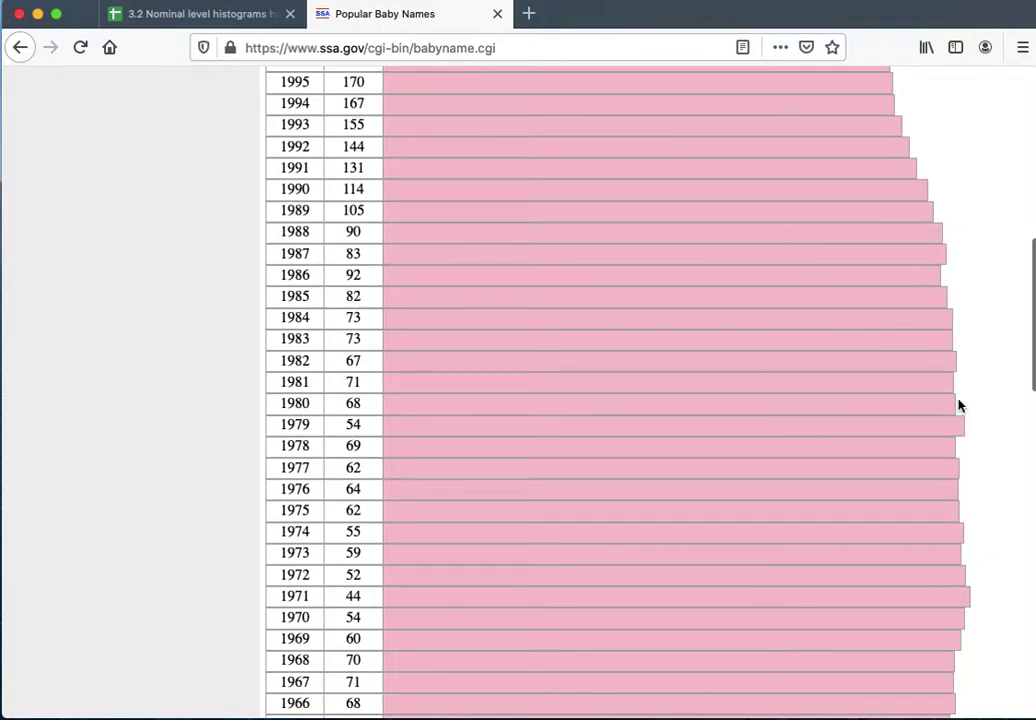
{"action": "scroll", "coordinate": [620, 378], "scroll_direction": "up", "scroll_amount": 14}
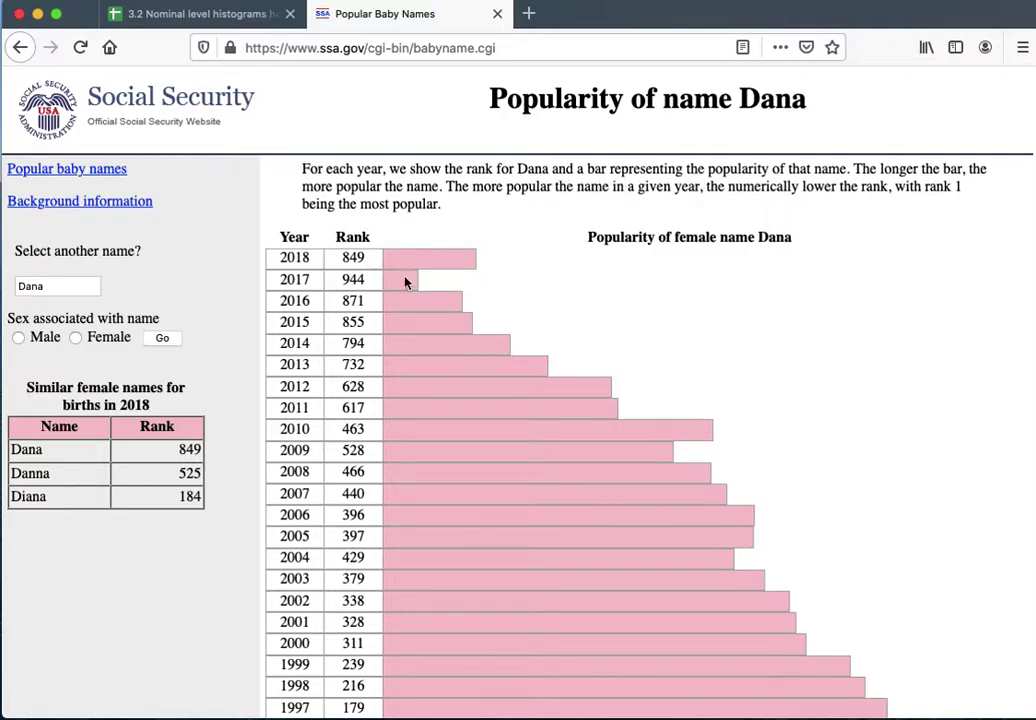
Compare the female name Dana's recent ranks with those of earlier decades, including the similar female names for 2018.
{"action": "scroll", "coordinate": [365, 285], "scroll_direction": "down", "scroll_amount": 2}
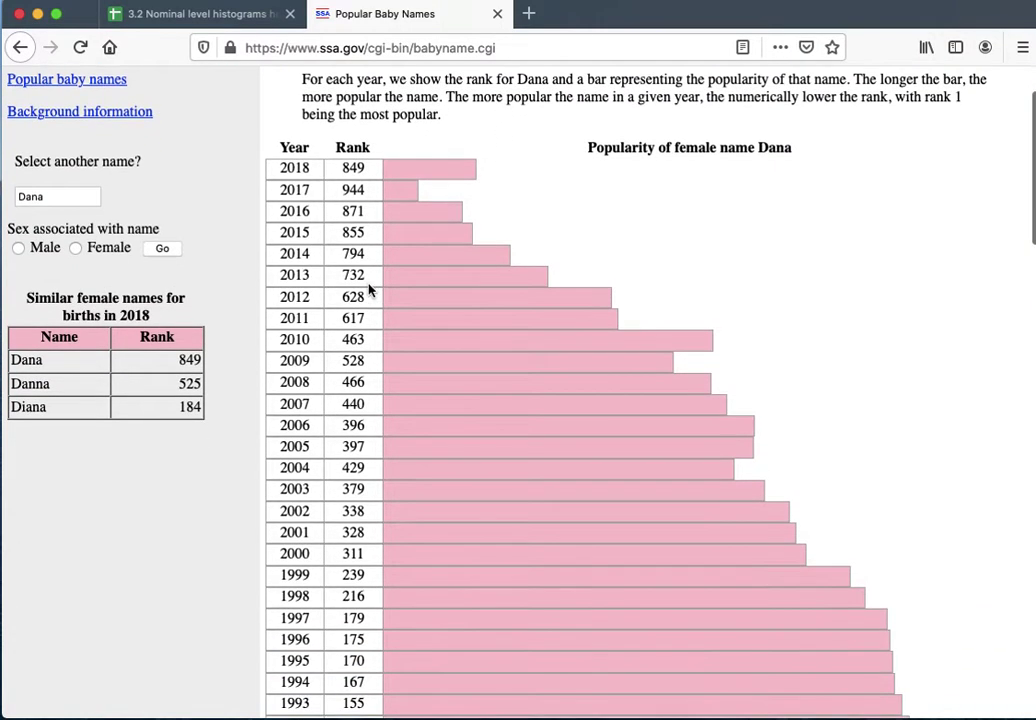
{"action": "scroll", "coordinate": [368, 290], "scroll_direction": "down", "scroll_amount": 1}
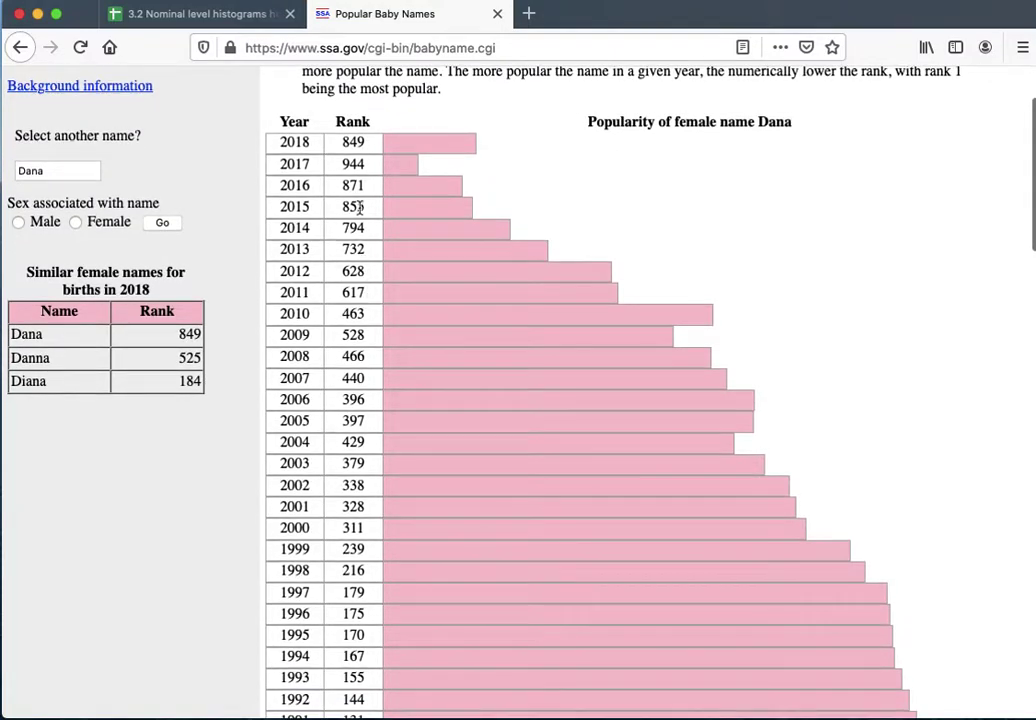
{"action": "scroll", "coordinate": [359, 207], "scroll_direction": "up", "scroll_amount": 2}
{"action": "scroll", "coordinate": [360, 210], "scroll_direction": "down", "scroll_amount": 1}
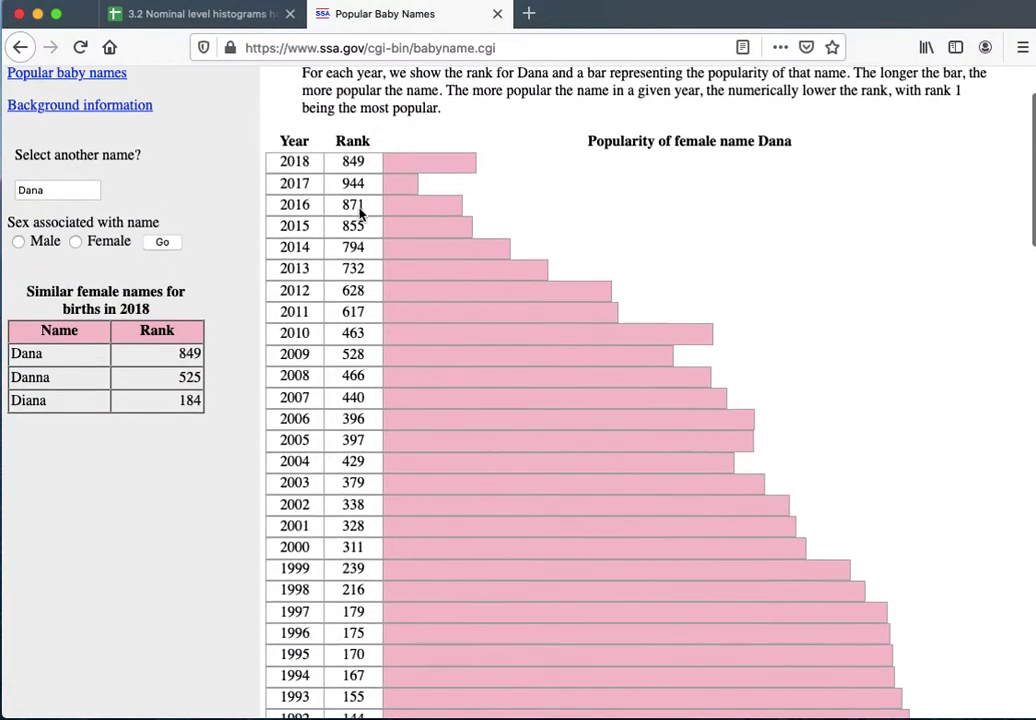
{"action": "scroll", "coordinate": [360, 206], "scroll_direction": "down", "scroll_amount": 2}
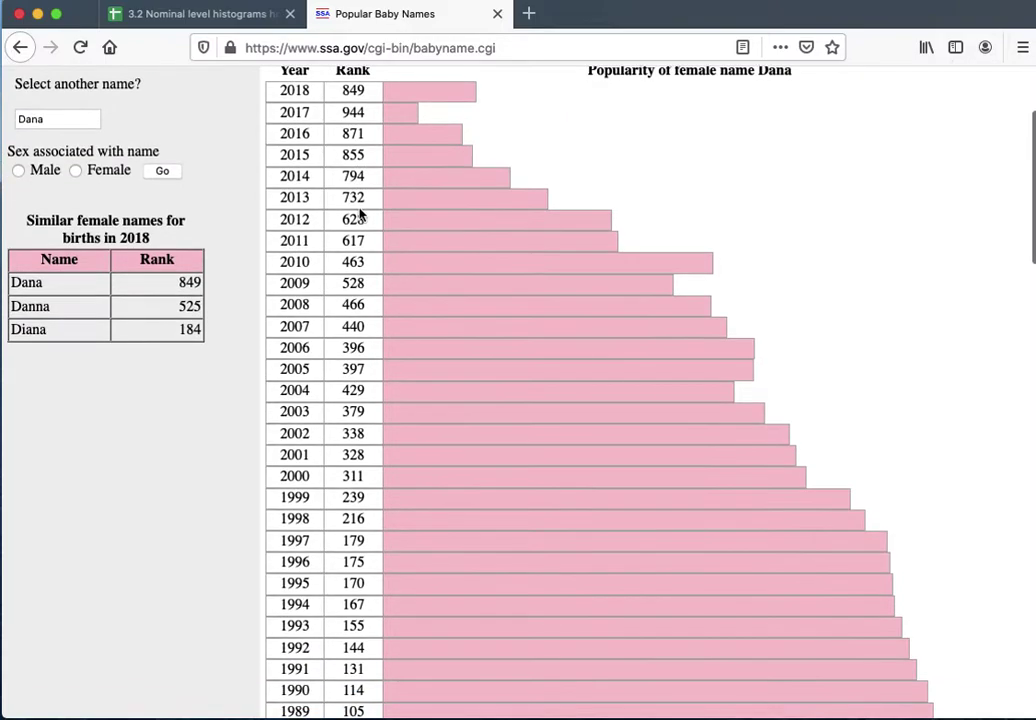
{"action": "scroll", "coordinate": [361, 214], "scroll_direction": "down", "scroll_amount": 15}
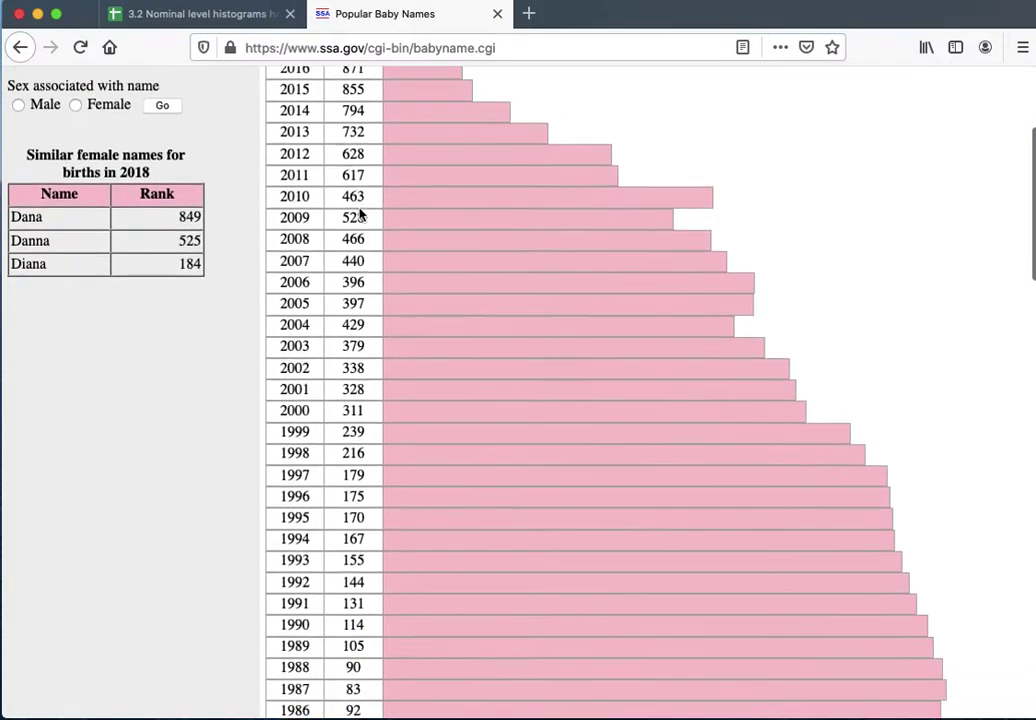
{"action": "scroll", "coordinate": [361, 214], "scroll_direction": "down", "scroll_amount": 18}
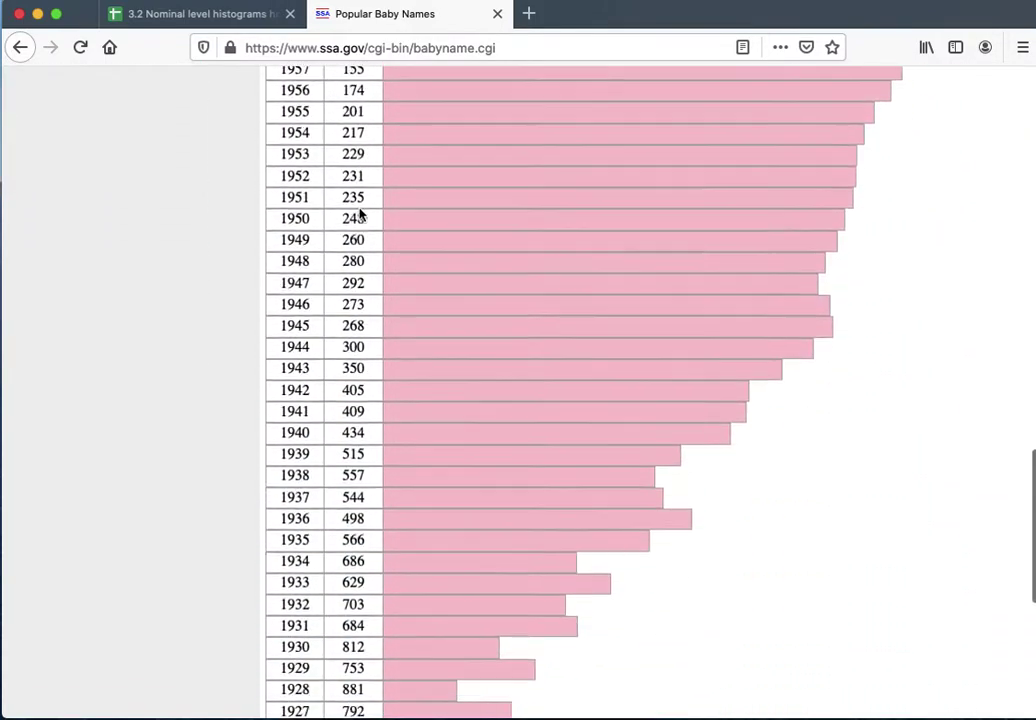
{"action": "scroll", "coordinate": [361, 214], "scroll_direction": "up", "scroll_amount": 20}
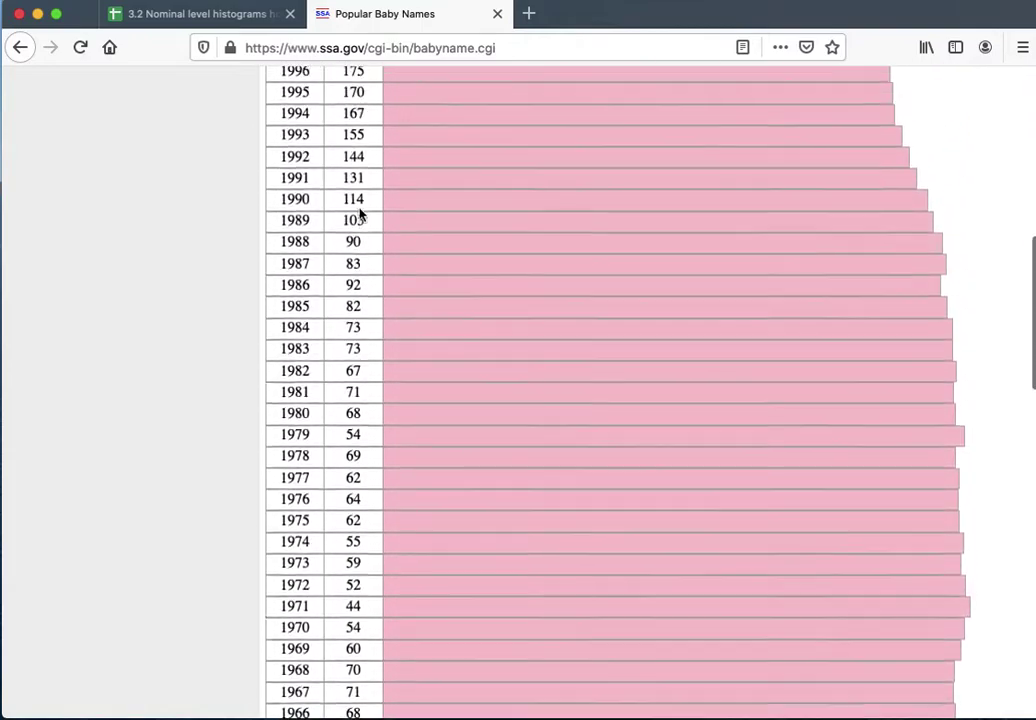
{"action": "scroll", "coordinate": [361, 214], "scroll_direction": "up", "scroll_amount": 1}
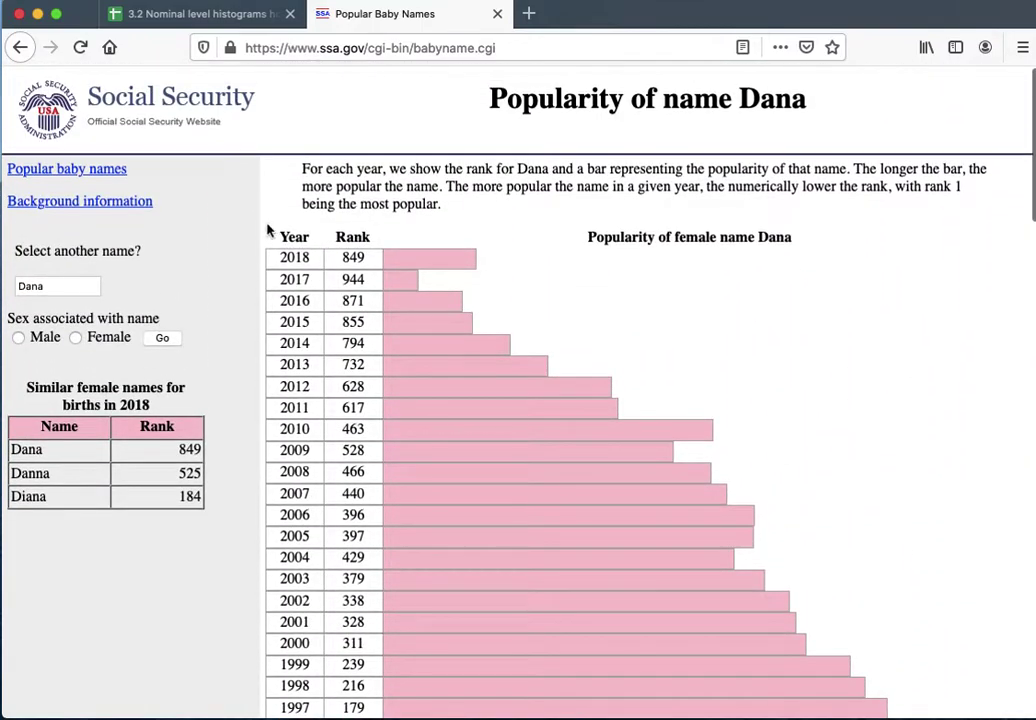
{"action": "scroll", "coordinate": [243, 248], "scroll_direction": "down", "scroll_amount": 1}
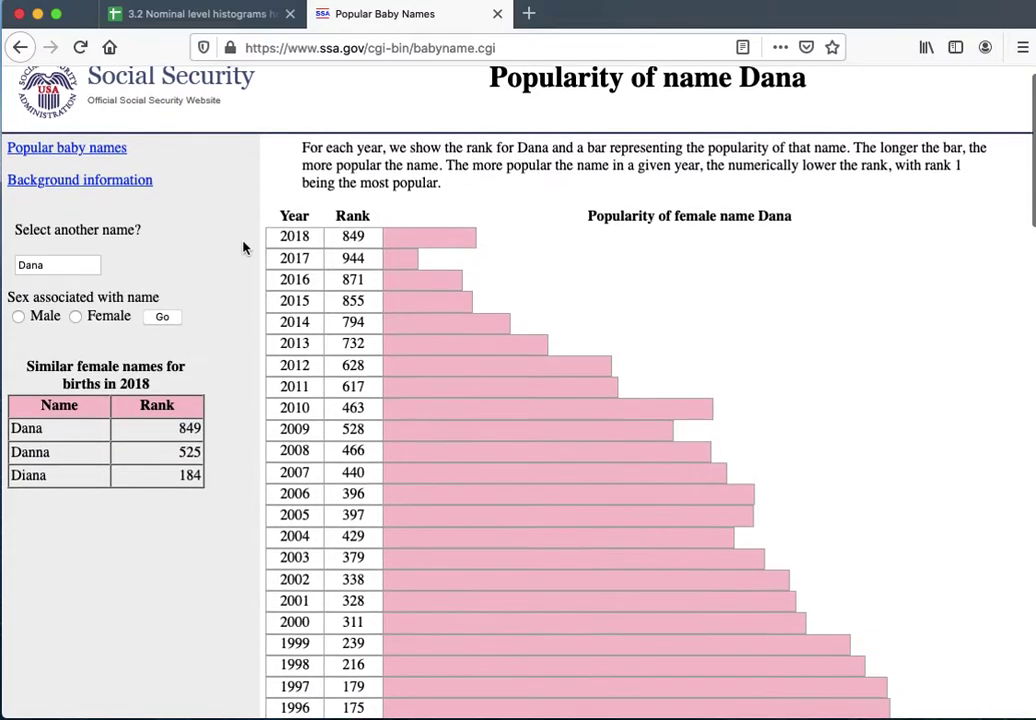
{"action": "scroll", "coordinate": [243, 248], "scroll_direction": "up", "scroll_amount": 1}
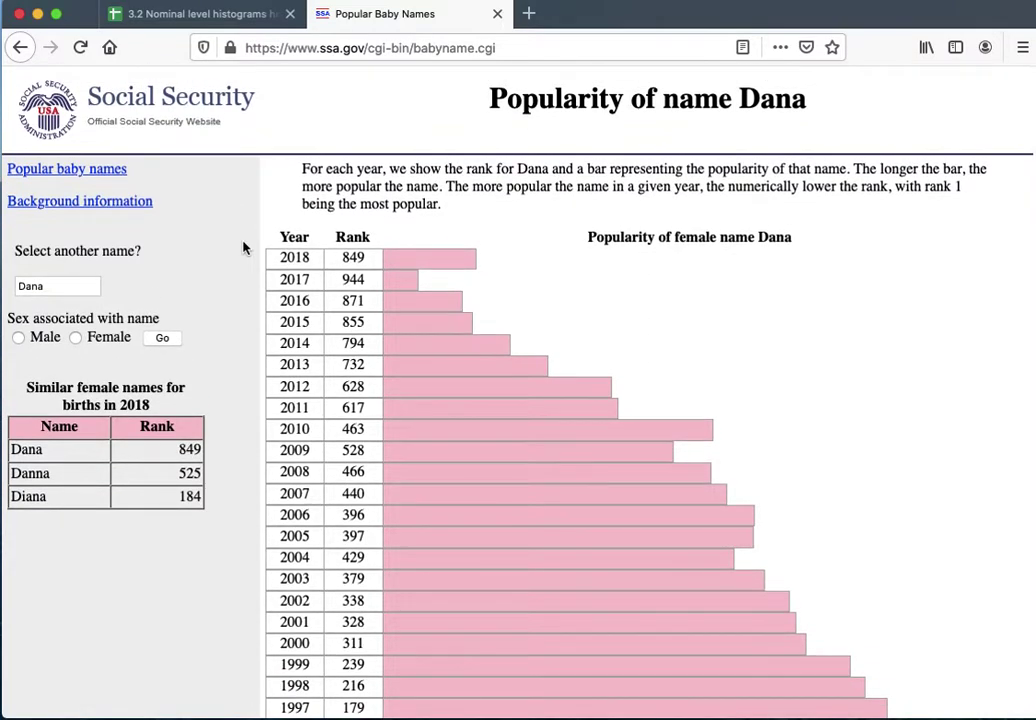
{"action": "scroll", "coordinate": [243, 248], "scroll_direction": "down", "scroll_amount": 1}
{"action": "scroll", "coordinate": [243, 248], "scroll_direction": "down", "scroll_amount": 1}
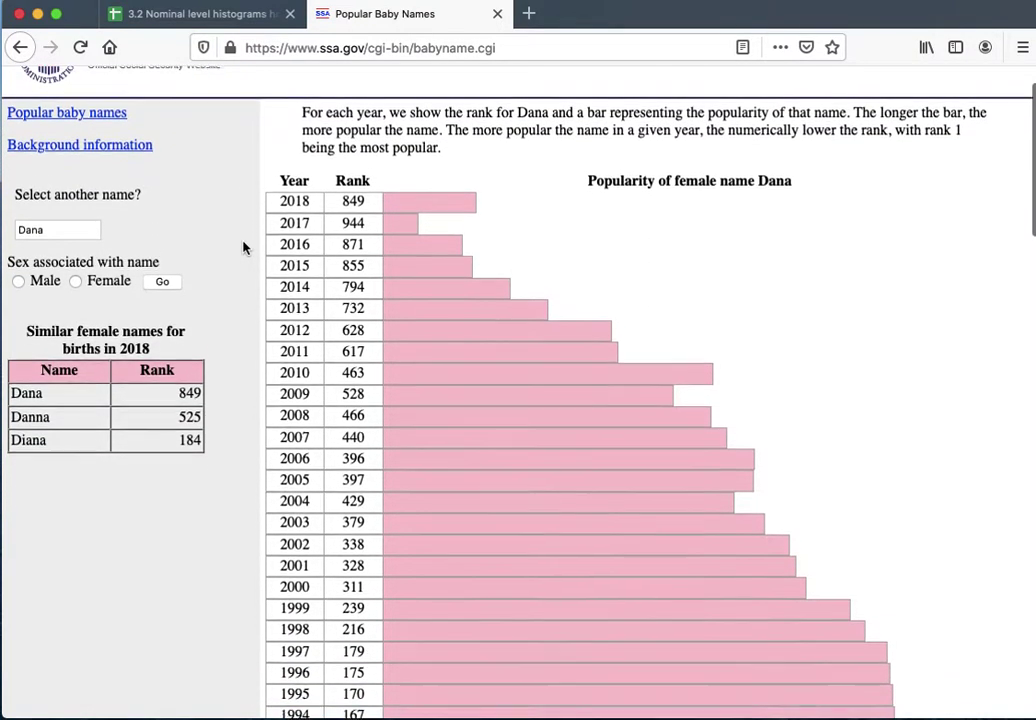
{"action": "scroll", "coordinate": [243, 248], "scroll_direction": "up", "scroll_amount": 2}
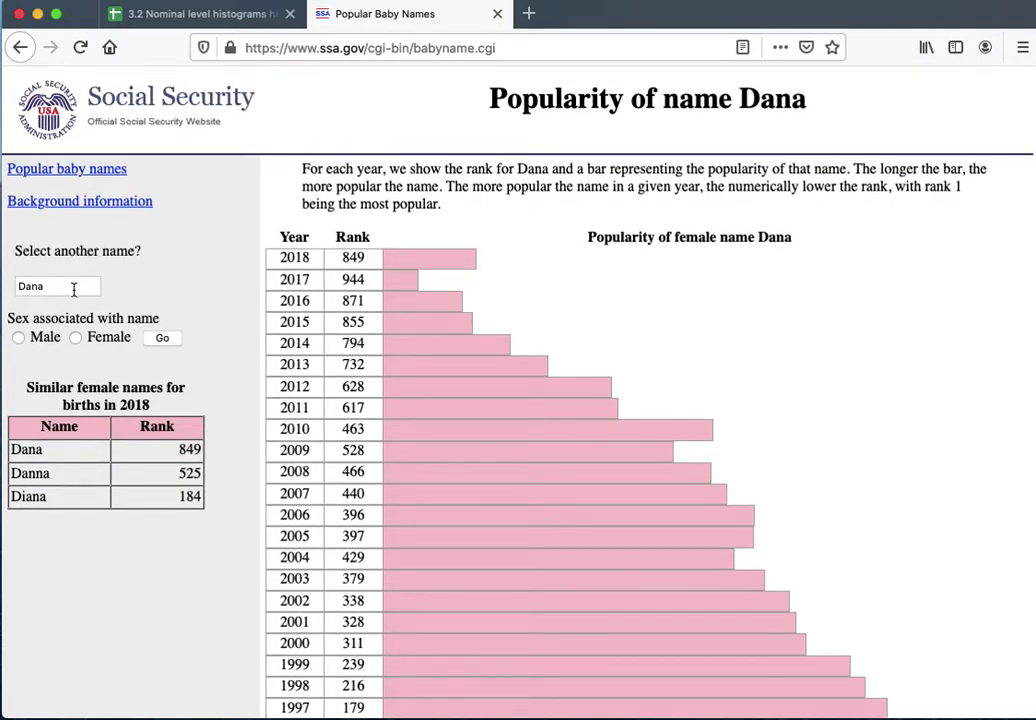
Return to the Popular Baby Names page and open the Change in popularity page with its 2017 to 2018 table links.
{"action": "left_click", "coordinate": [90, 173]}
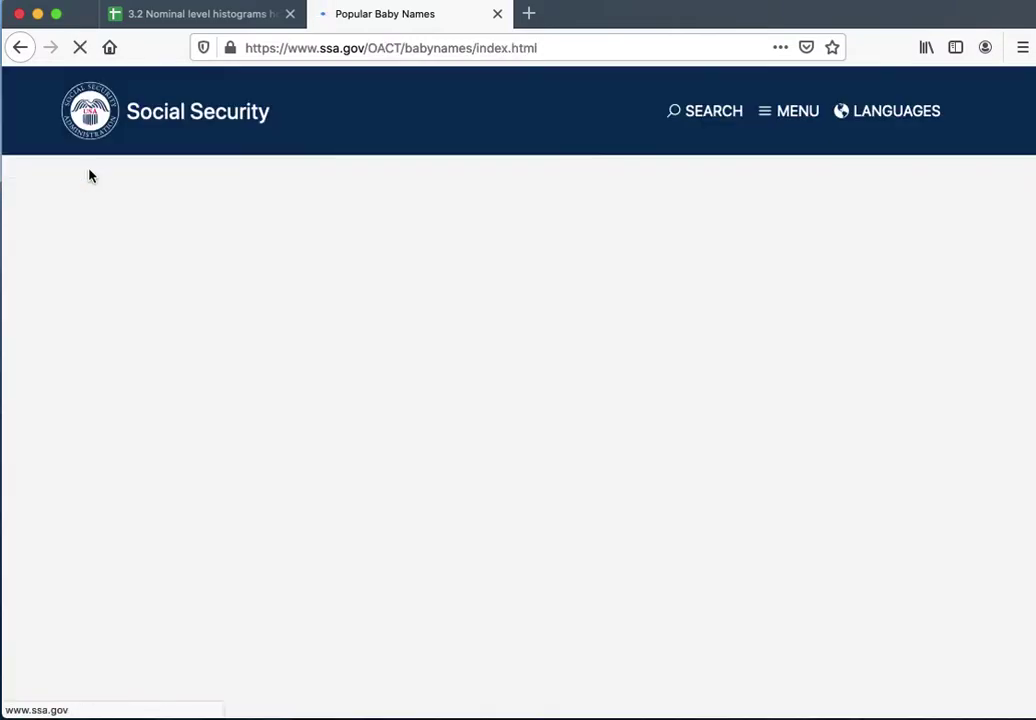
{"action": "scroll", "coordinate": [226, 321], "scroll_direction": "down", "scroll_amount": 4}
{"action": "scroll", "coordinate": [226, 321], "scroll_direction": "down", "scroll_amount": 6}
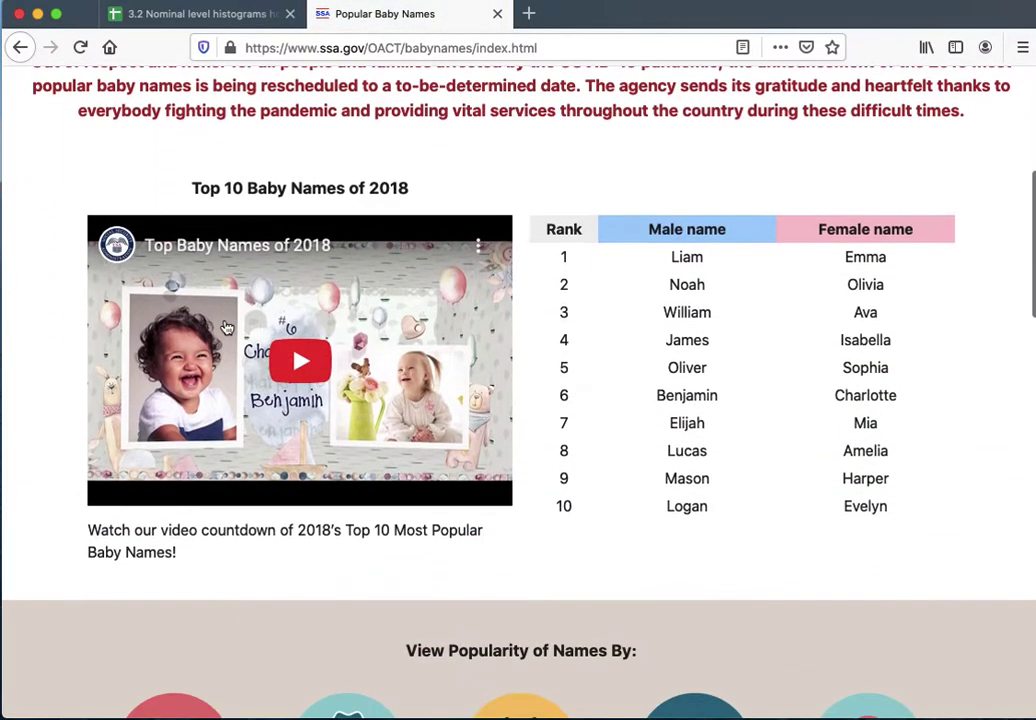
{"action": "scroll", "coordinate": [227, 328], "scroll_direction": "down", "scroll_amount": 1}
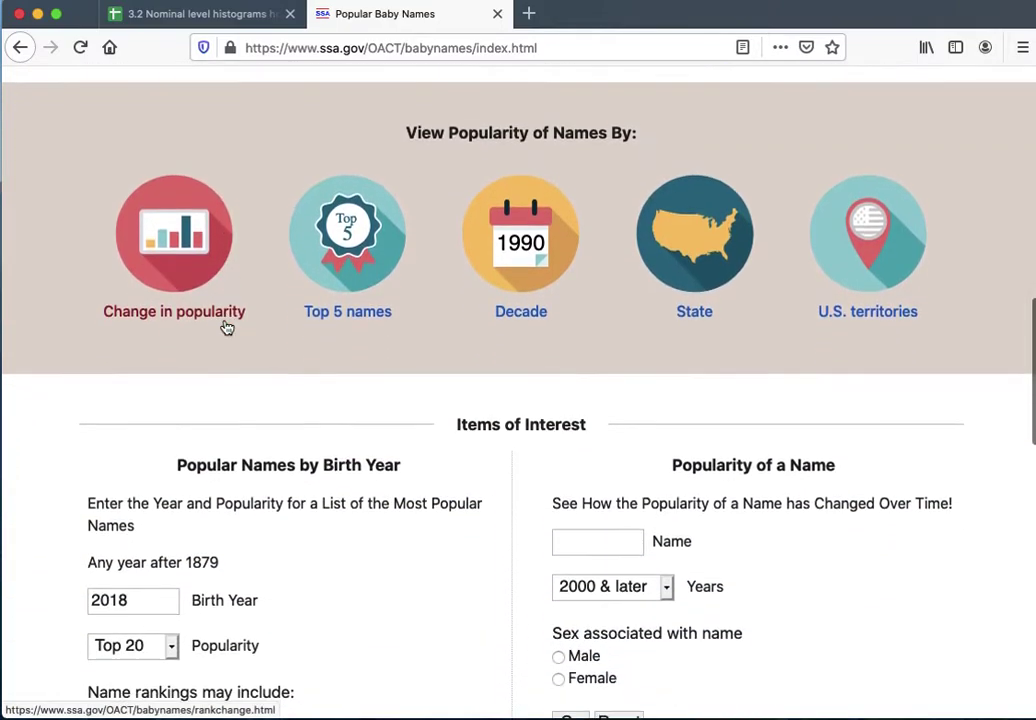
{"action": "left_click", "coordinate": [219, 316]}
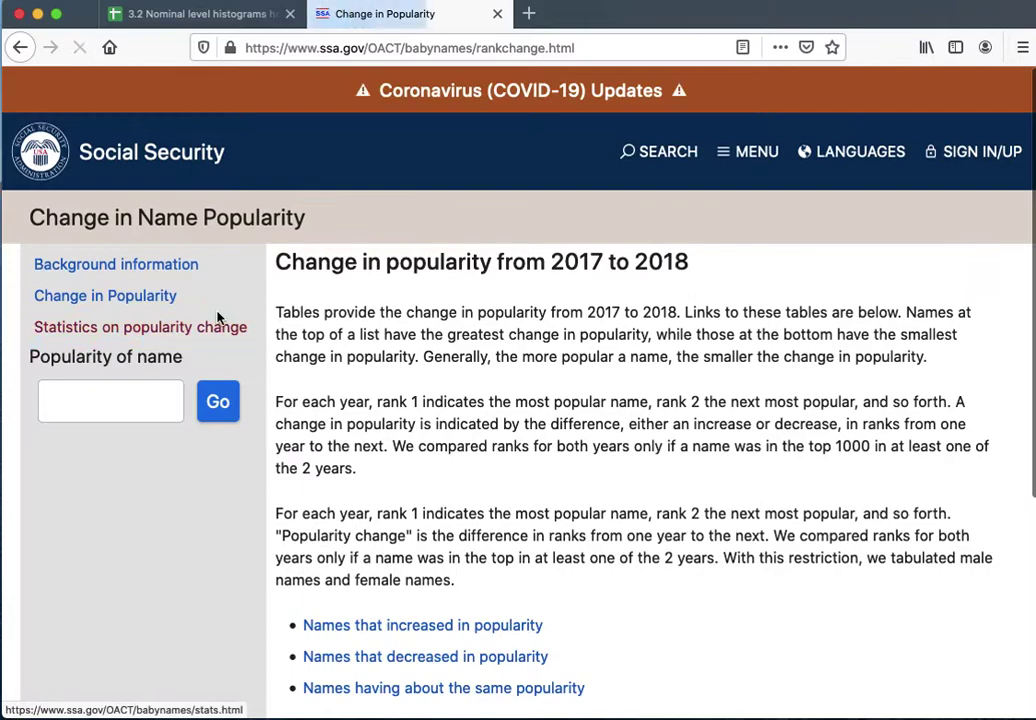
{"action": "scroll", "coordinate": [290, 395], "scroll_direction": "down", "scroll_amount": 3}
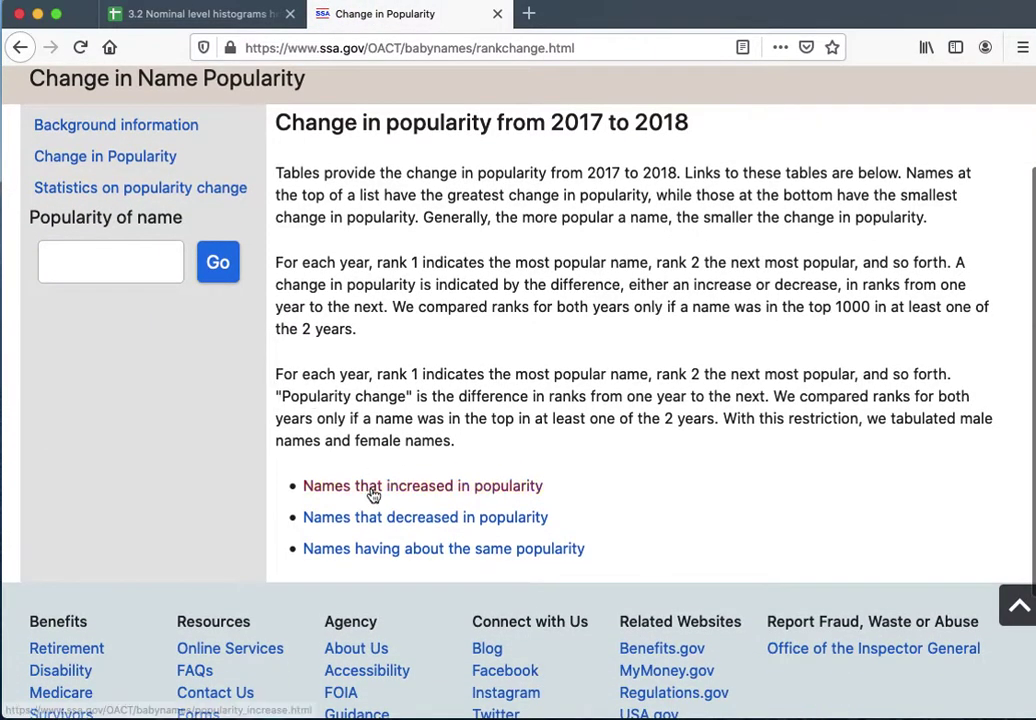
Open the table of names that increased in popularity and examine the male and female rank changes from 2017 to 2018.
{"action": "left_click", "coordinate": [372, 493]}
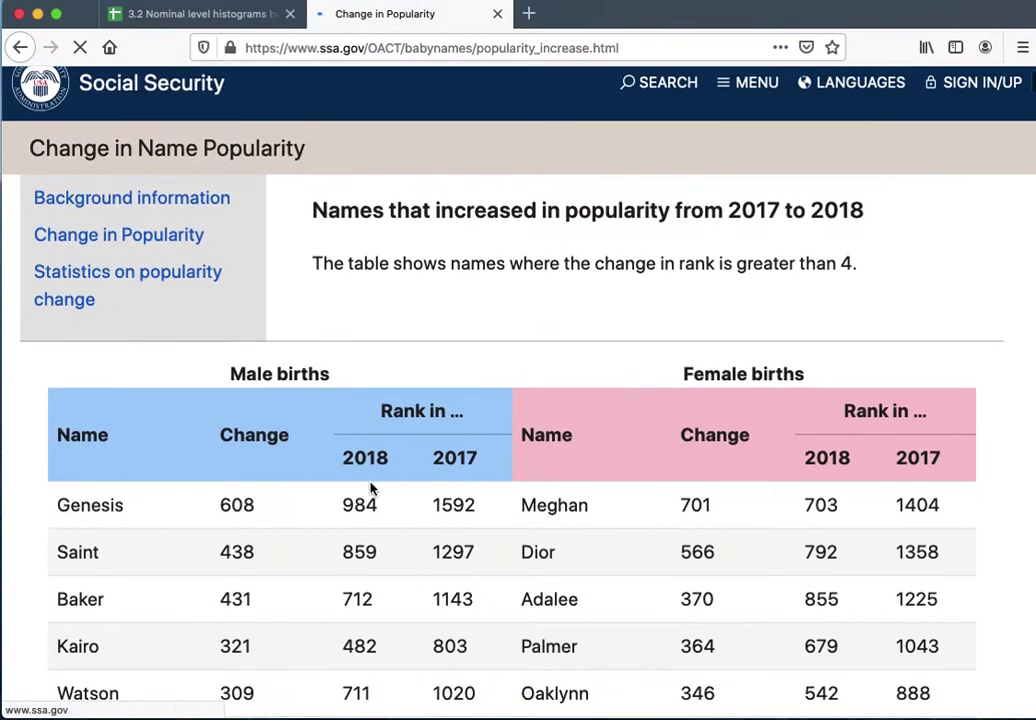
{"action": "scroll", "coordinate": [370, 488], "scroll_direction": "down", "scroll_amount": 5}
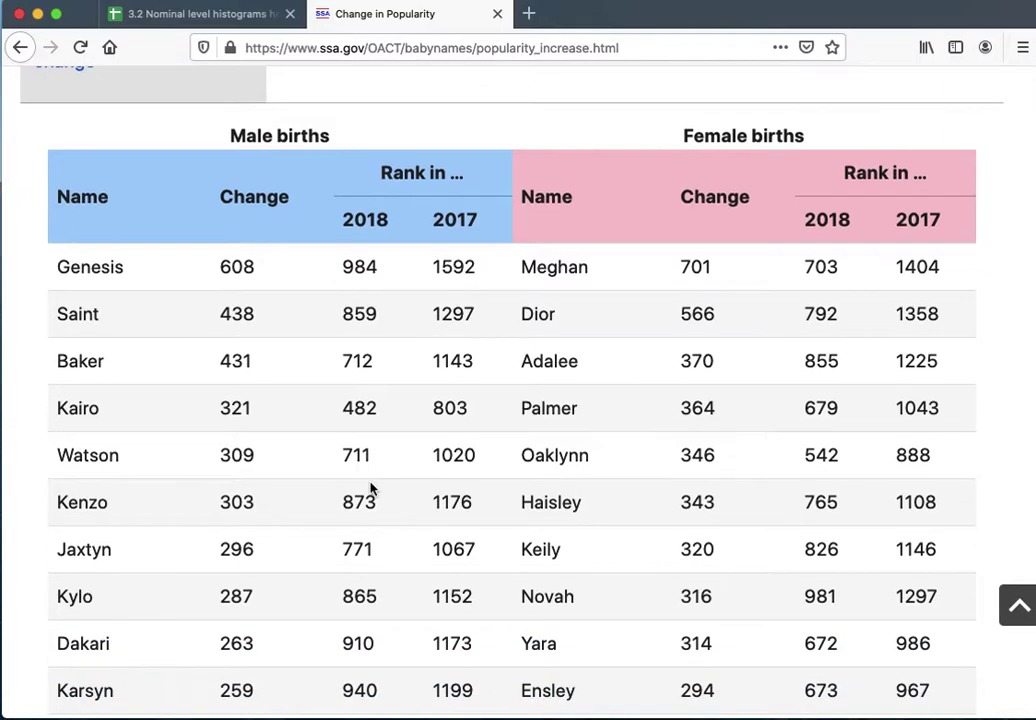
{"action": "scroll", "coordinate": [370, 488], "scroll_direction": "down", "scroll_amount": 4}
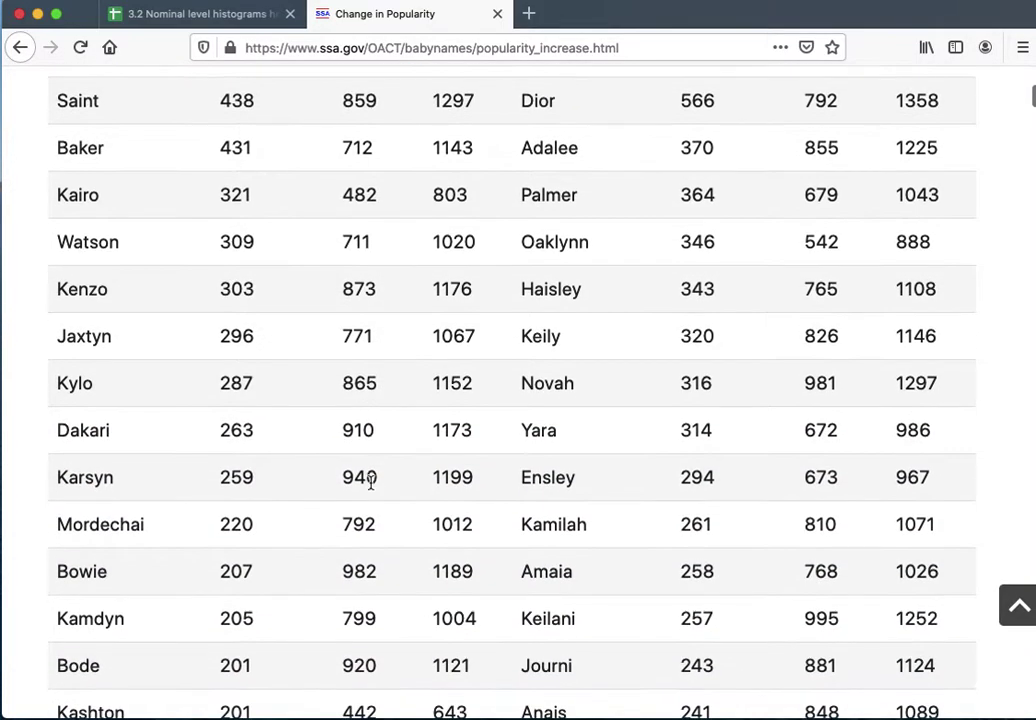
{"action": "scroll", "coordinate": [370, 483], "scroll_direction": "up", "scroll_amount": 8}
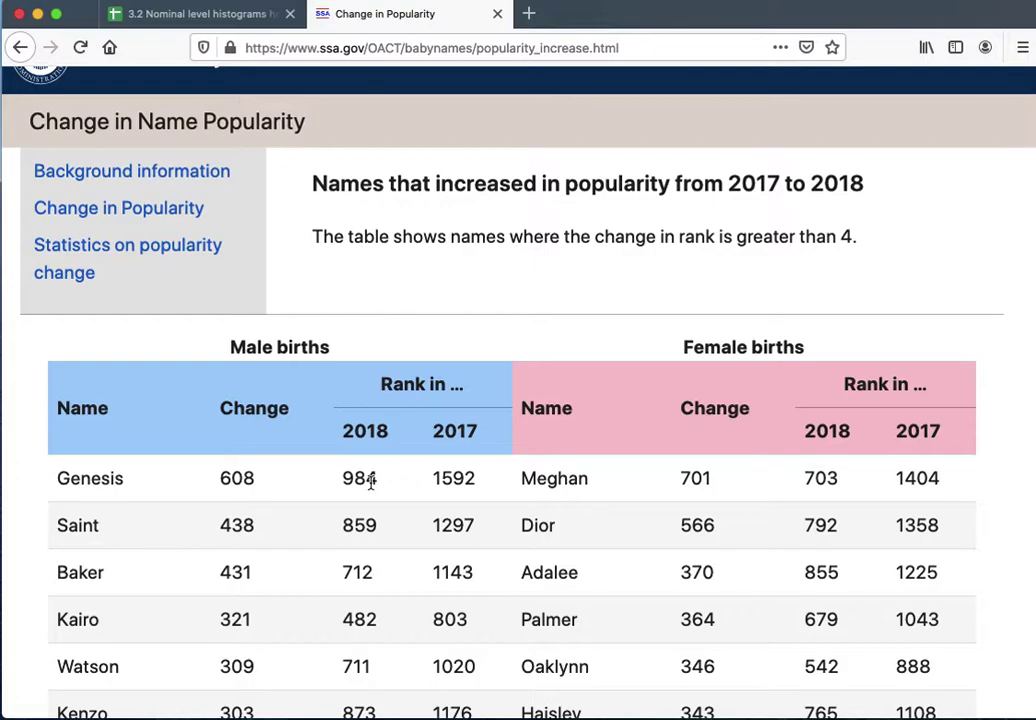
{"action": "scroll", "coordinate": [370, 483], "scroll_direction": "down", "scroll_amount": 10}
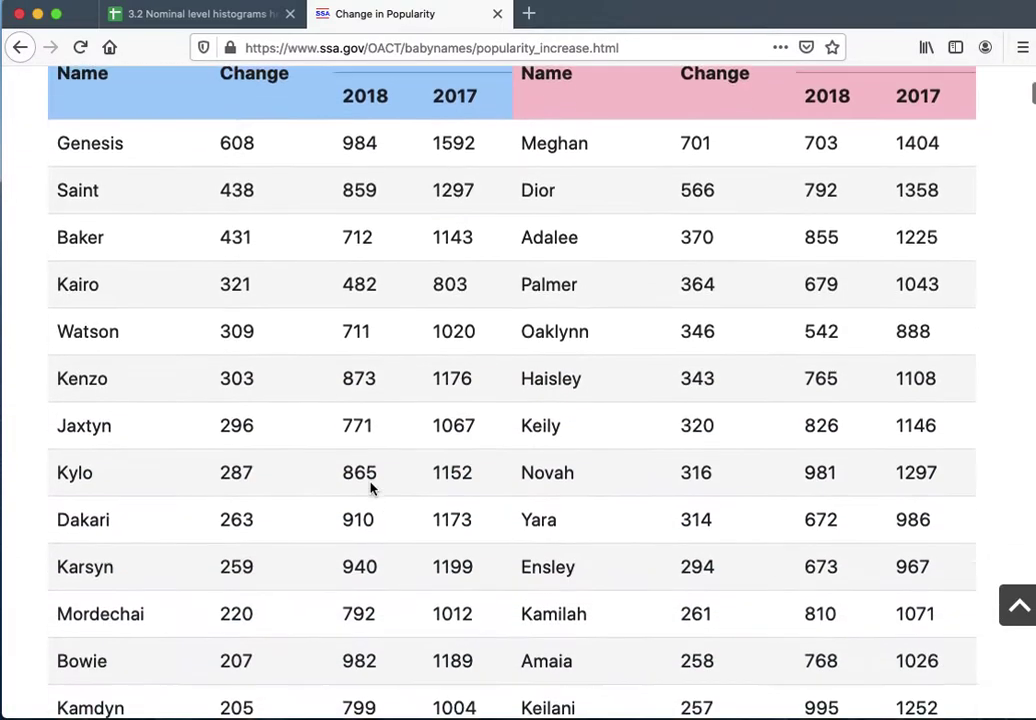
{"action": "scroll", "coordinate": [370, 488], "scroll_direction": "down", "scroll_amount": 7}
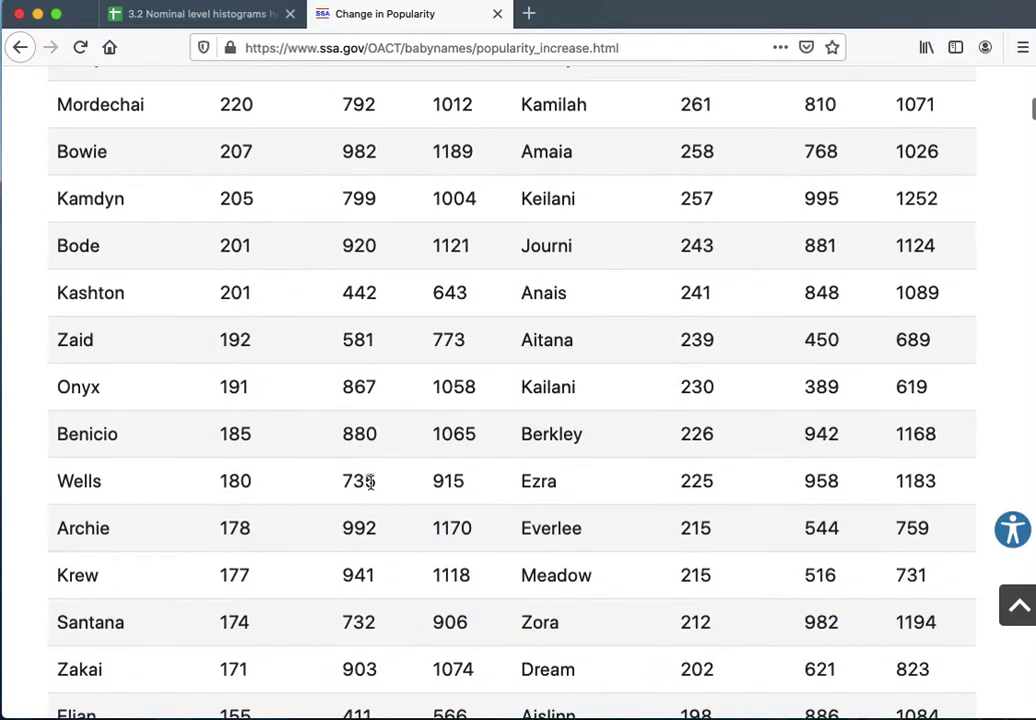
{"action": "scroll", "coordinate": [370, 483], "scroll_direction": "down", "scroll_amount": 11}
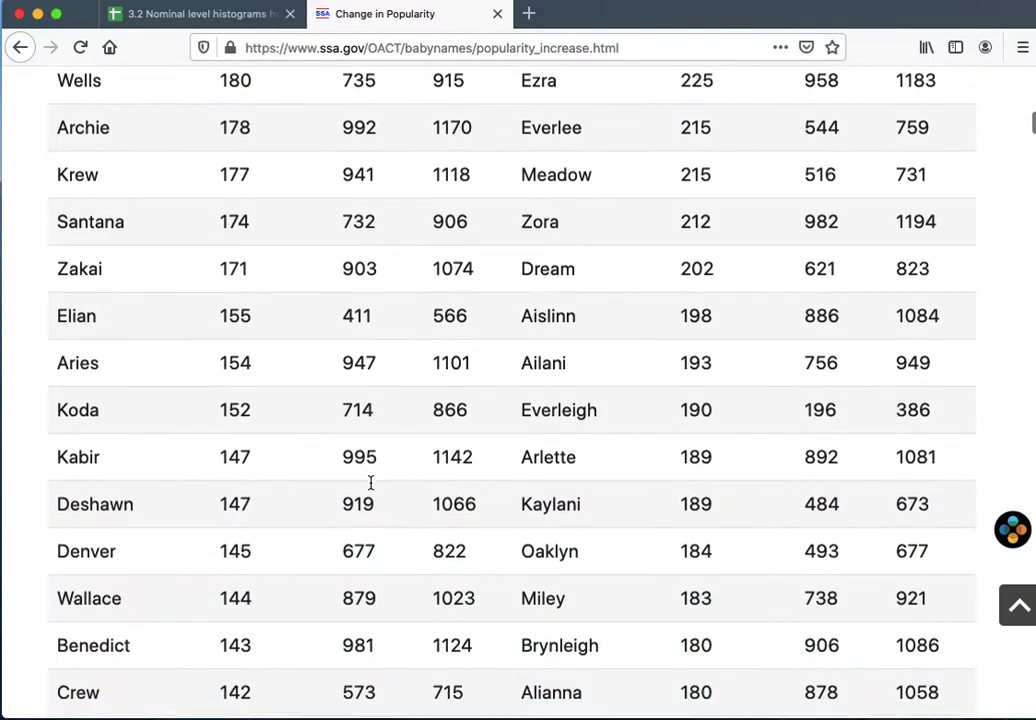
{"action": "scroll", "coordinate": [370, 483], "scroll_direction": "up", "scroll_amount": 20}
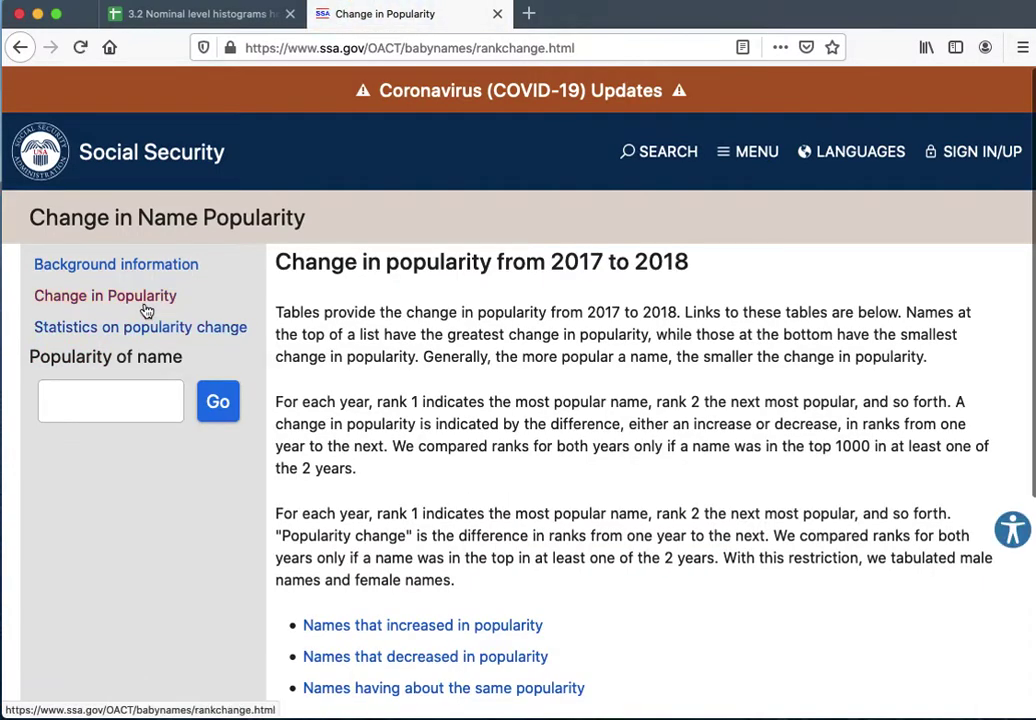
Open the table of names that decreased in popularity from 2017 to 2018 and examine its largest male and female rank drops.
{"action": "scroll", "coordinate": [347, 517], "scroll_direction": "down", "scroll_amount": 1}
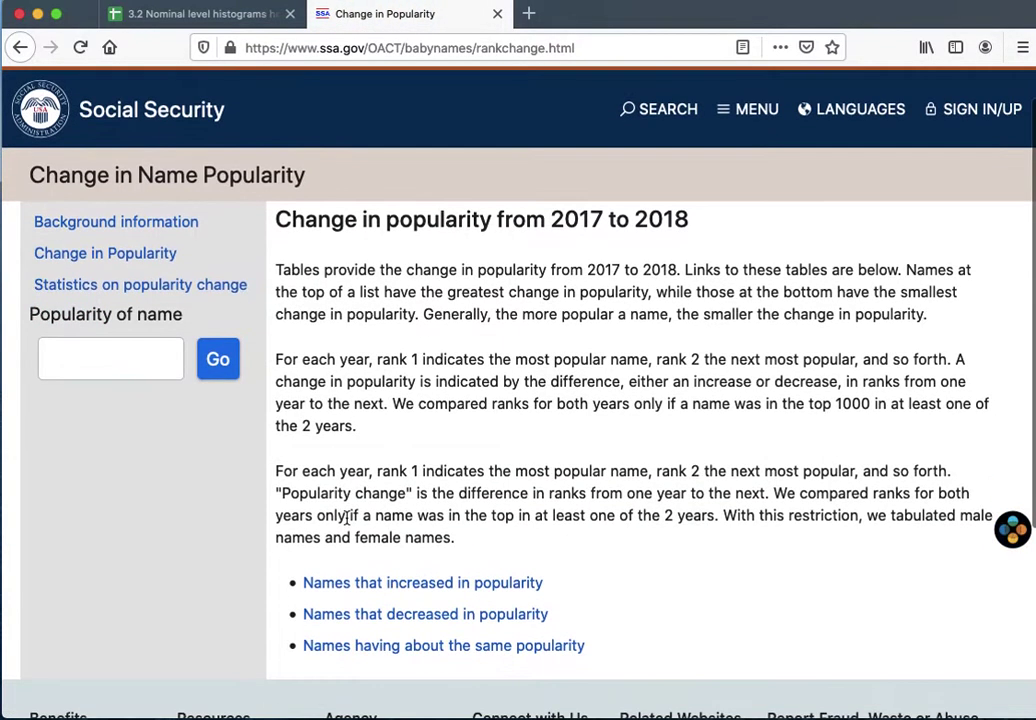
{"action": "left_click", "coordinate": [416, 620]}
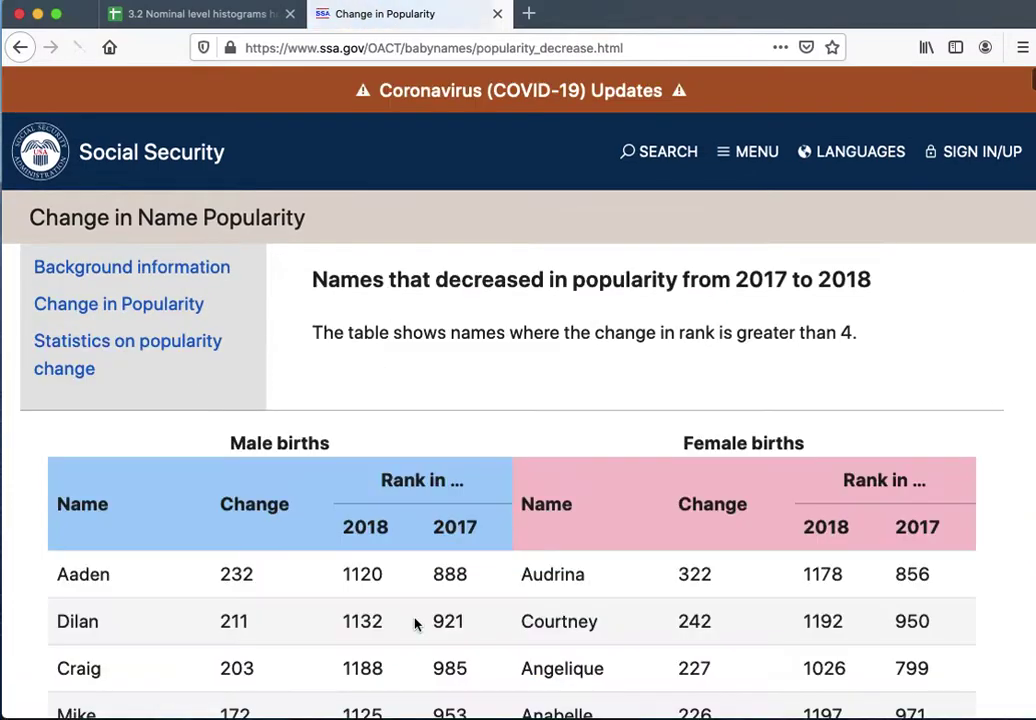
{"action": "scroll", "coordinate": [416, 624], "scroll_direction": "down", "scroll_amount": 1}
{"action": "scroll", "coordinate": [416, 624], "scroll_direction": "down", "scroll_amount": 5}
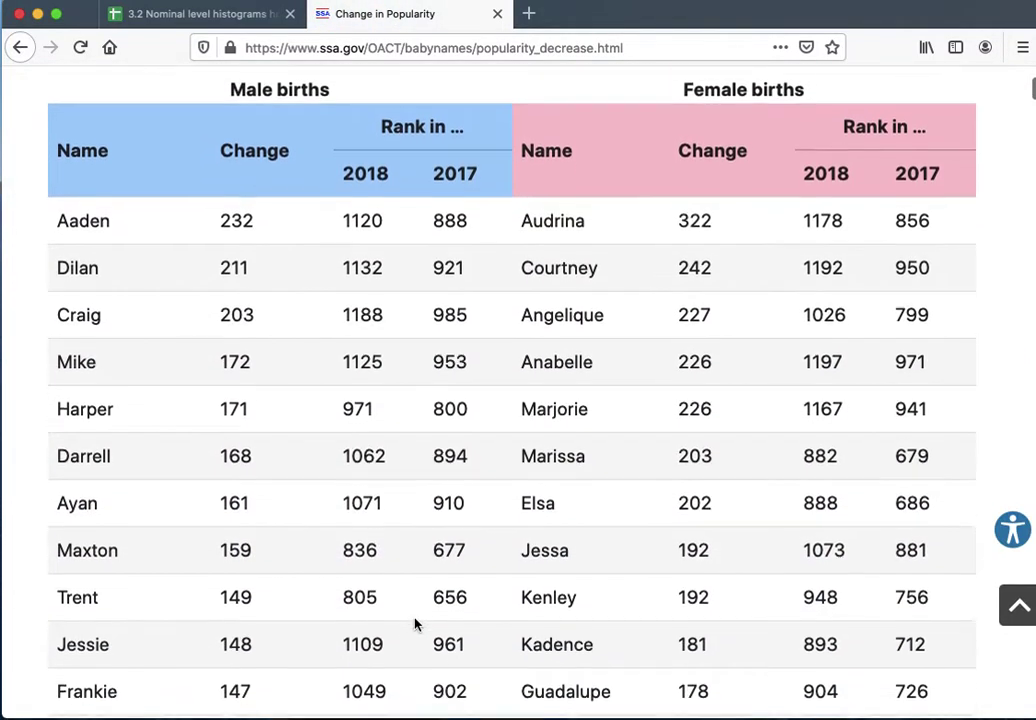
{"action": "scroll", "coordinate": [416, 624], "scroll_direction": "down", "scroll_amount": 4}
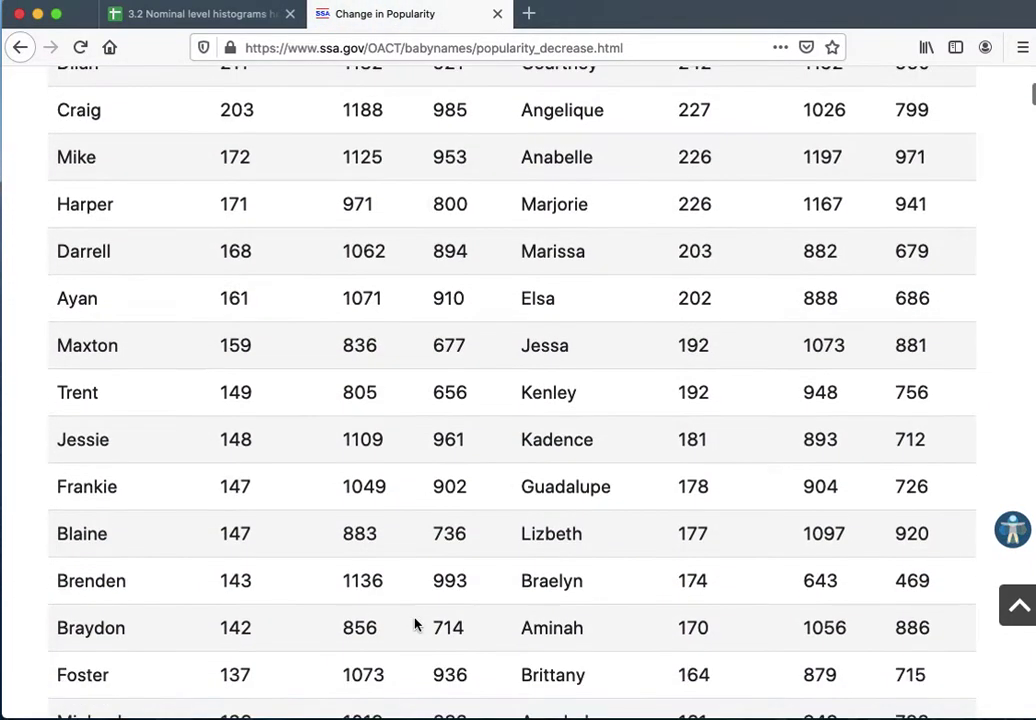
{"action": "scroll", "coordinate": [416, 624], "scroll_direction": "down", "scroll_amount": 3}
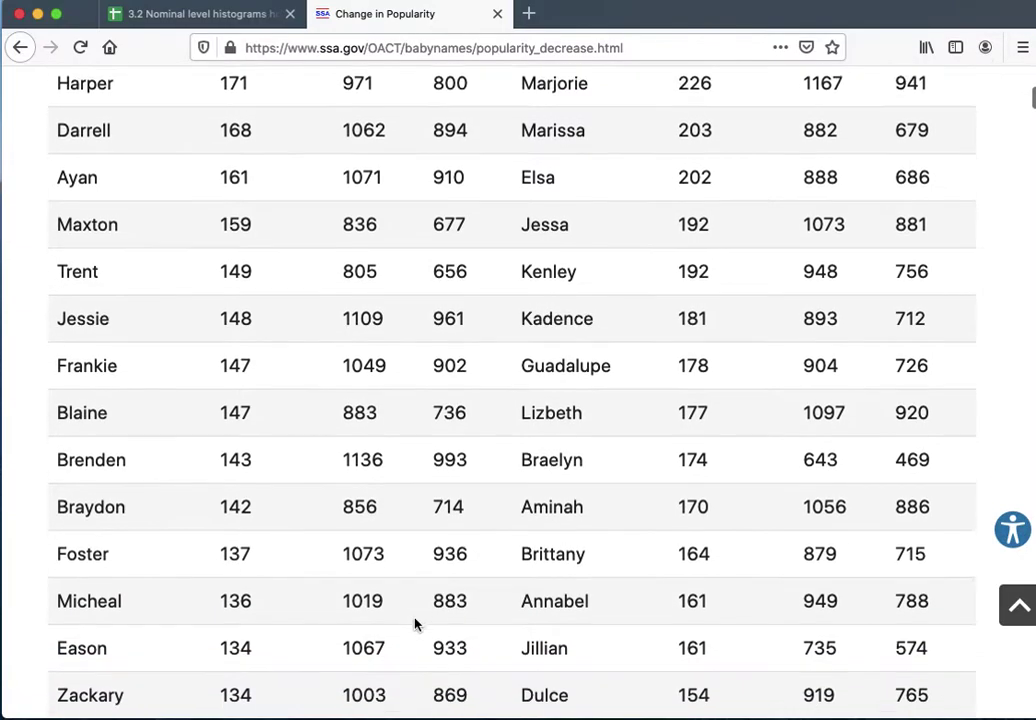
{"action": "scroll", "coordinate": [416, 624], "scroll_direction": "up", "scroll_amount": 5}
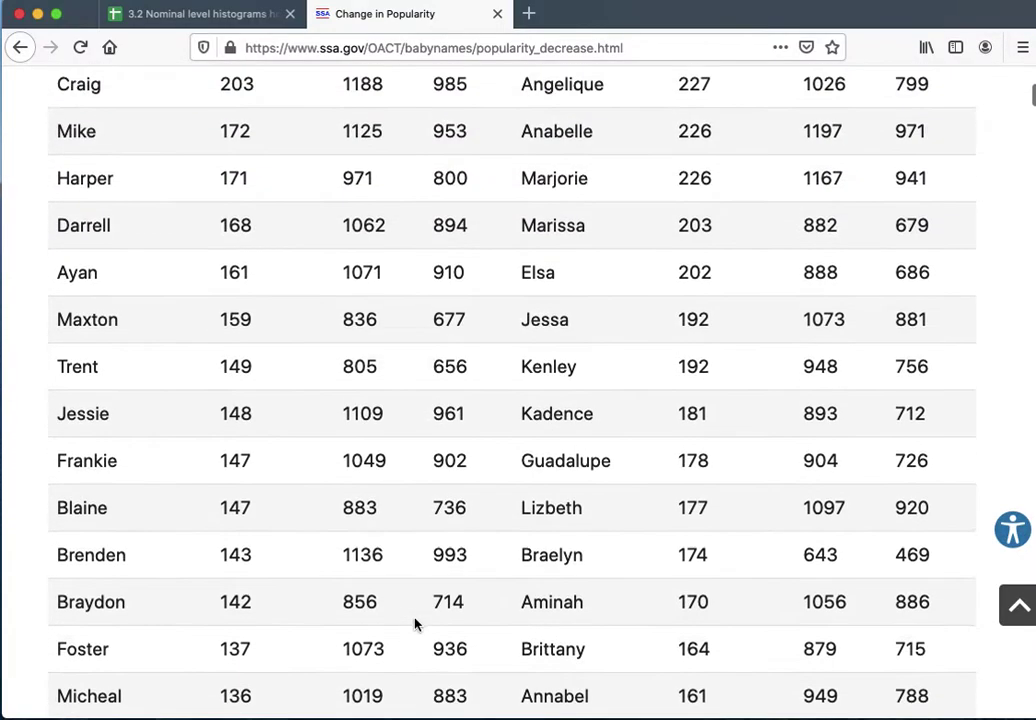
{"action": "scroll", "coordinate": [416, 624], "scroll_direction": "up", "scroll_amount": 9}
{"action": "scroll", "coordinate": [416, 624], "scroll_direction": "down", "scroll_amount": 1}
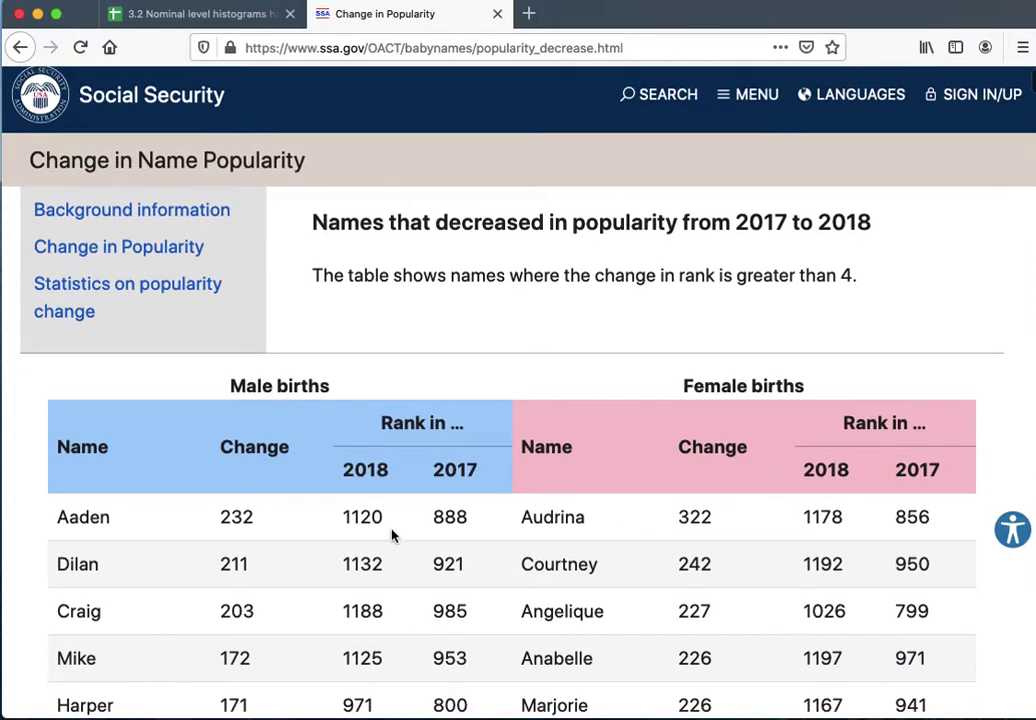
Compare the 2017 and 2018 ranks of male and female names further down the decreased-popularity table.
{"action": "scroll", "coordinate": [433, 567], "scroll_direction": "down", "scroll_amount": 5}
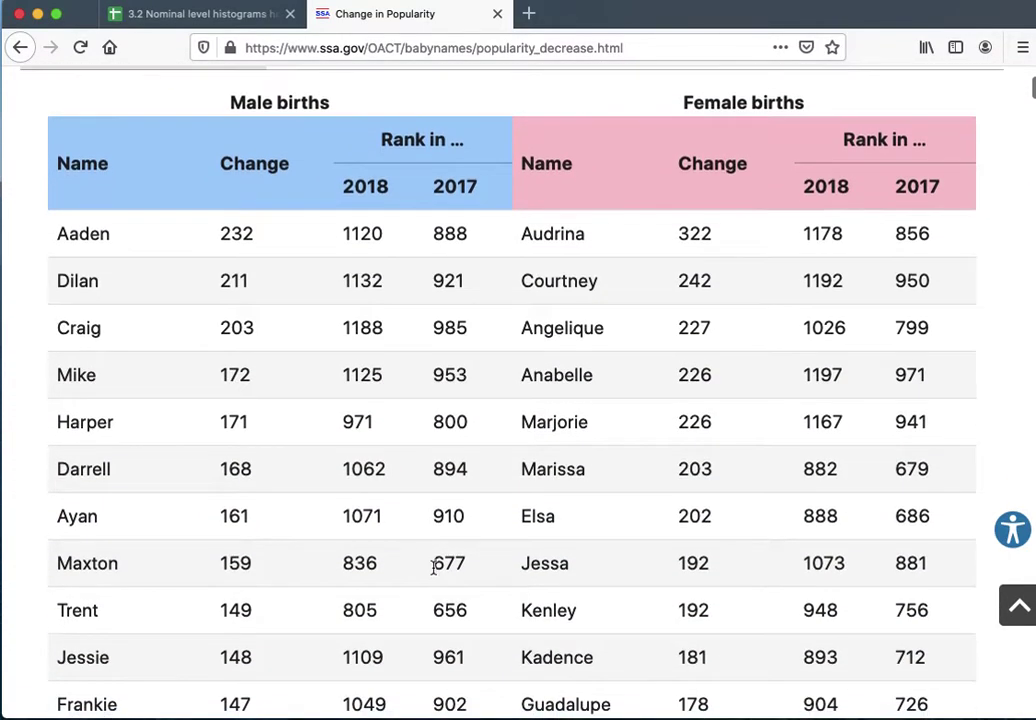
{"action": "scroll", "coordinate": [433, 567], "scroll_direction": "down", "scroll_amount": 1}
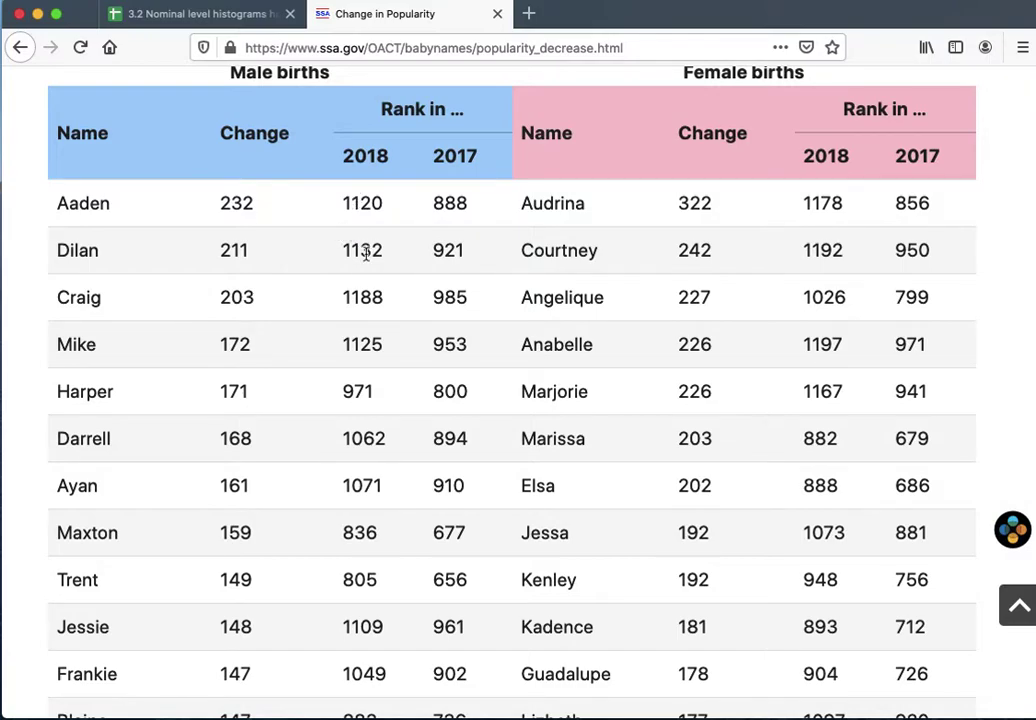
{"action": "scroll", "coordinate": [365, 252], "scroll_direction": "down", "scroll_amount": 7}
{"action": "scroll", "coordinate": [368, 261], "scroll_direction": "up", "scroll_amount": 4}
{"action": "scroll", "coordinate": [368, 261], "scroll_direction": "up", "scroll_amount": 5}
{"action": "scroll", "coordinate": [622, 432], "scroll_direction": "down", "scroll_amount": 4}
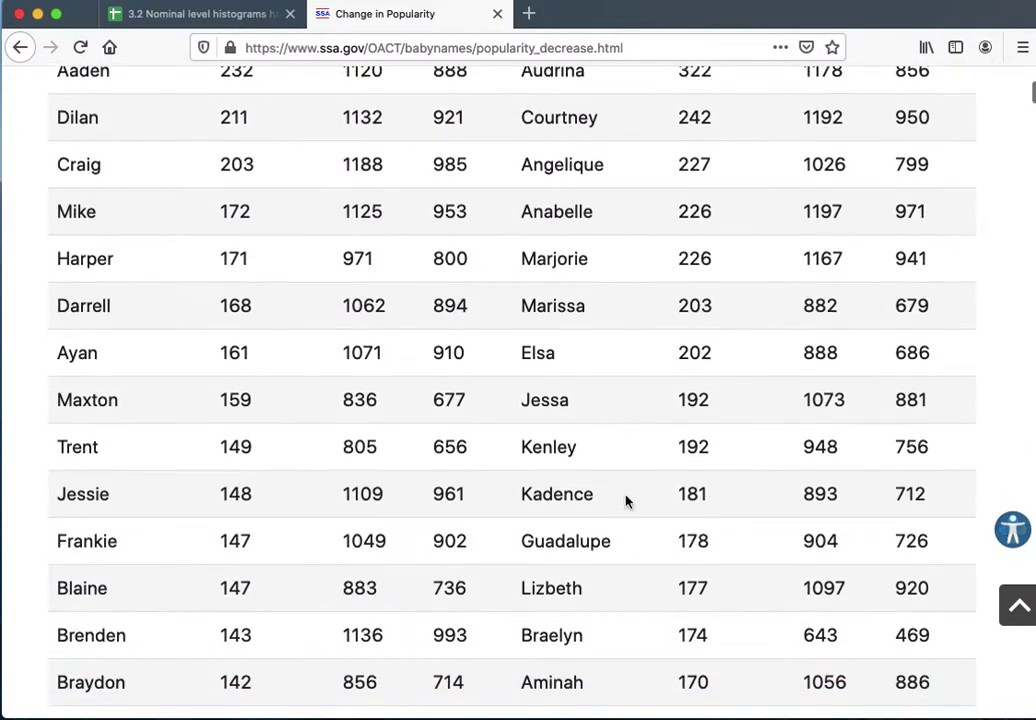
{"action": "scroll", "coordinate": [610, 622], "scroll_direction": "down", "scroll_amount": 5}
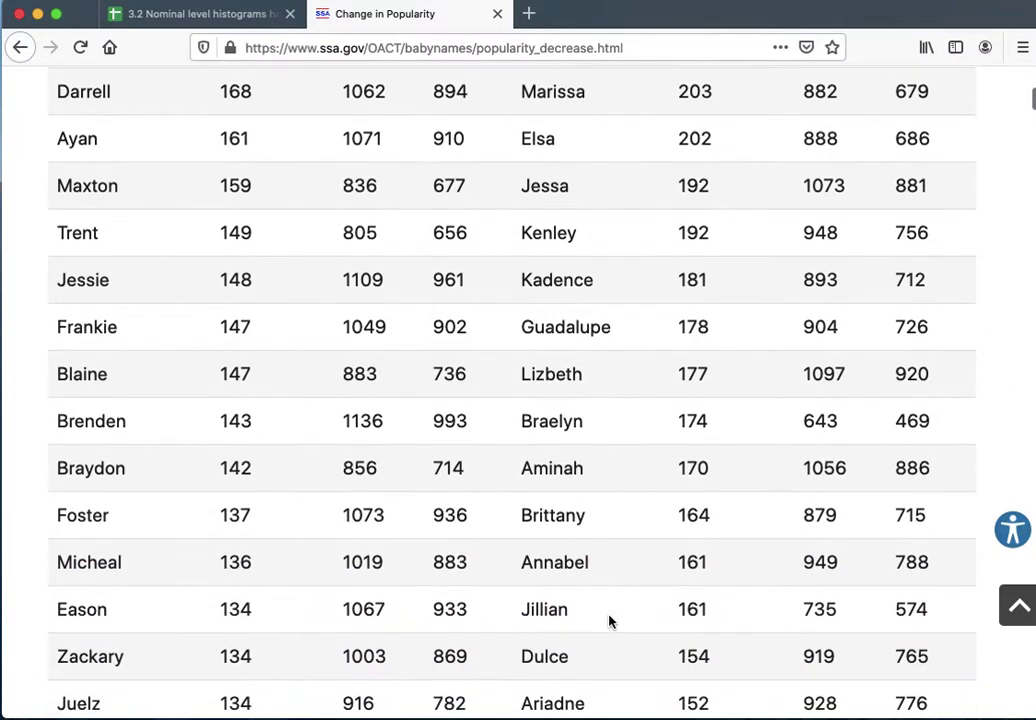
{"action": "scroll", "coordinate": [612, 621], "scroll_direction": "down", "scroll_amount": 1}
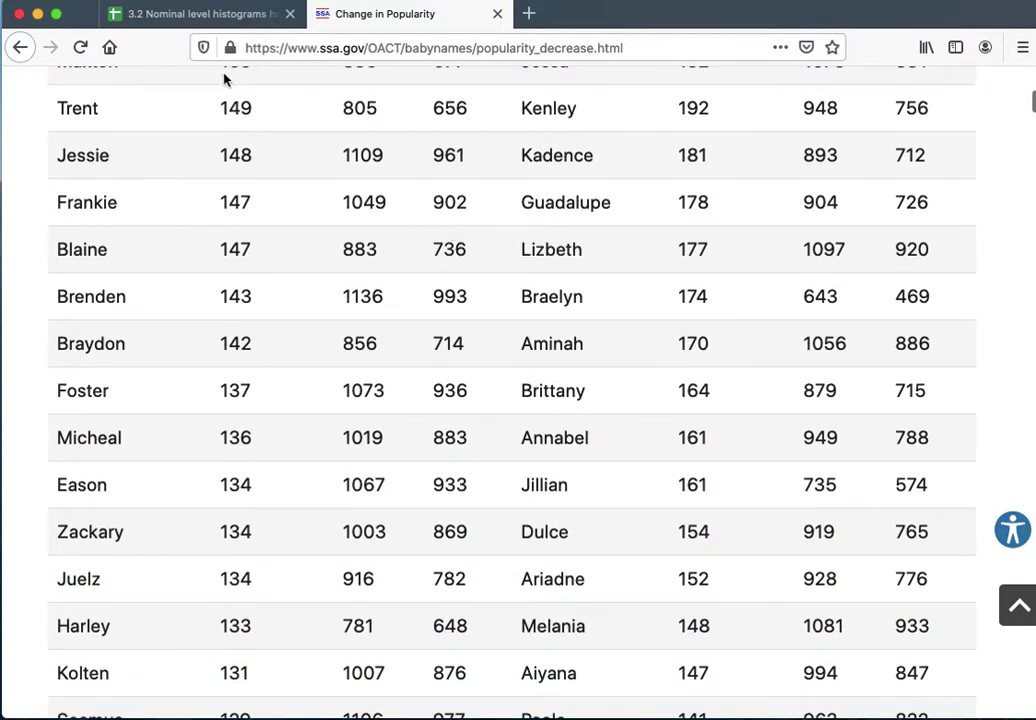
Switch to the homework spreadsheet and move the Number of babies vs. Baby name chart below the Part II instructions, selecting cell C14.
{"action": "left_click", "coordinate": [185, 16]}
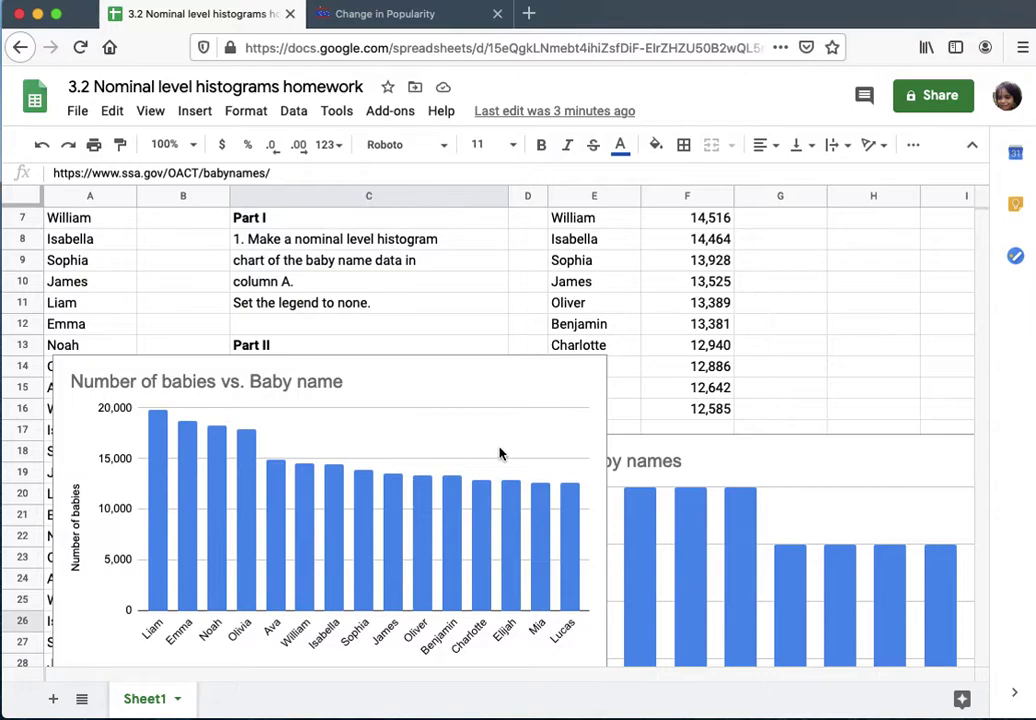
{"action": "left_click", "coordinate": [495, 393]}
{"action": "left_click_drag", "start_coordinate": [495, 393], "coordinate": [494, 500]}
{"action": "left_click", "coordinate": [440, 376]}
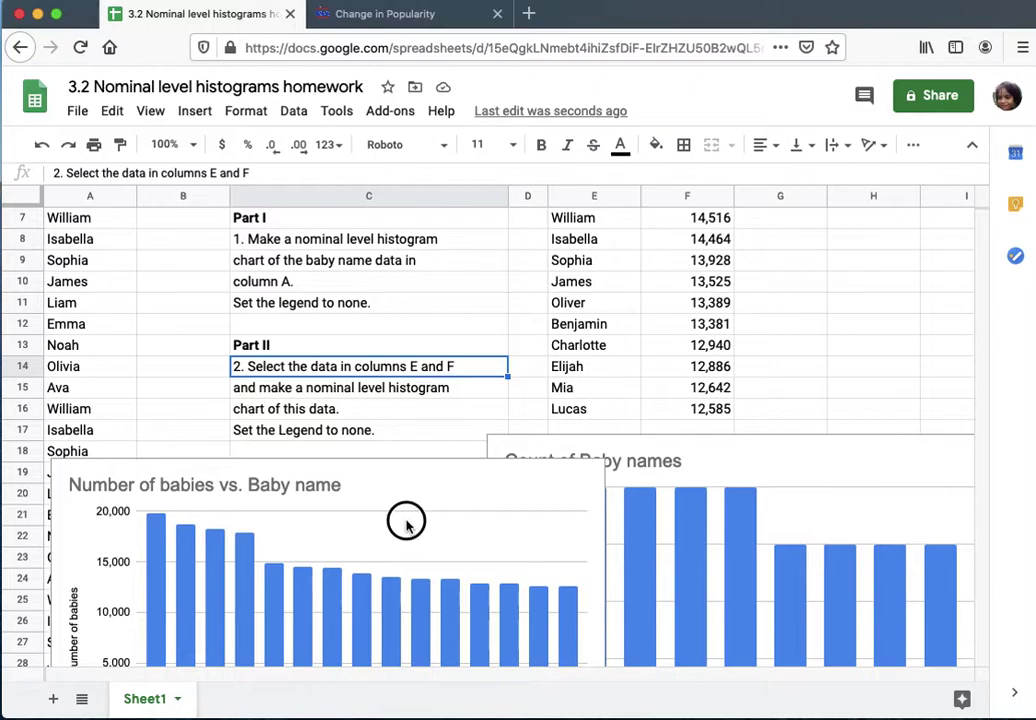
Check Sophia's bar in the Number of babies vs. Baby name chart and move the chart clear of the baby names in column A.
{"action": "left_click_drag", "start_coordinate": [397, 492], "coordinate": [419, 329]}
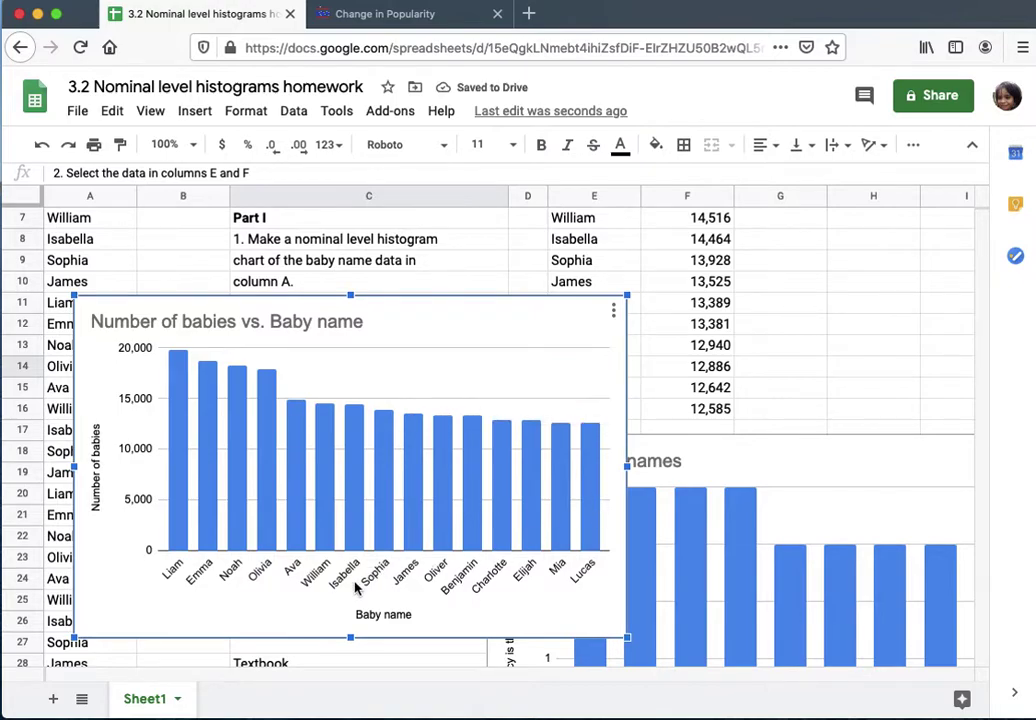
{"action": "mouse_move", "coordinate": [386, 466]}
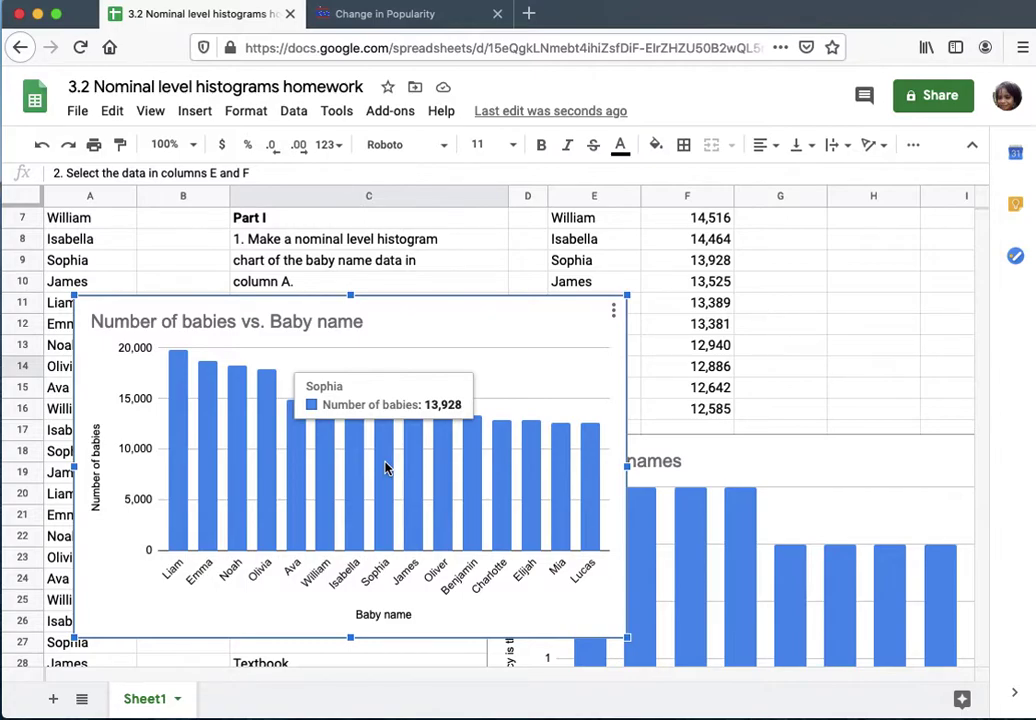
{"action": "left_click", "coordinate": [762, 330]}
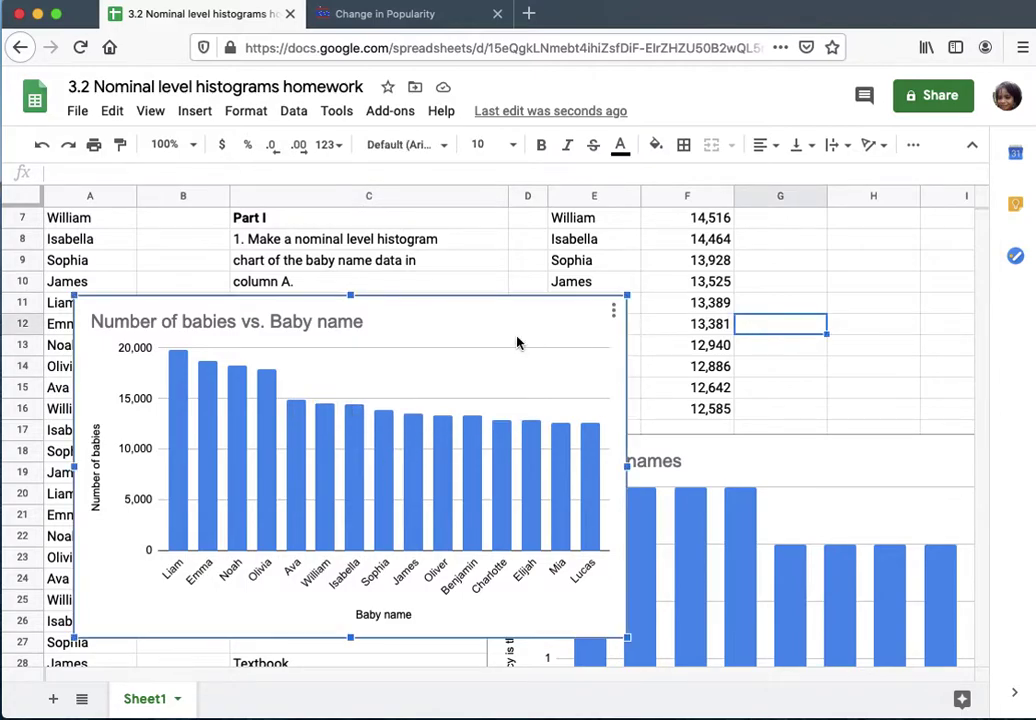
{"action": "left_click_drag", "start_coordinate": [411, 308], "coordinate": [654, 301]}
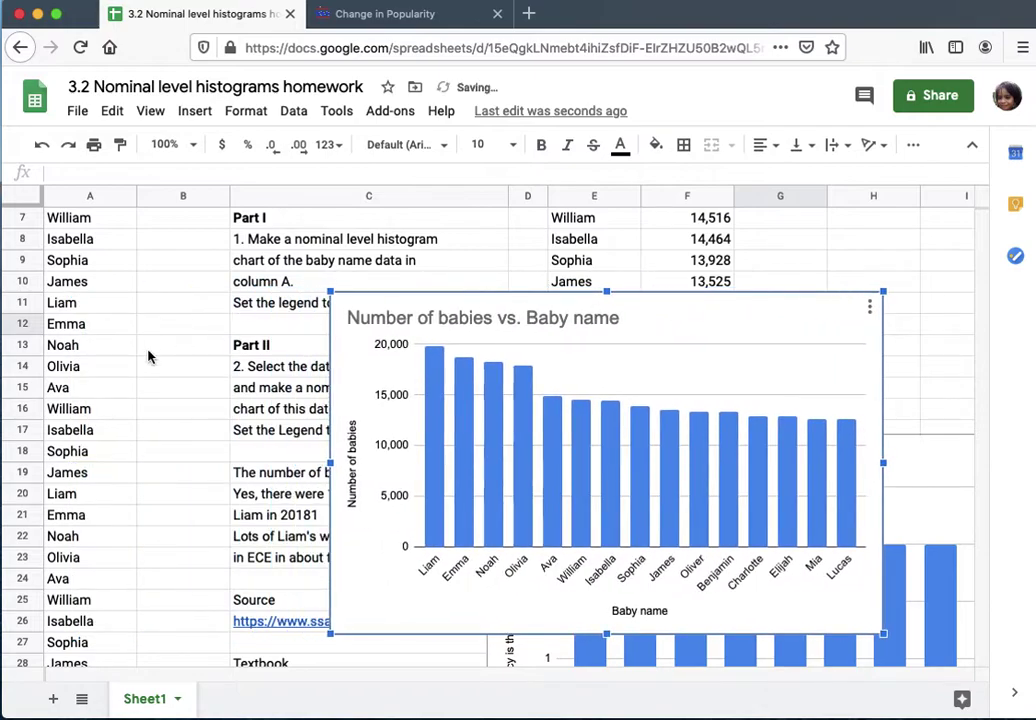
Insert a chart of the baby names data in A1:A32.
{"action": "scroll", "coordinate": [148, 354], "scroll_direction": "up", "scroll_amount": 3}
{"action": "left_click_drag", "start_coordinate": [96, 222], "coordinate": [80, 585]}
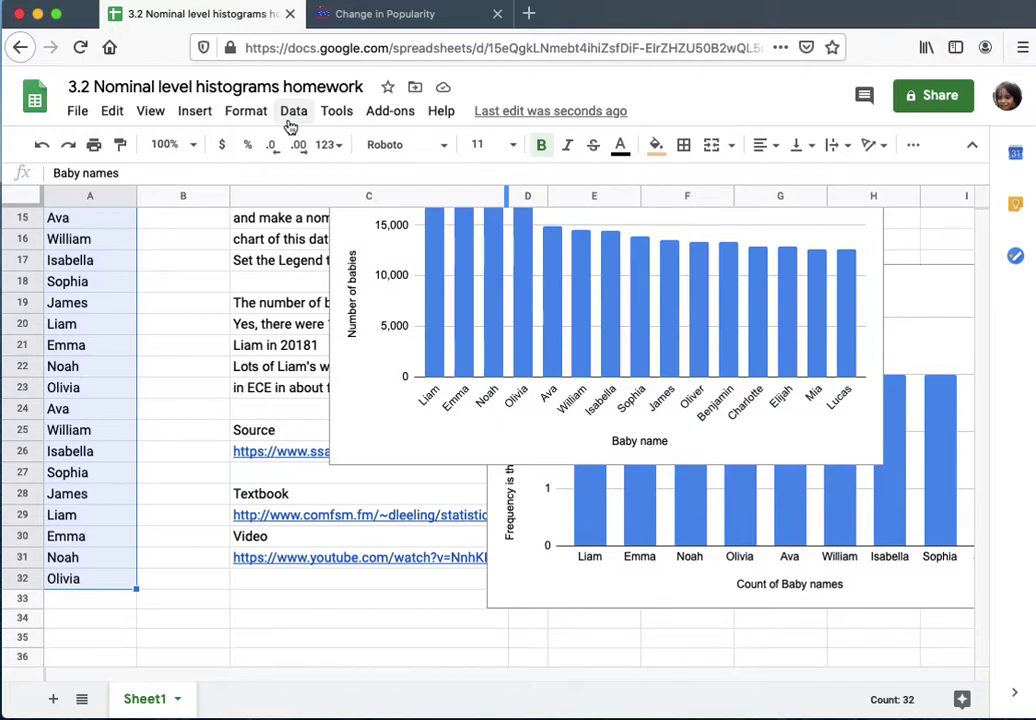
{"action": "left_click", "coordinate": [198, 112]}
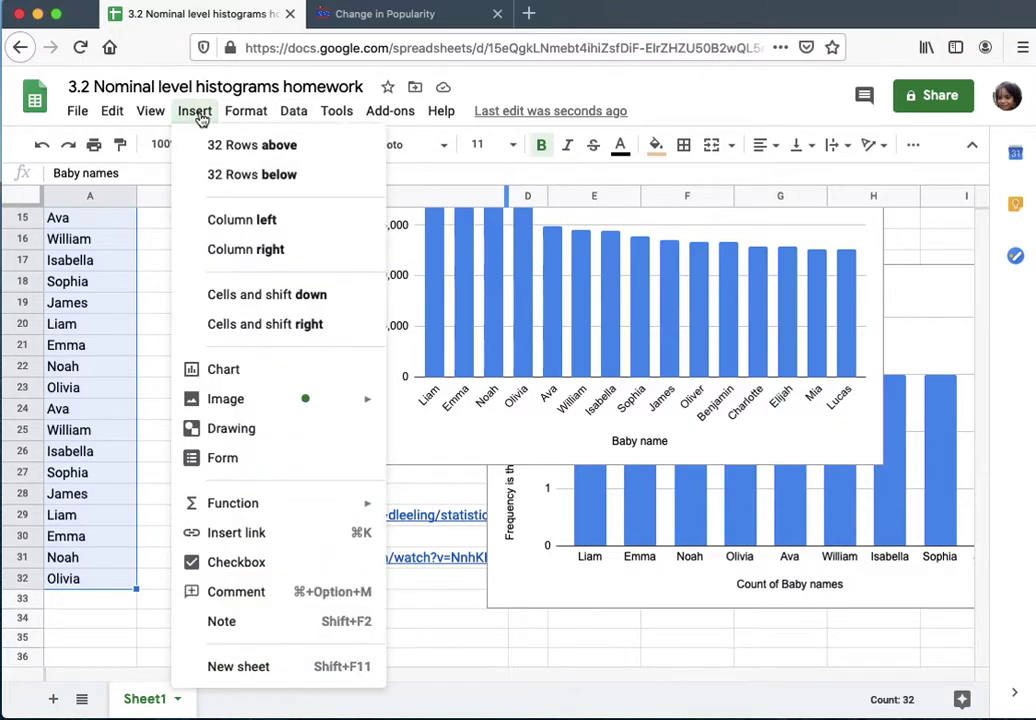
{"action": "left_click", "coordinate": [237, 376]}
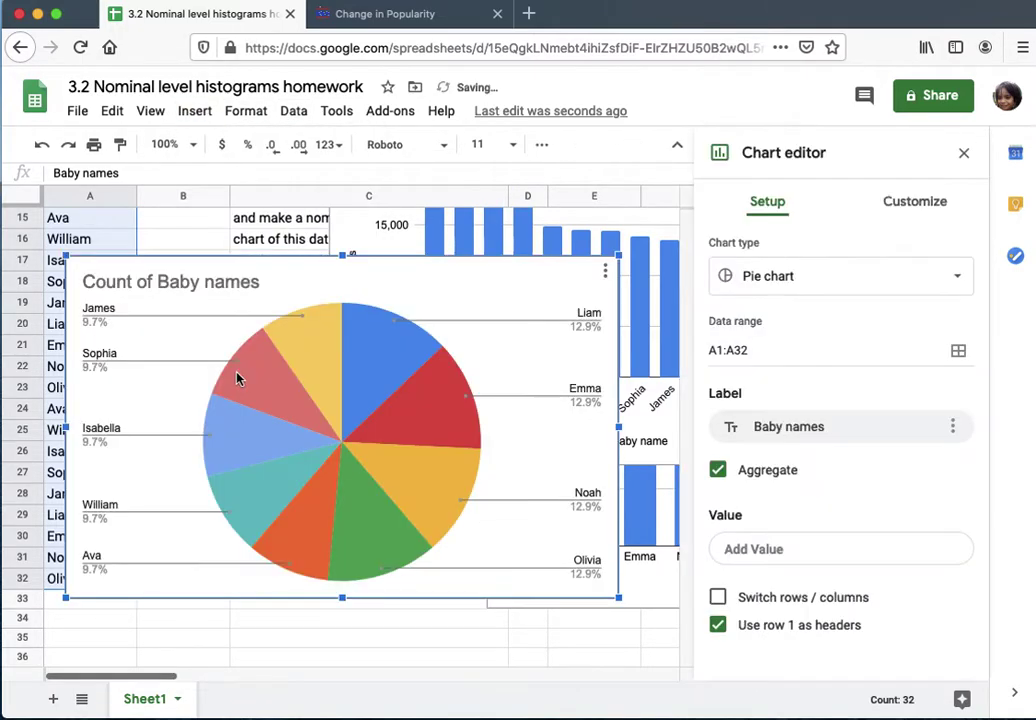
Try the Bubble chart type on the new baby names chart.
{"action": "left_click", "coordinate": [880, 279]}
{"action": "scroll", "coordinate": [845, 485], "scroll_direction": "down", "scroll_amount": 2}
{"action": "scroll", "coordinate": [845, 485], "scroll_direction": "down", "scroll_amount": 5}
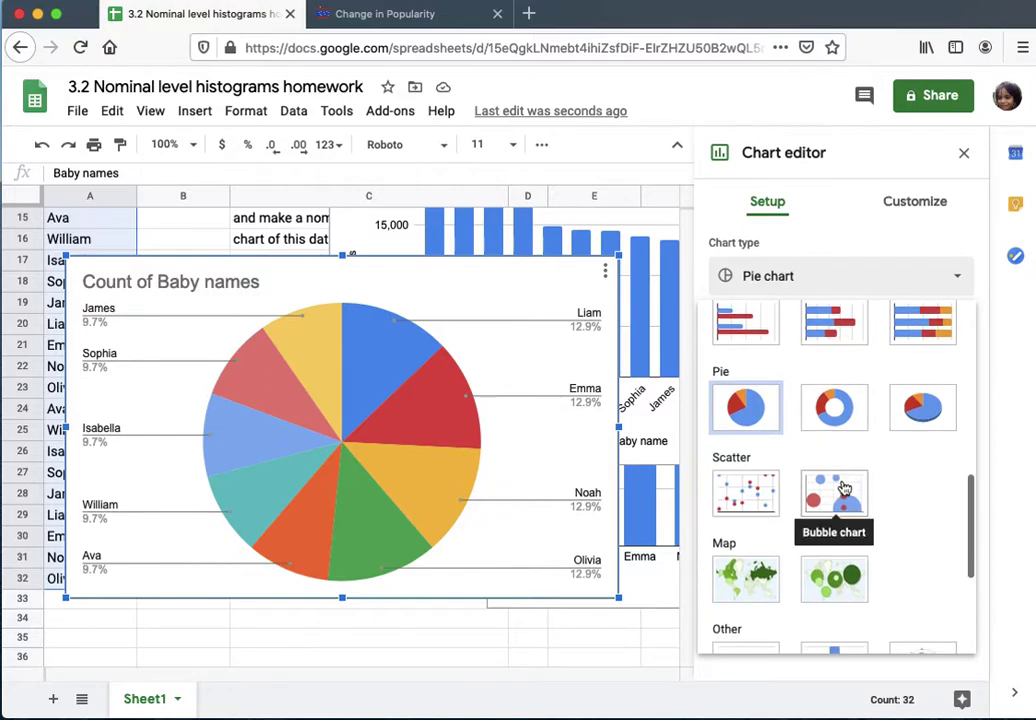
{"action": "left_click", "coordinate": [843, 487]}
{"action": "scroll", "coordinate": [845, 488], "scroll_direction": "down", "scroll_amount": 3}
{"action": "scroll", "coordinate": [845, 488], "scroll_direction": "up", "scroll_amount": 2}
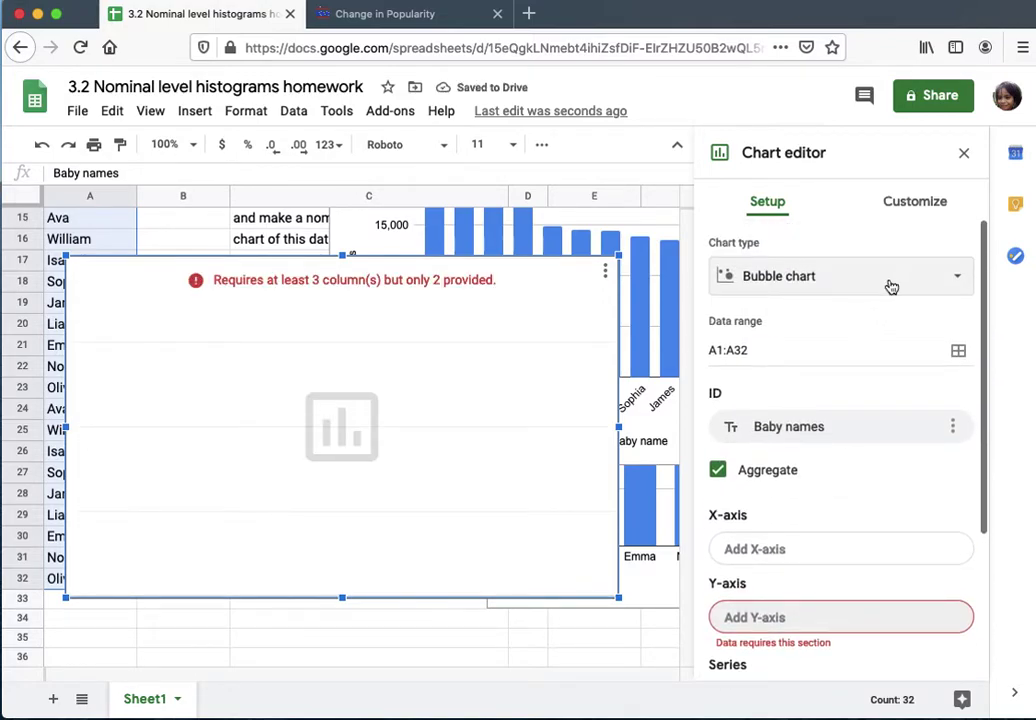
Try the Histogram chart type on the new baby names chart.
{"action": "left_click", "coordinate": [891, 287]}
{"action": "scroll", "coordinate": [745, 518], "scroll_direction": "down", "scroll_amount": 6}
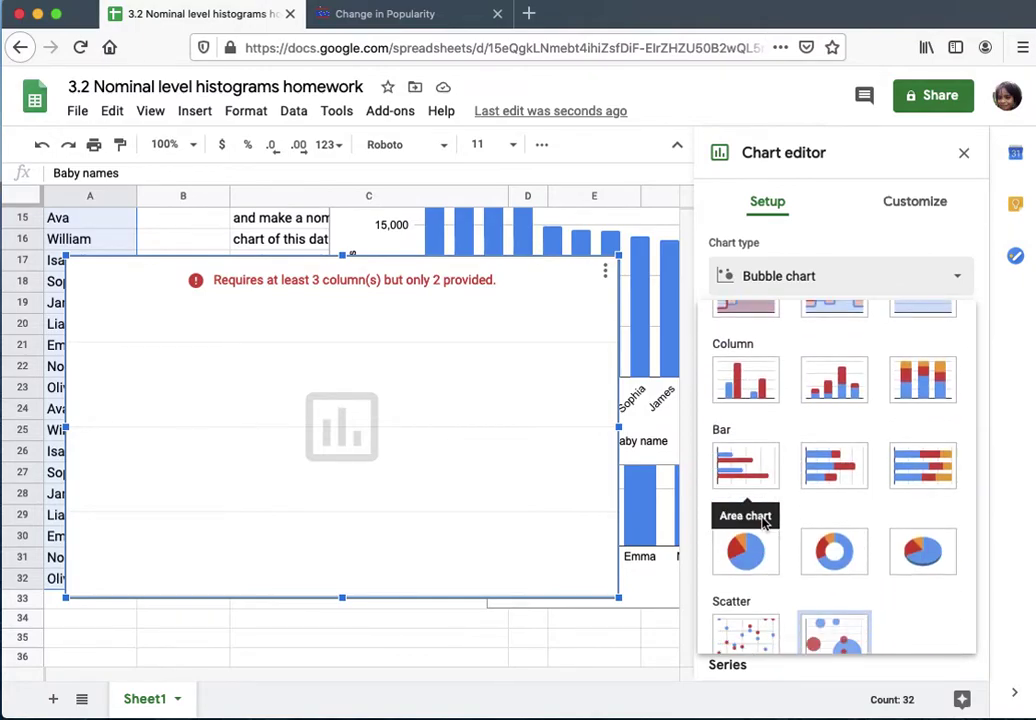
{"action": "scroll", "coordinate": [851, 588], "scroll_direction": "down", "scroll_amount": 5}
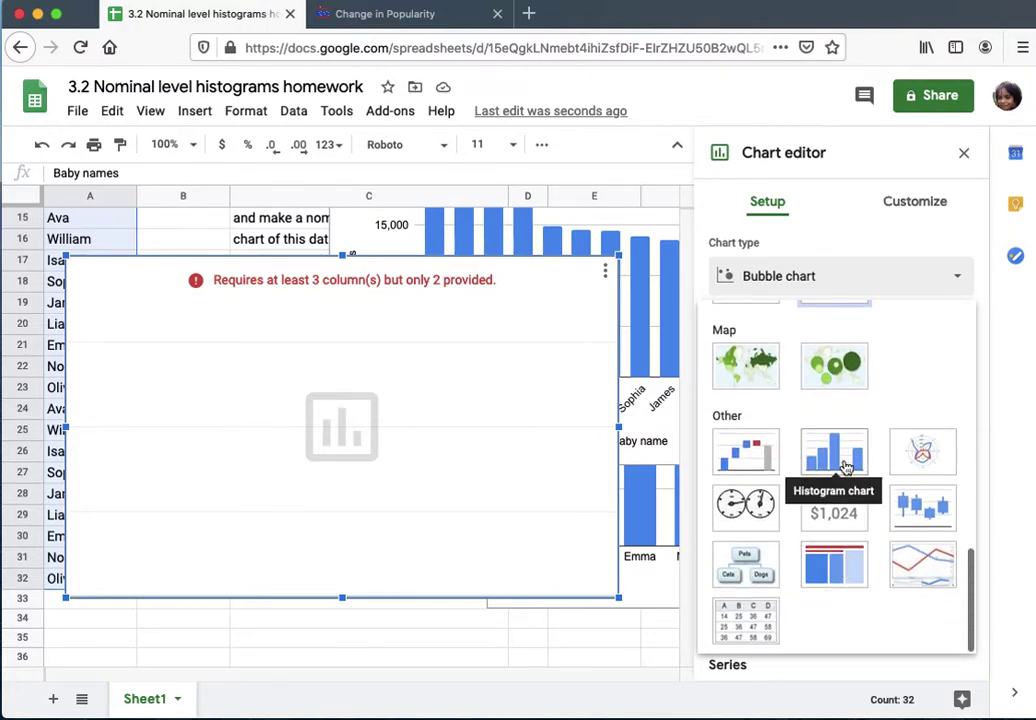
{"action": "left_click", "coordinate": [846, 462]}
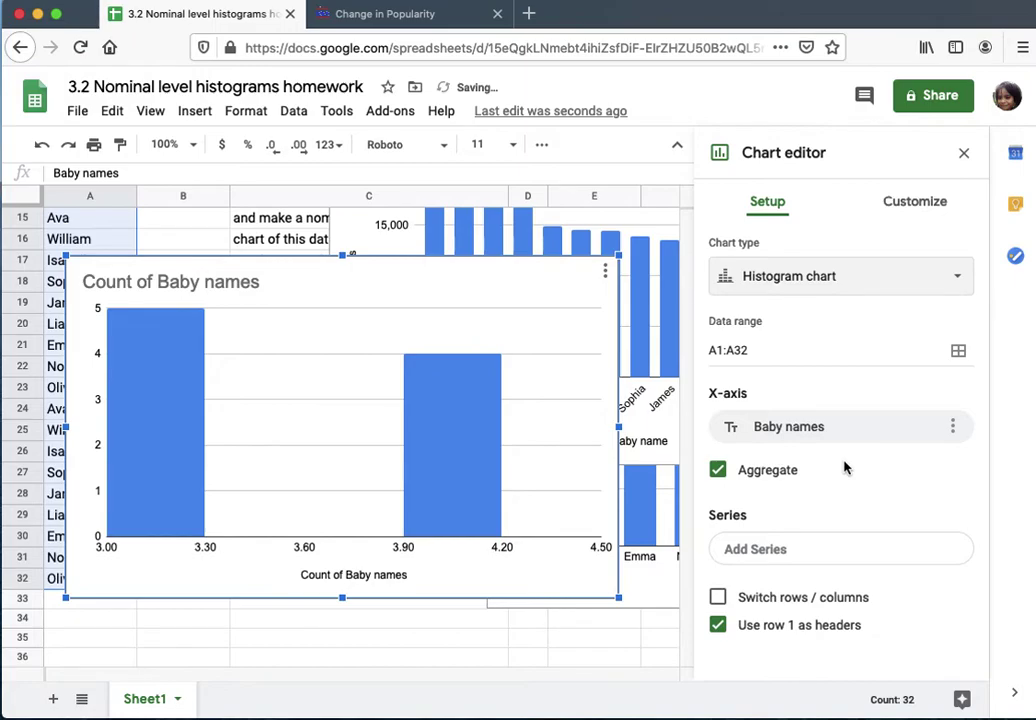
Change the new baby names chart to the suggested Column chart.
{"action": "left_click", "coordinate": [841, 284]}
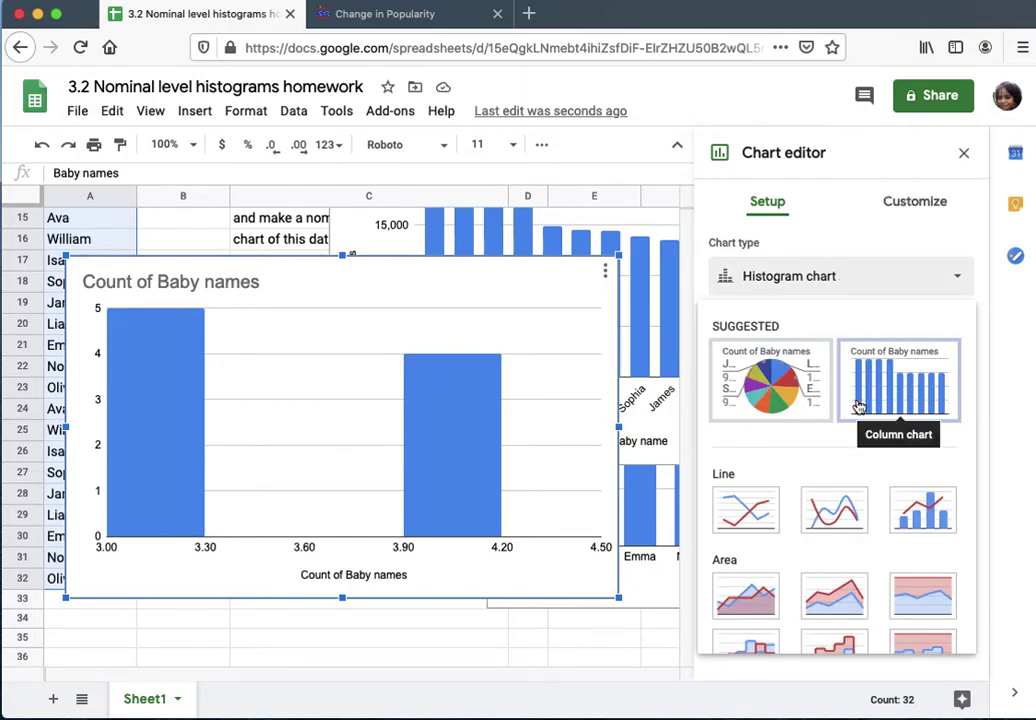
{"action": "left_click", "coordinate": [893, 412]}
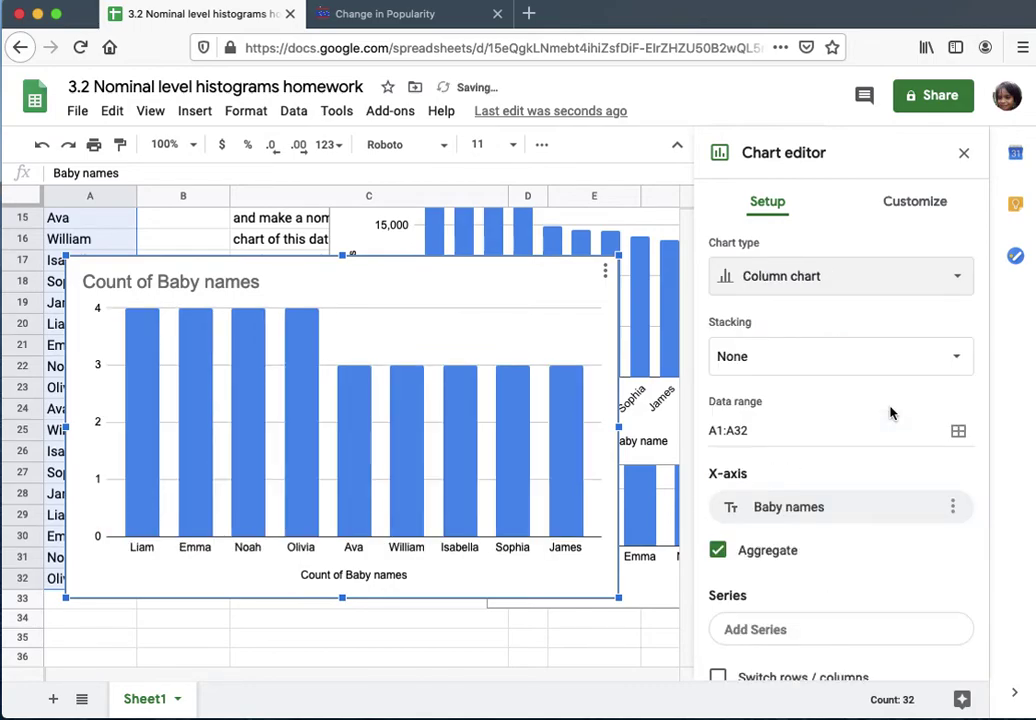